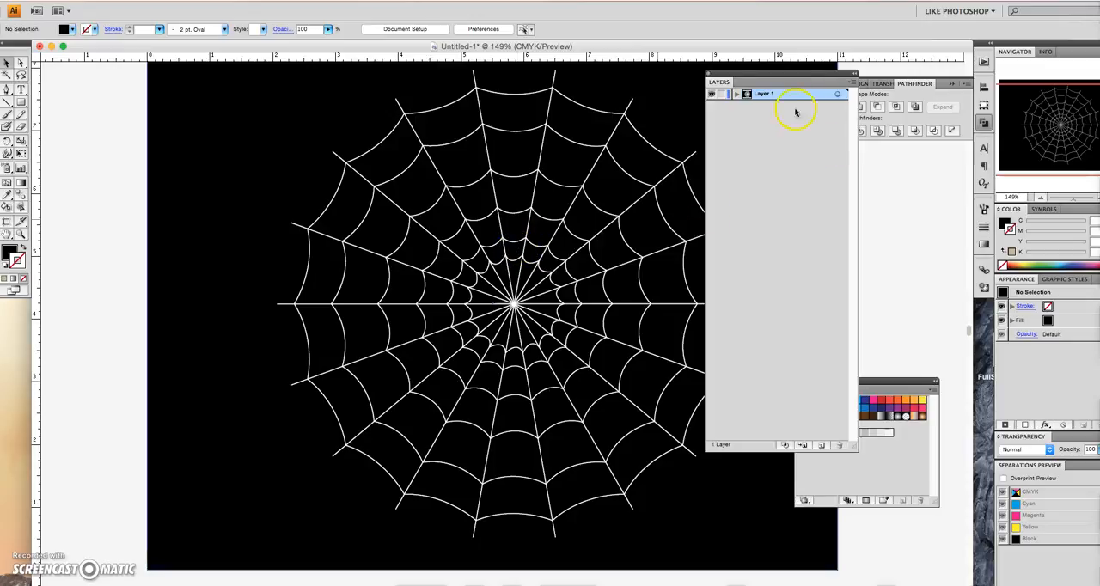
# - Create a new layer above Layer 1 and name it Spider
pyautogui.click(821, 446)
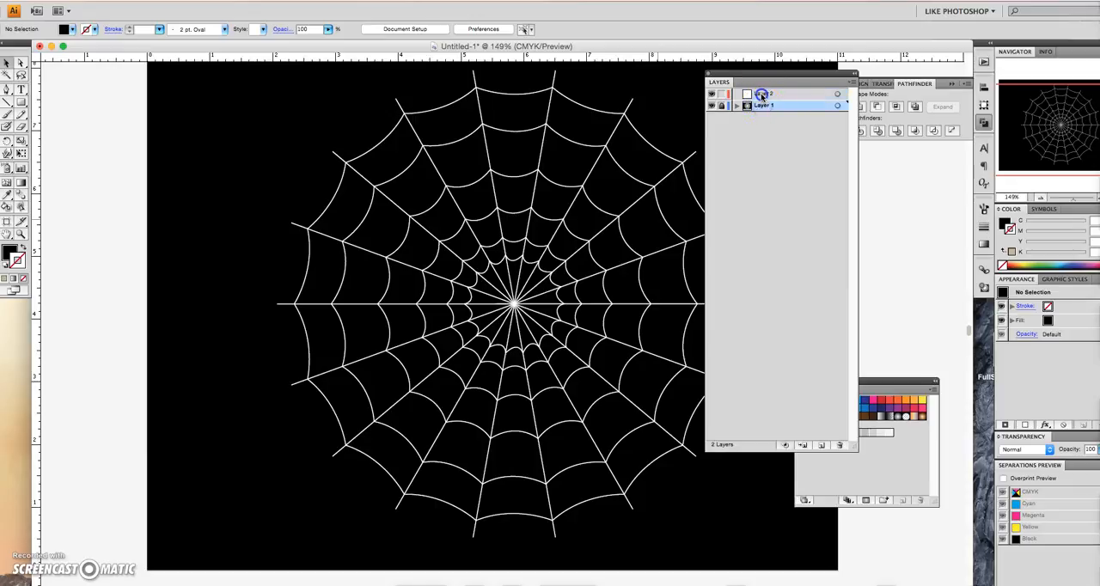
pyautogui.doubleClick(761, 95)
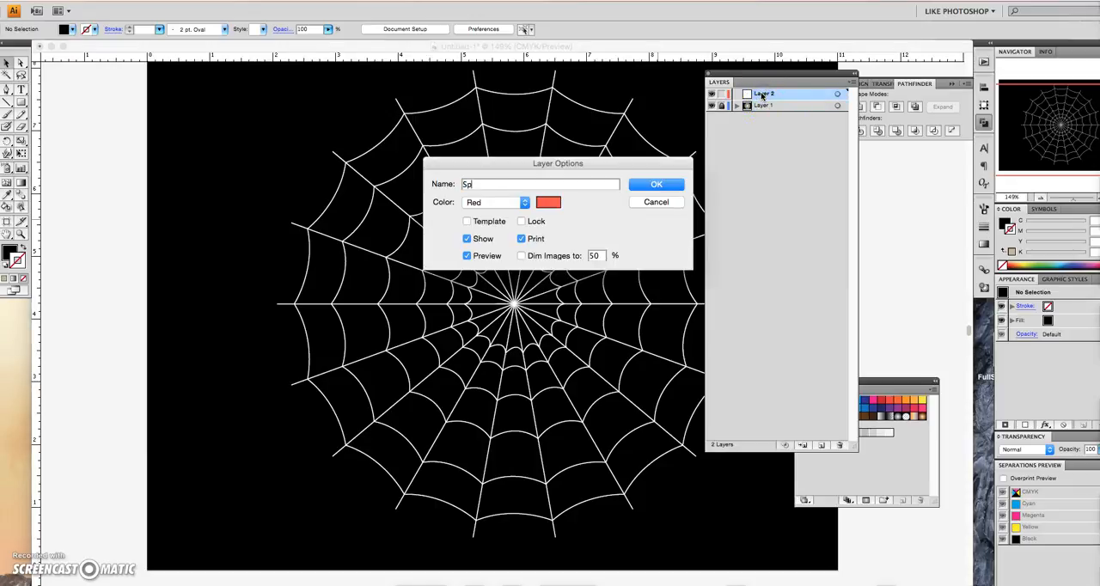
pyautogui.click(655, 185)
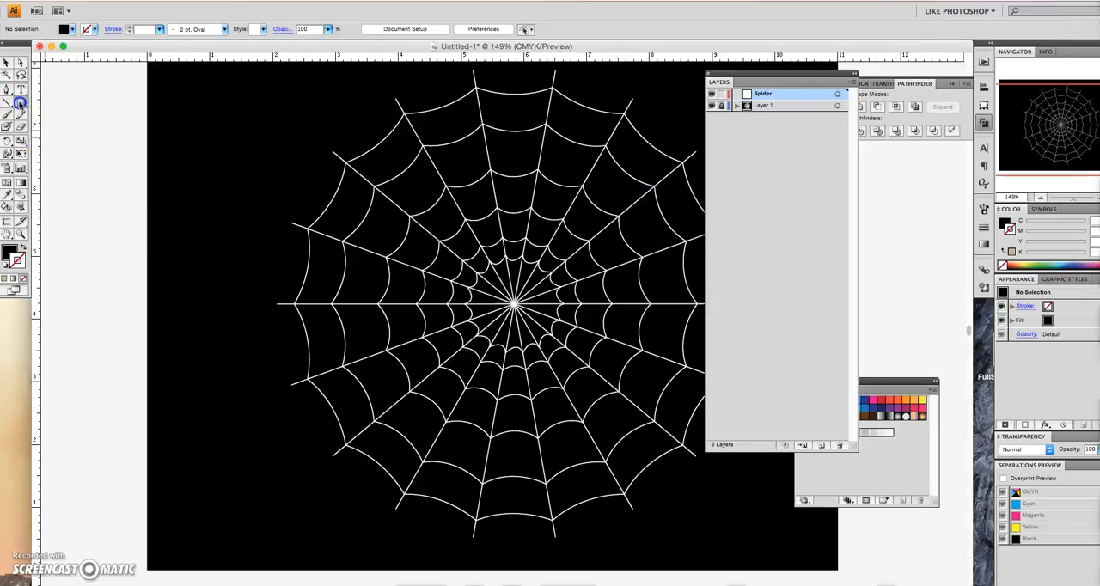
# - Hide Layer 1 and draw a tall ellipse about 0.84 in wide and 1.72 in high on the Spider layer
pyautogui.moveTo(19, 102); pyautogui.dragTo(52, 130)
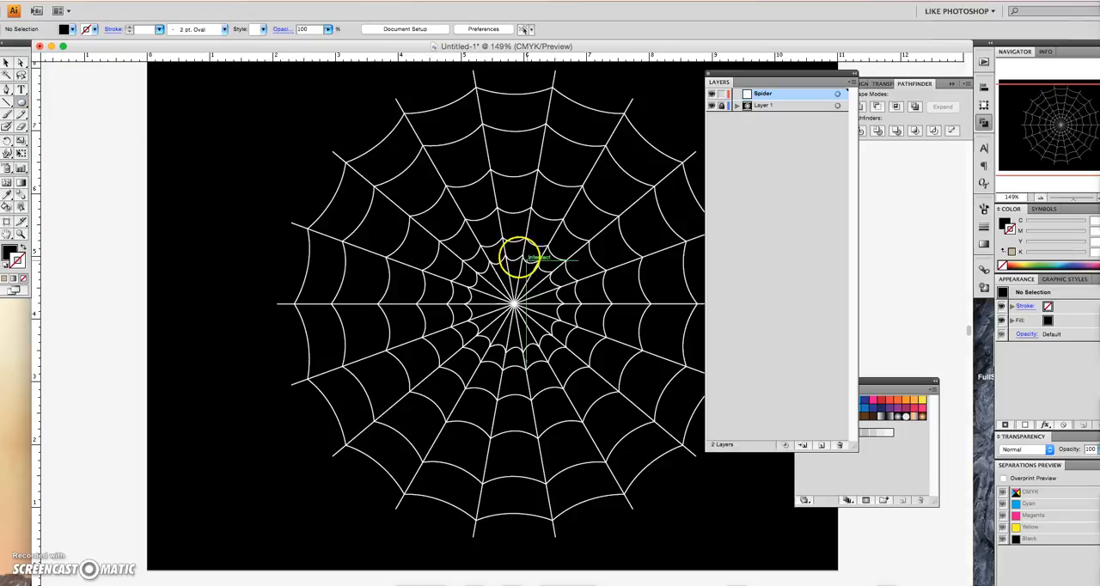
pyautogui.click(711, 105)
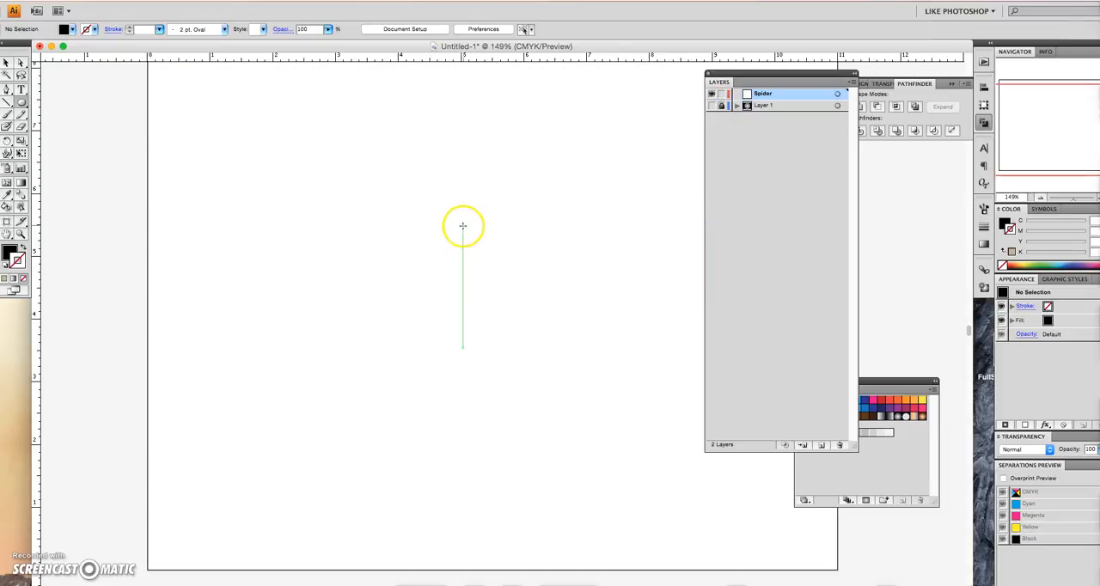
pyautogui.moveTo(453, 222); pyautogui.dragTo(507, 330)
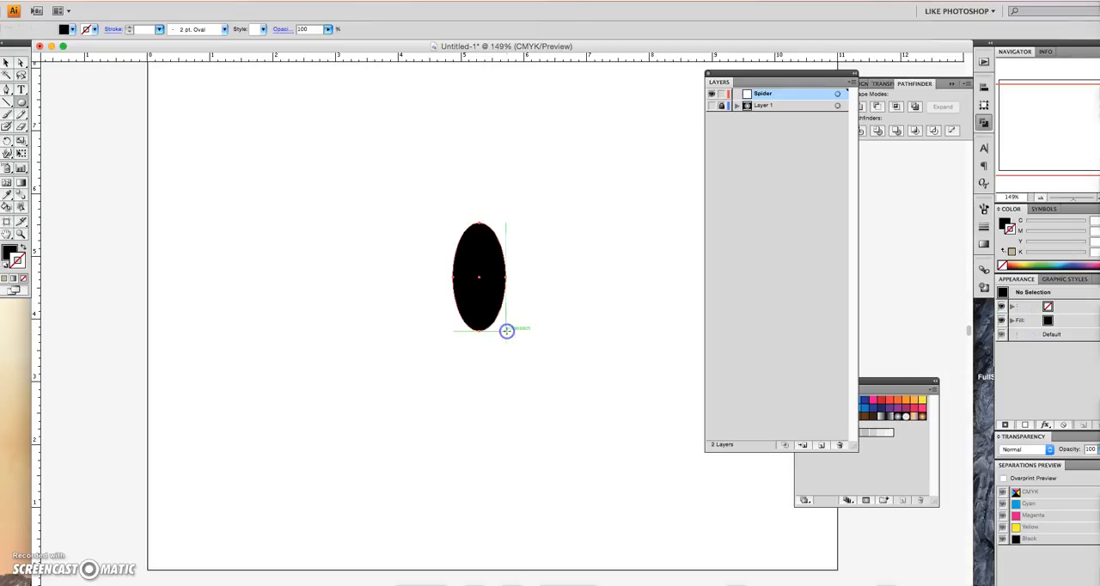
# - Fill the ellipse with a white-to-black gradient of the Radial type
pyautogui.click(12, 280)
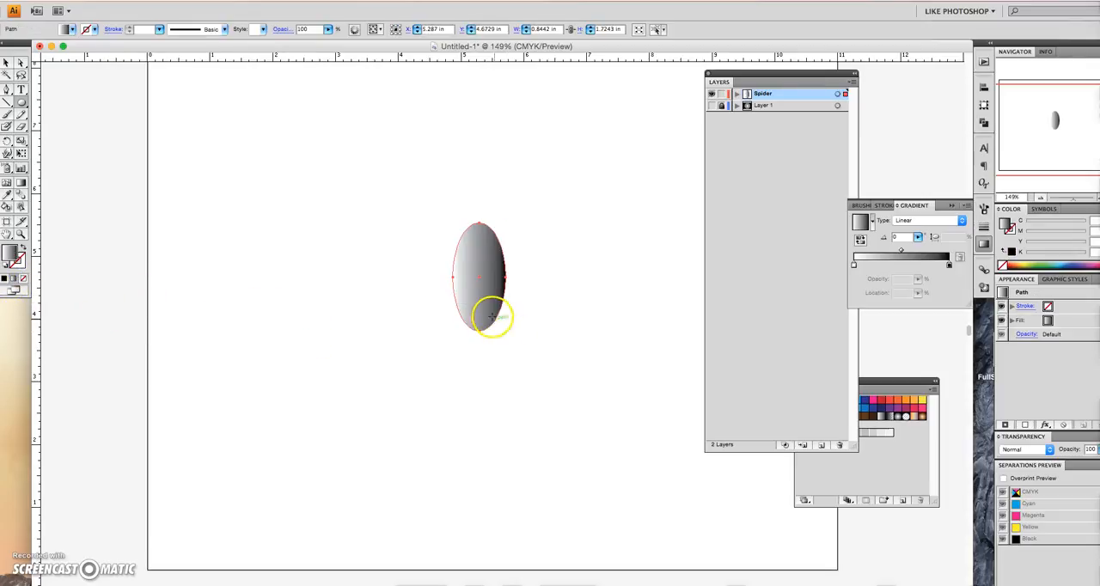
pyautogui.press('super+plus')
pyautogui.press('super+plus')
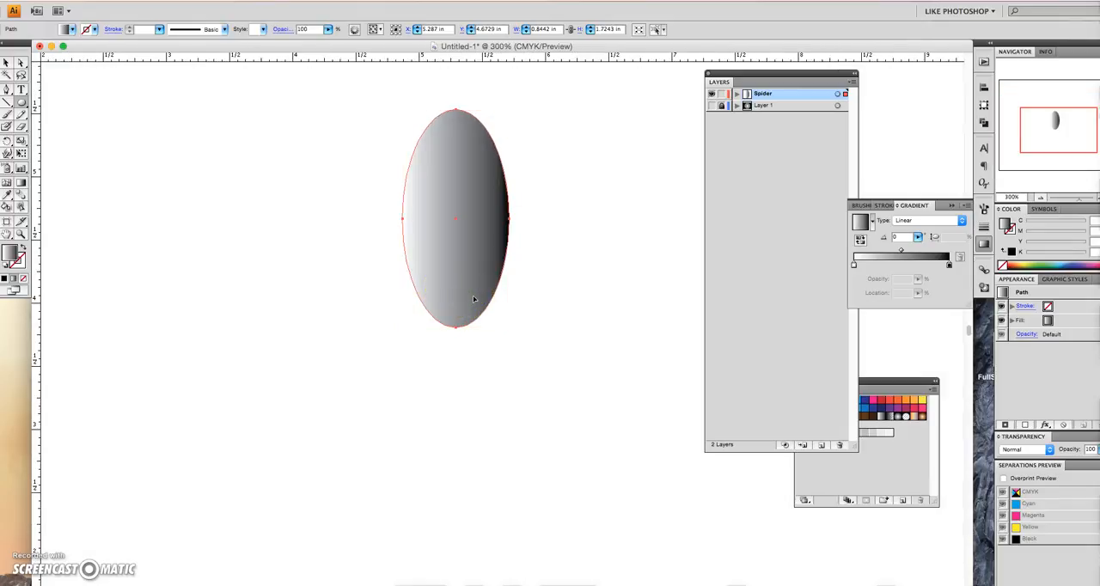
pyautogui.click(499, 264)
pyautogui.scroll(3, 498, 264)
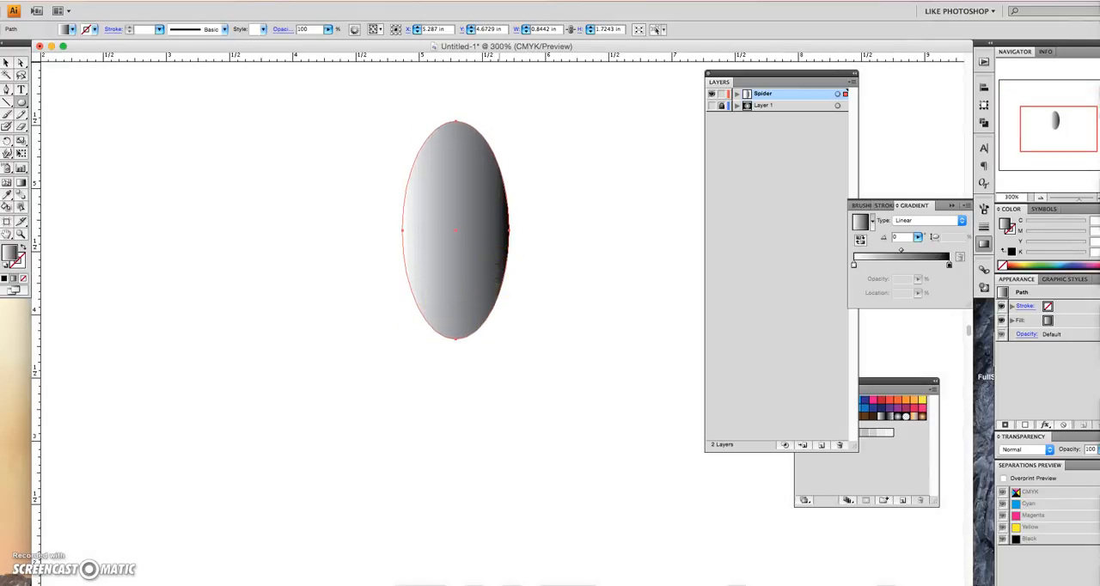
pyautogui.click(22, 183)
pyautogui.click(911, 225)
pyautogui.click(904, 214)
# - Stretch the radial gradient to fit the tall ellipse, about -90° with a 62% aspect ratio, and shift its highlight toward the ellipse's upper left
pyautogui.moveTo(466, 270)
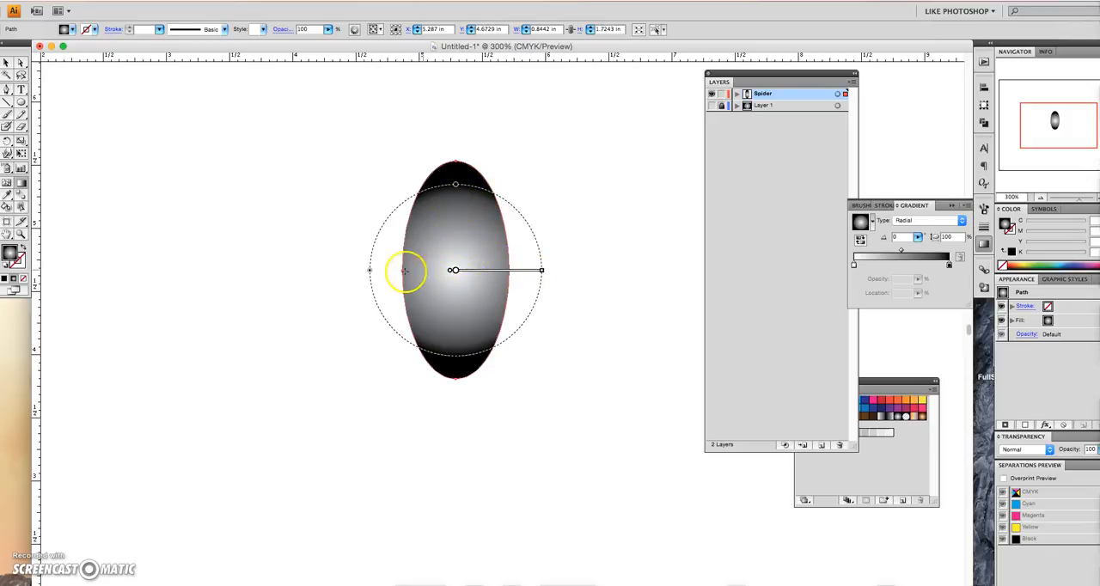
pyautogui.moveTo(371, 272); pyautogui.dragTo(397, 272)
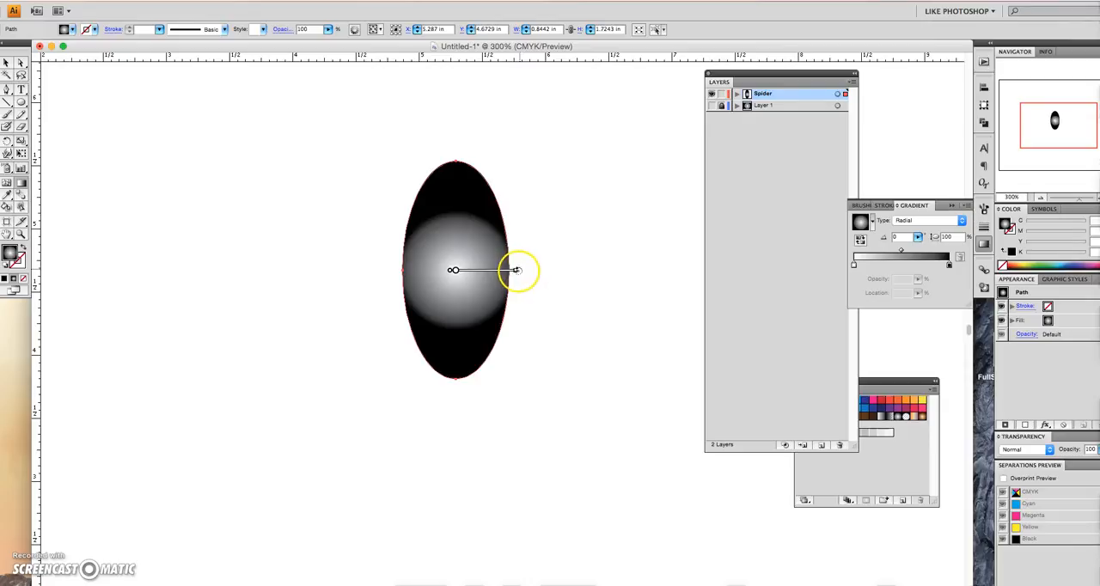
pyautogui.moveTo(516, 273)
pyautogui.moveTo(519, 274)
pyautogui.mouseDown()
pyautogui.moveTo(516, 300)
pyautogui.moveTo(473, 337)
pyautogui.mouseUp()
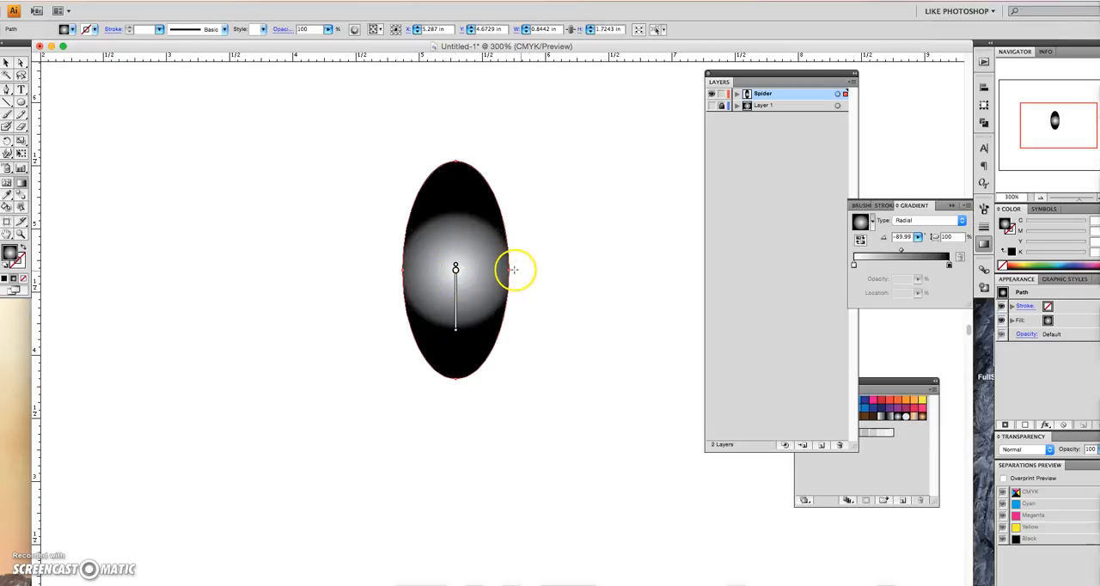
pyautogui.moveTo(517, 273); pyautogui.dragTo(495, 273)
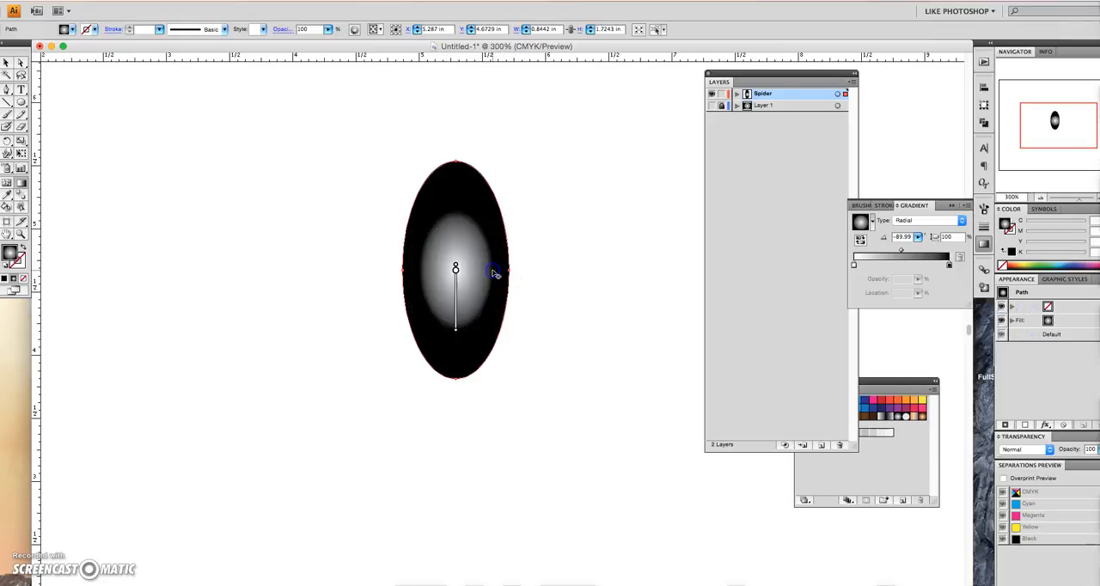
pyautogui.moveTo(456, 209); pyautogui.dragTo(457, 177)
pyautogui.moveTo(510, 273); pyautogui.dragTo(511, 272)
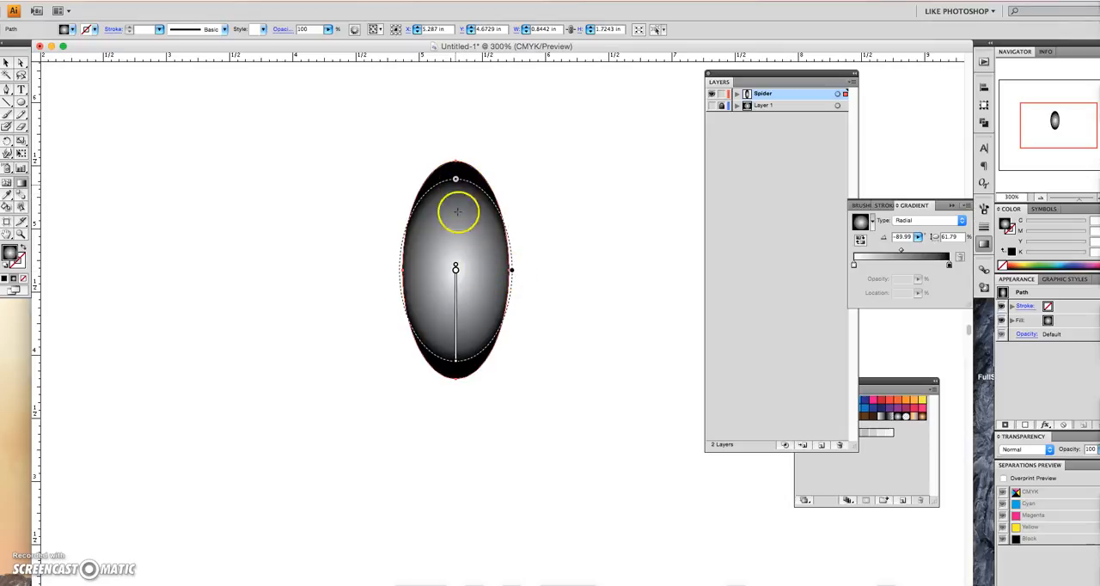
pyautogui.moveTo(457, 271)
pyautogui.mouseDown()
pyautogui.moveTo(449, 229)
pyautogui.moveTo(479, 265)
pyautogui.moveTo(473, 300)
pyautogui.moveTo(466, 240)
pyautogui.moveTo(443, 258)
pyautogui.mouseUp()
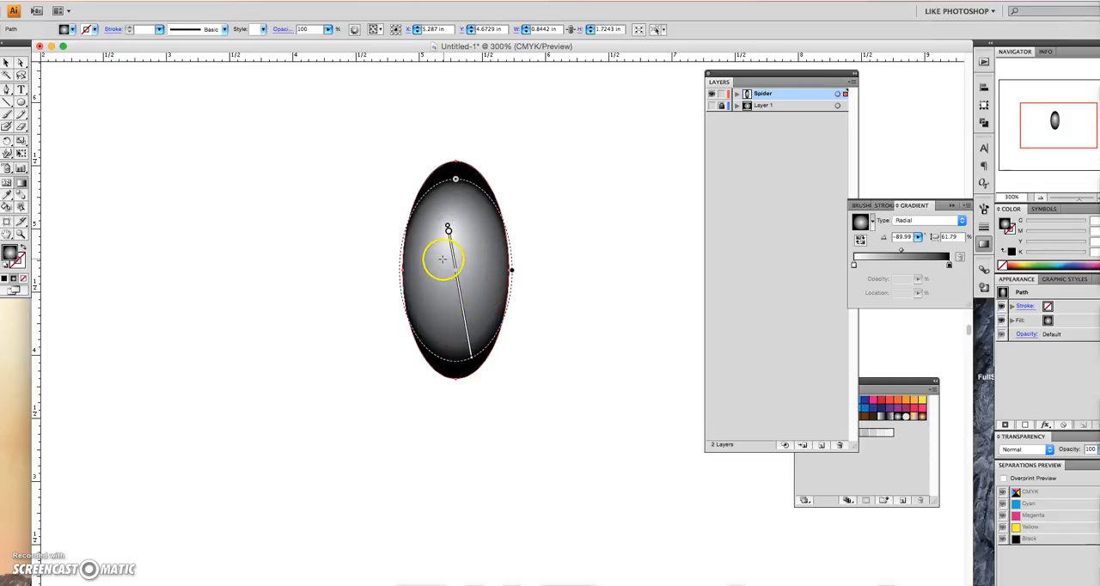
pyautogui.moveTo(476, 360); pyautogui.dragTo(474, 375)
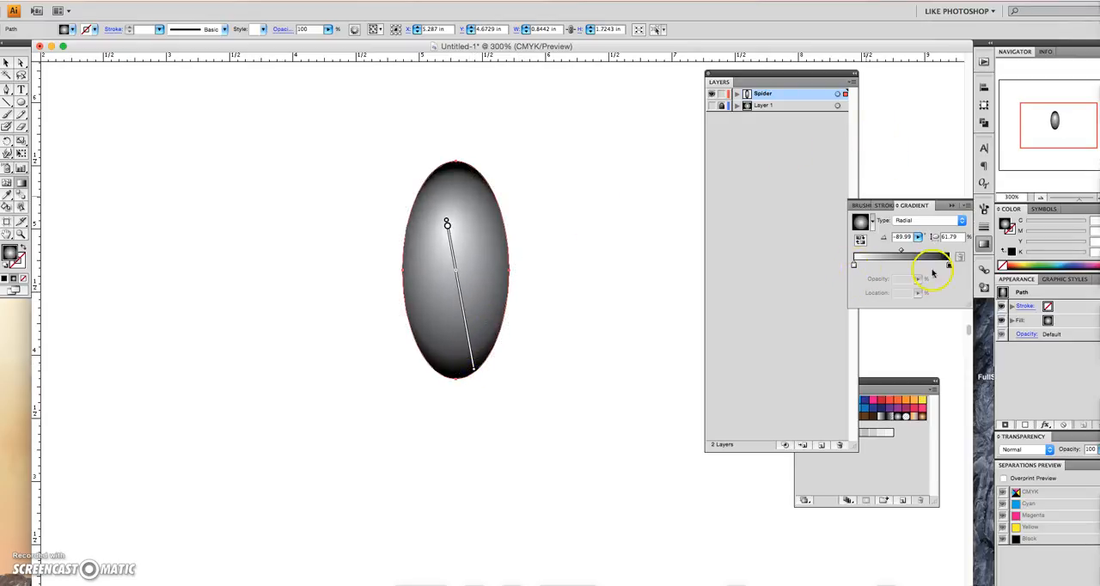
# - Change the gradient's white starting stop to 50% gray and deselect the ellipse
pyautogui.click(898, 454)
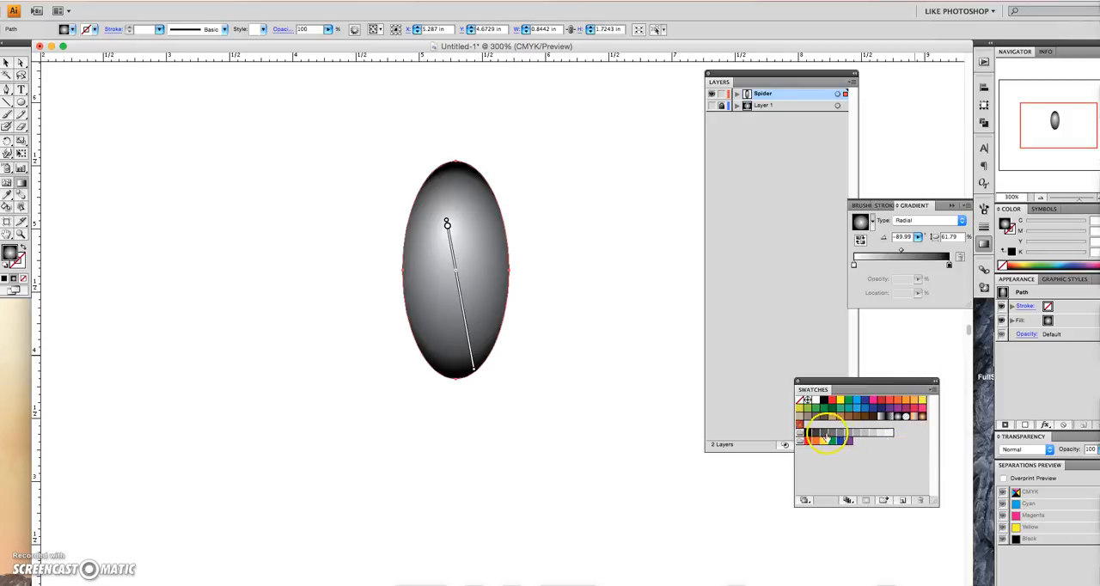
pyautogui.click(831, 434)
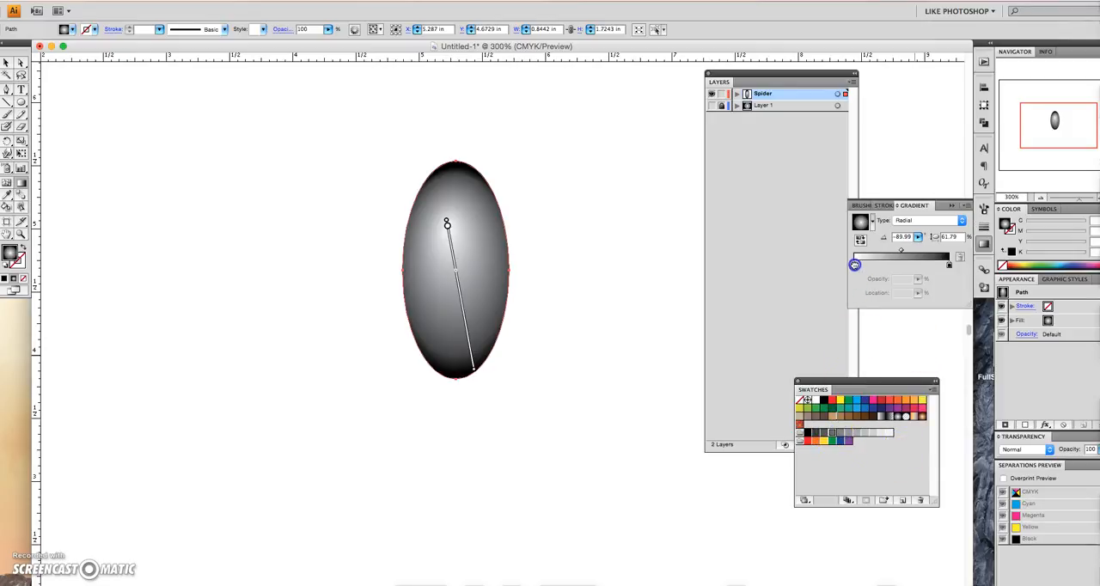
pyautogui.moveTo(855, 265); pyautogui.dragTo(854, 265)
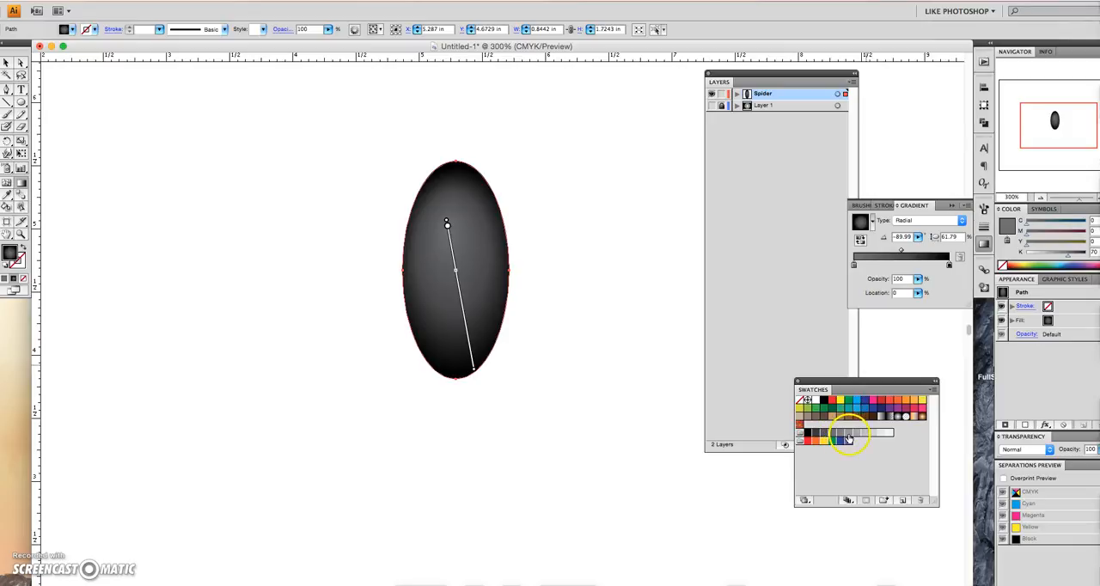
pyautogui.moveTo(856, 267); pyautogui.dragTo(855, 265)
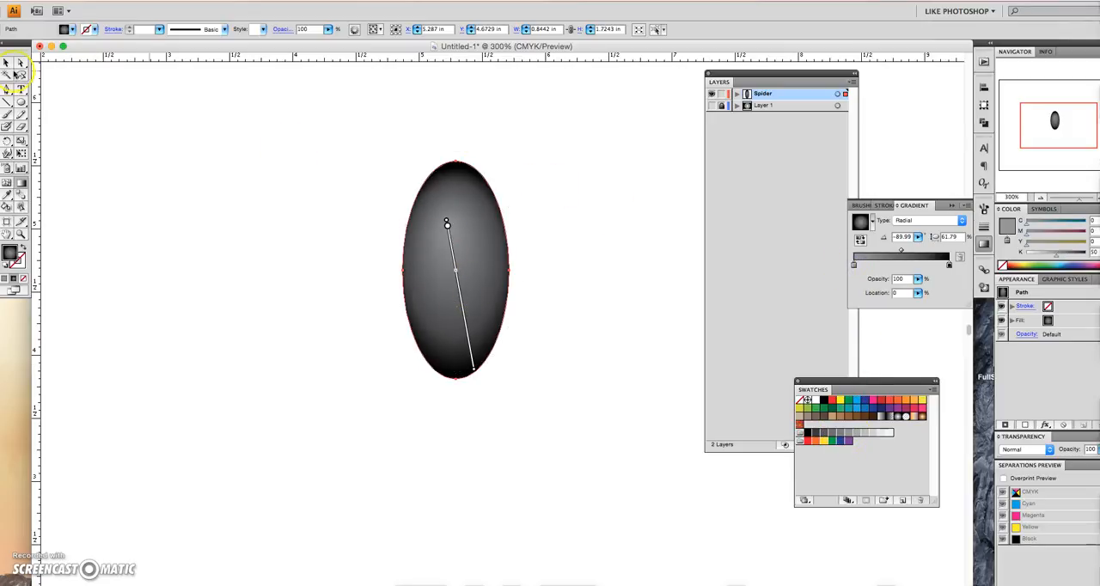
pyautogui.click(7, 63)
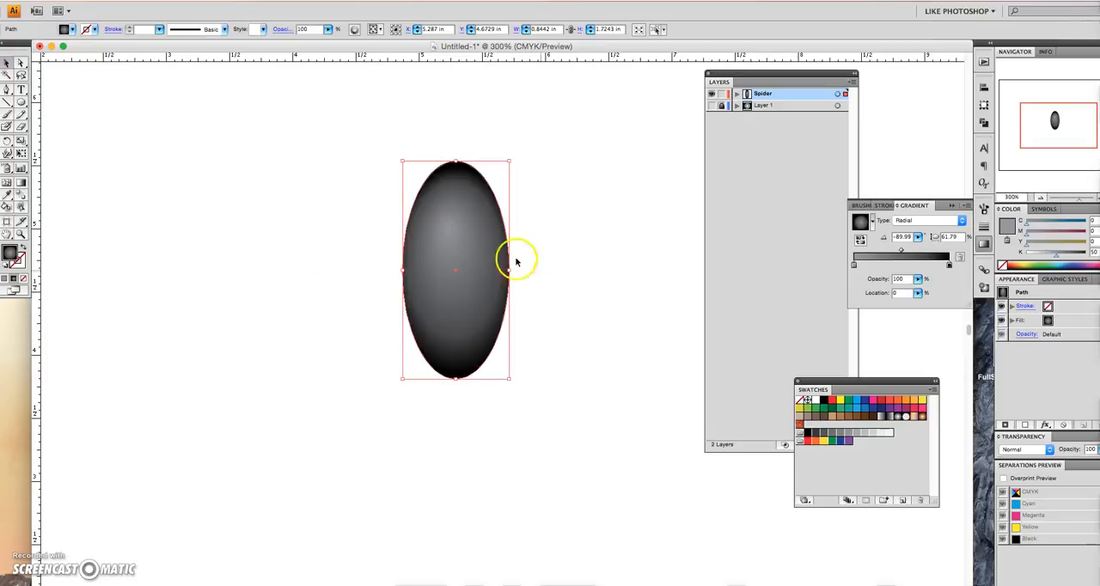
pyautogui.click(543, 196)
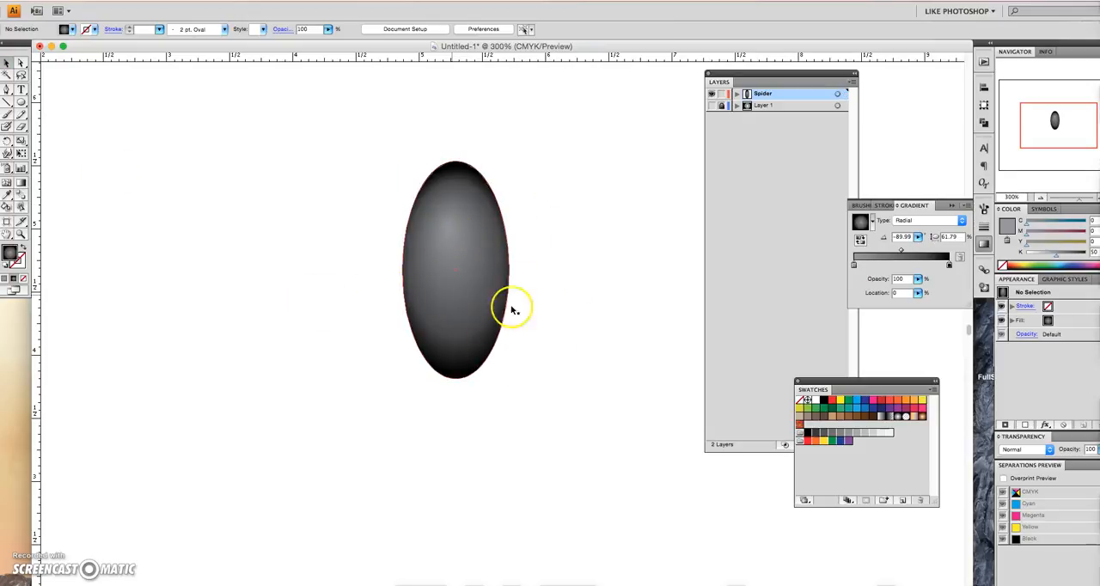
# - Duplicate the body ellipse, shrink the copy to about 0.42 by 0.53 in, and place it over the body's lower end as the head
pyautogui.click(467, 241)
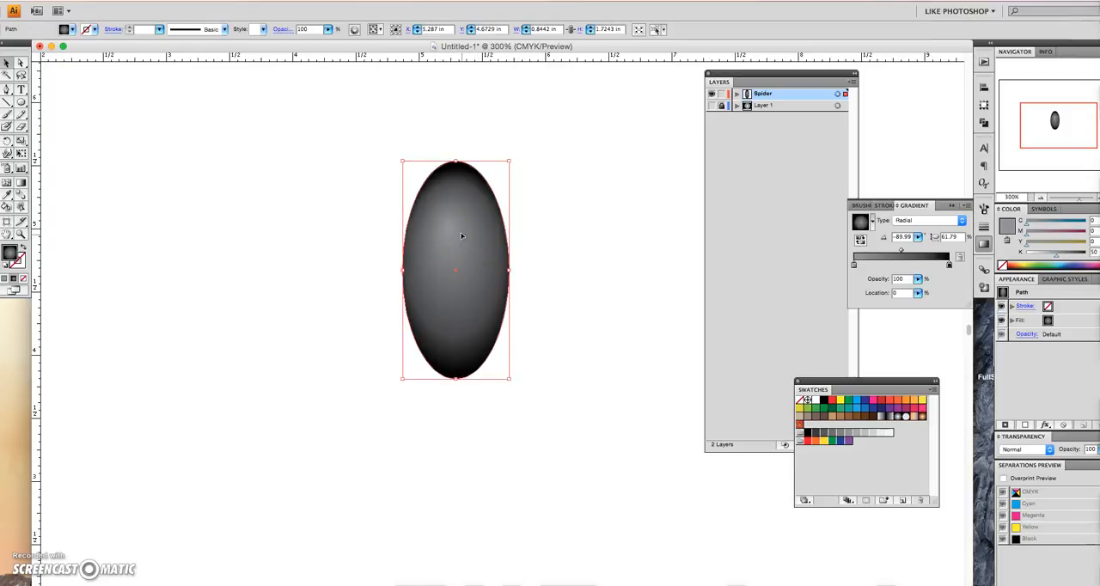
pyautogui.press('super+c')
pyautogui.press('super+v')
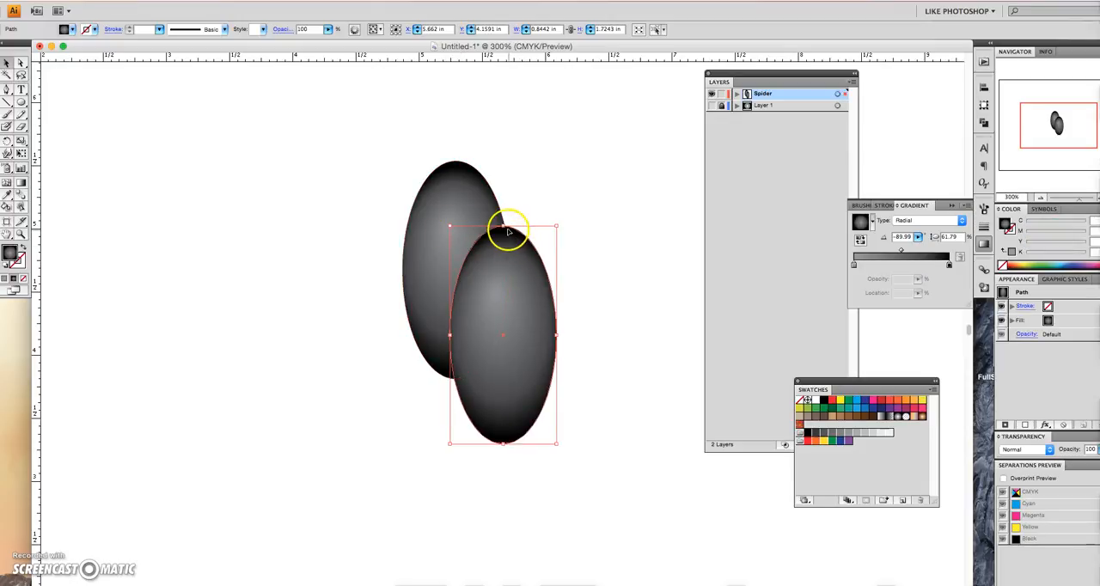
pyautogui.moveTo(508, 228); pyautogui.dragTo(509, 342)
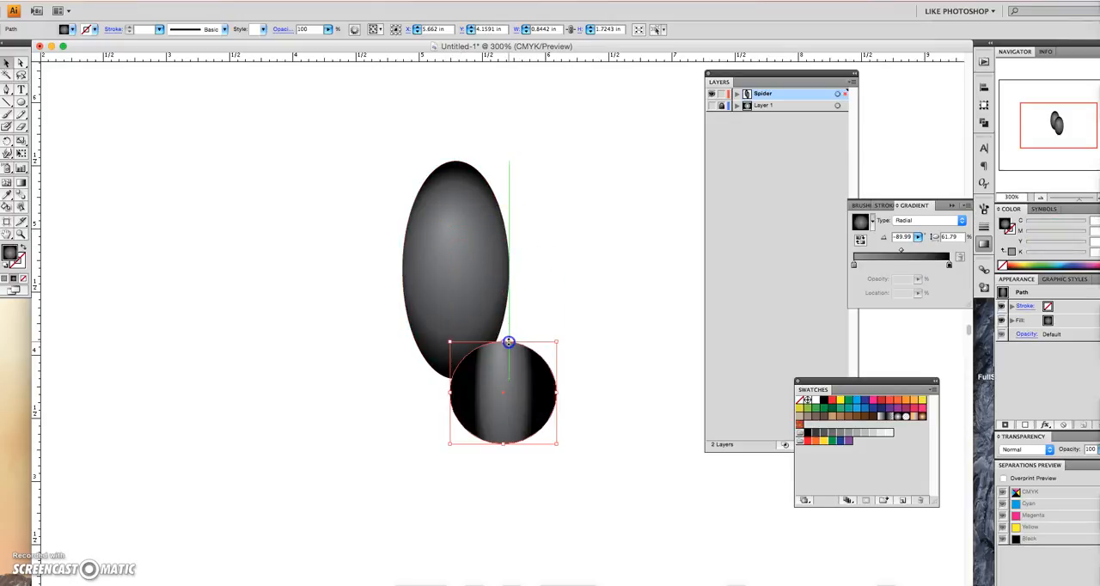
pyautogui.moveTo(557, 393); pyautogui.dragTo(468, 394)
pyautogui.moveTo(461, 439); pyautogui.dragTo(460, 415)
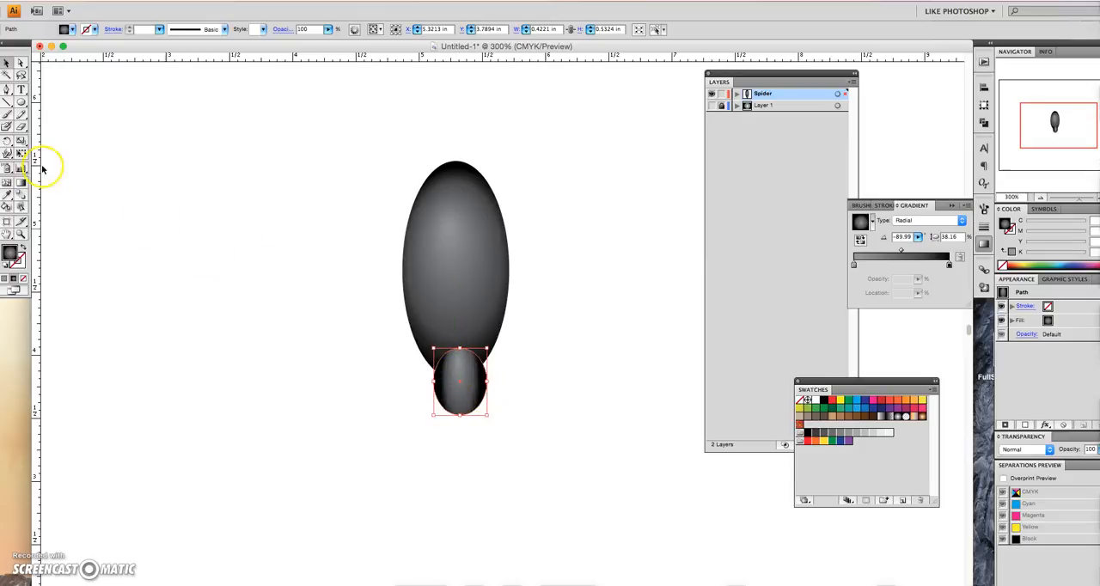
# - Reshape the radial gradient on the small head ellipse to fit its rounder outline, then deselect it
pyautogui.click(23, 184)
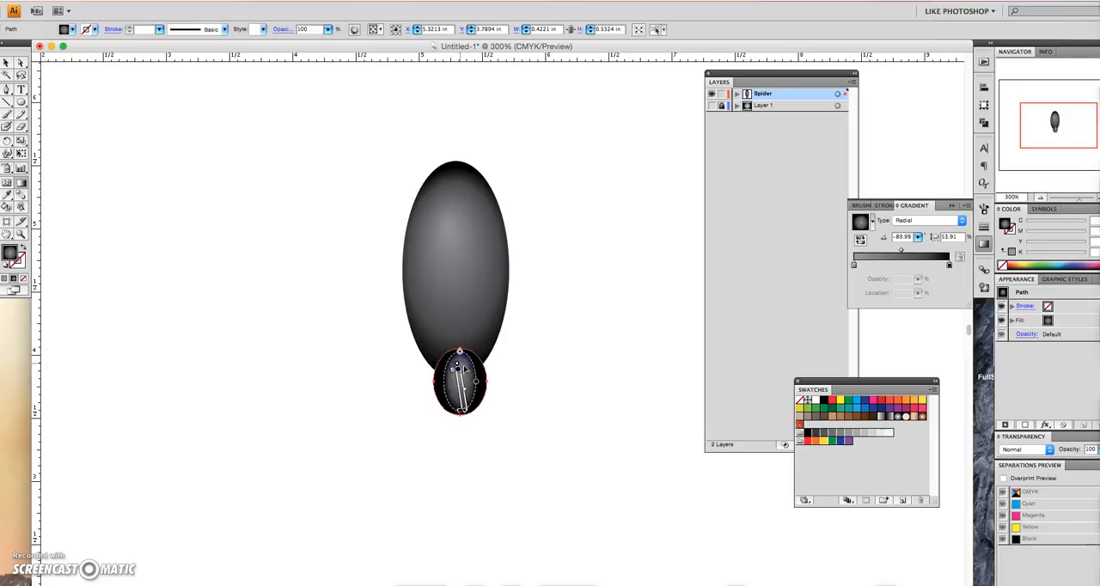
pyautogui.click(7, 62)
pyautogui.click(331, 283)
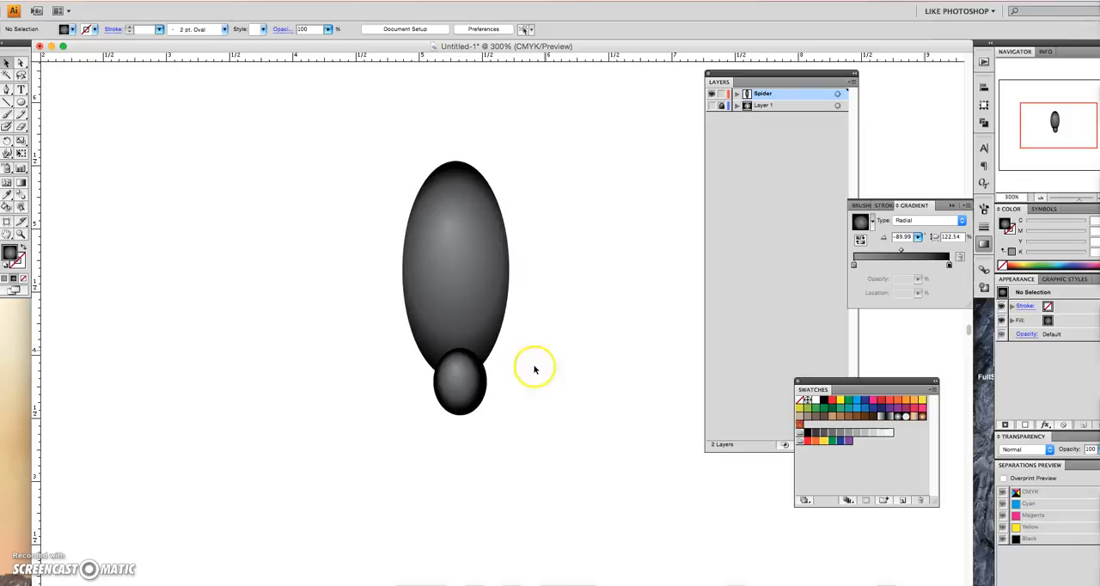
# - Draw a light orange ellipse (M 35, Y 85) in the empty area just below and left of the spider's head
pyautogui.scroll(-1, 469, 434)
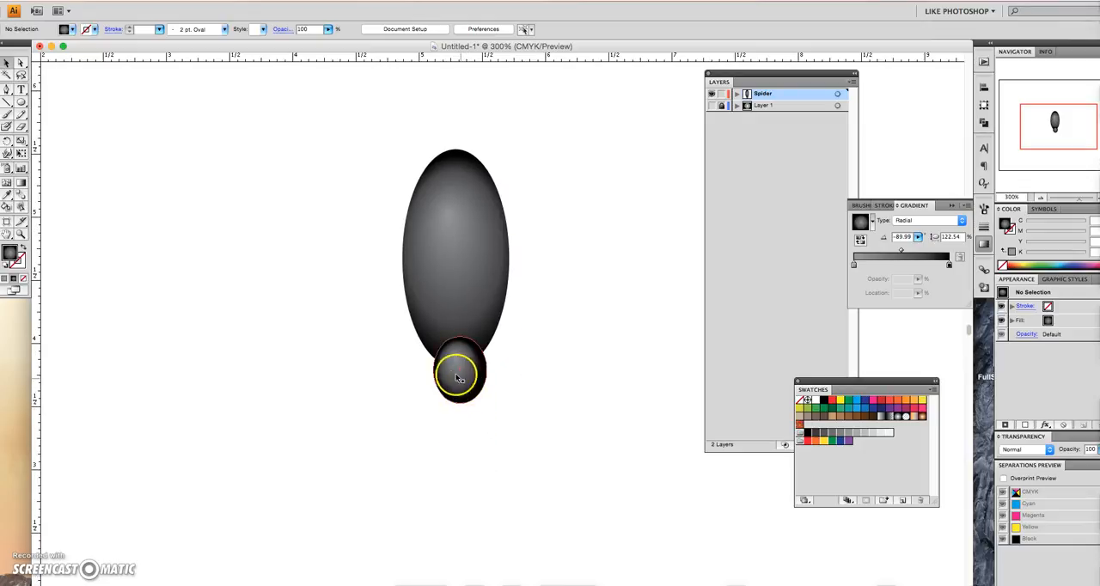
pyautogui.hotkey('ctrl', '+')
pyautogui.hotkey('ctrl', '+')
pyautogui.hotkey('ctrl', '+')
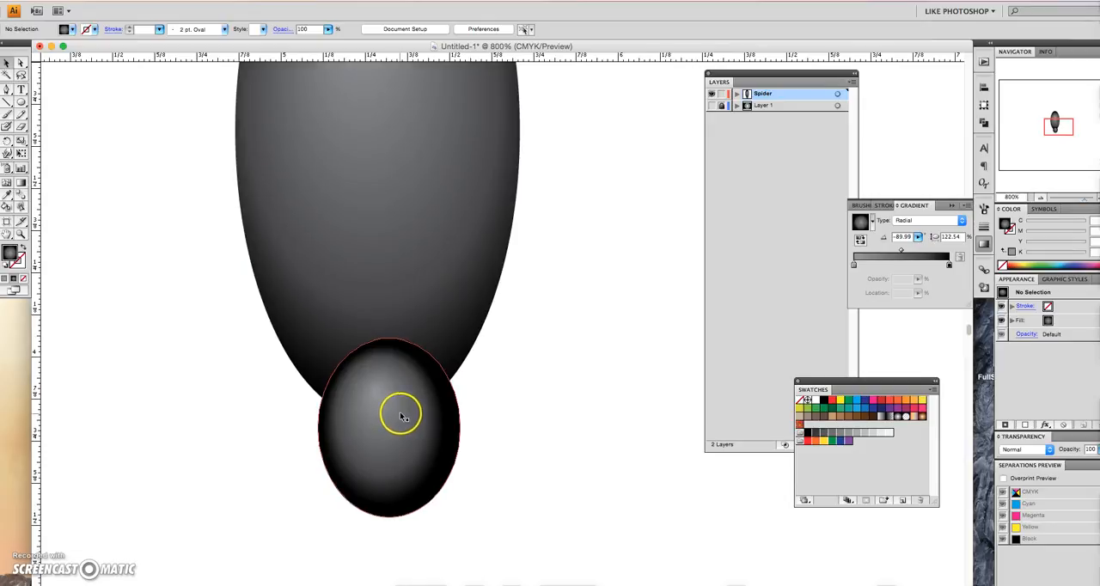
pyautogui.scroll(-5, 399, 404)
pyautogui.scroll(-4, 383, 354)
pyautogui.scroll(3, 383, 353)
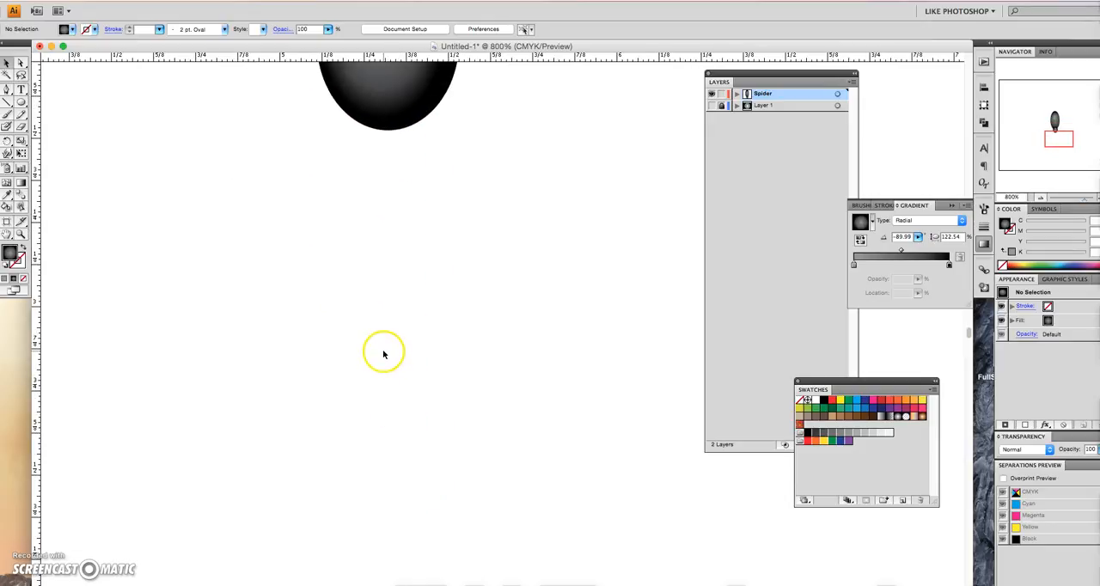
pyautogui.scroll(4, 383, 354)
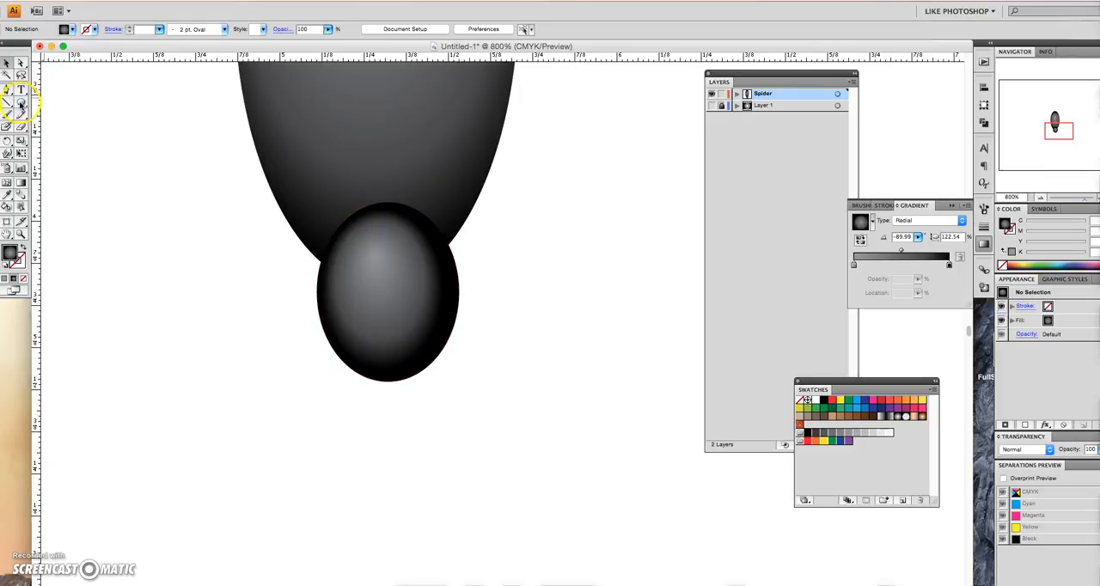
pyautogui.click(21, 102)
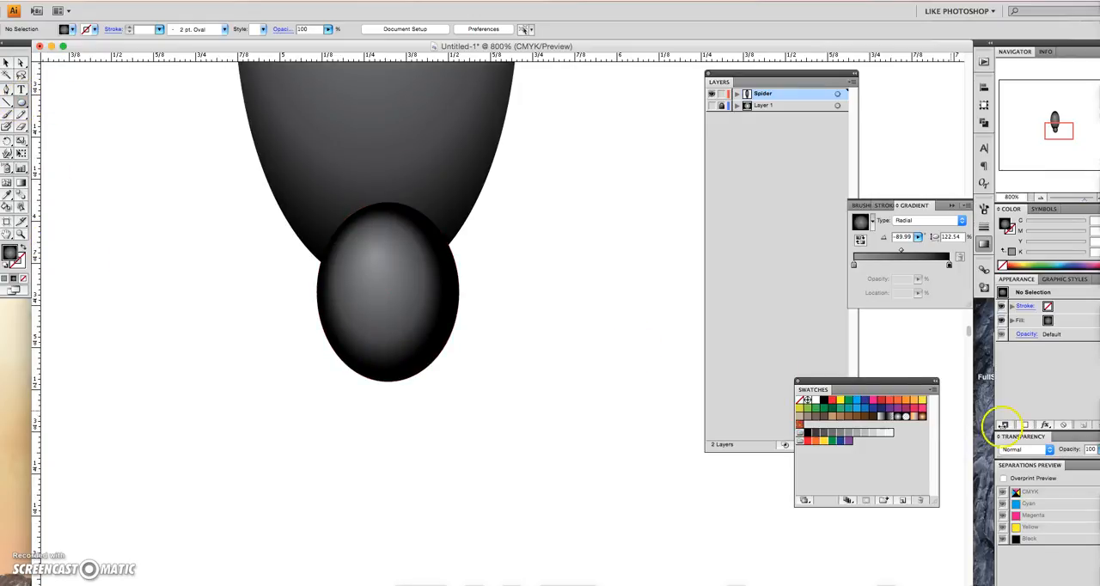
pyautogui.click(917, 399)
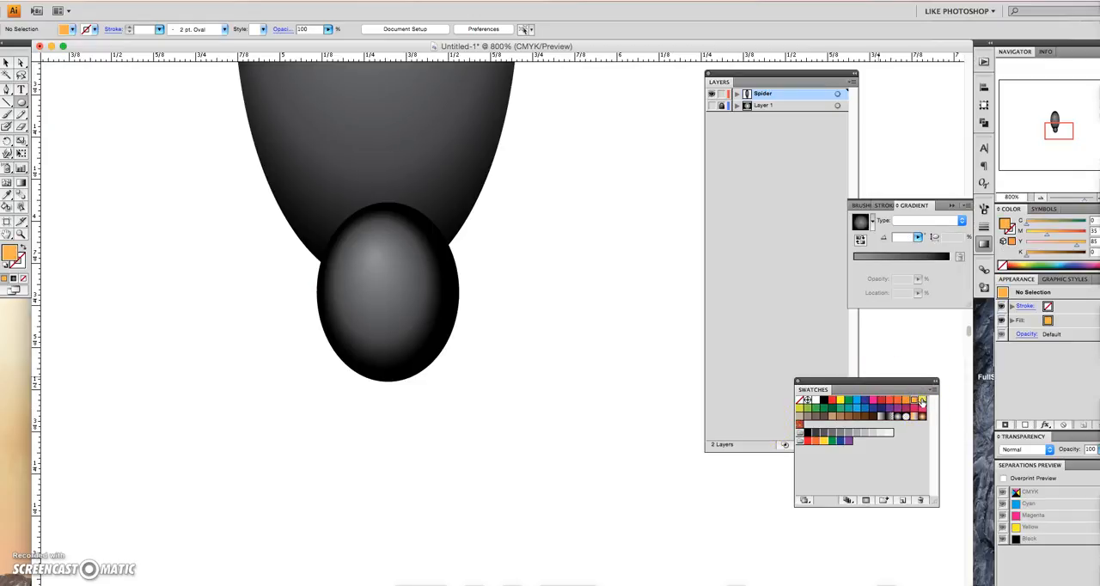
pyautogui.click(896, 431)
pyautogui.click(914, 401)
pyautogui.moveTo(225, 384); pyautogui.dragTo(343, 511)
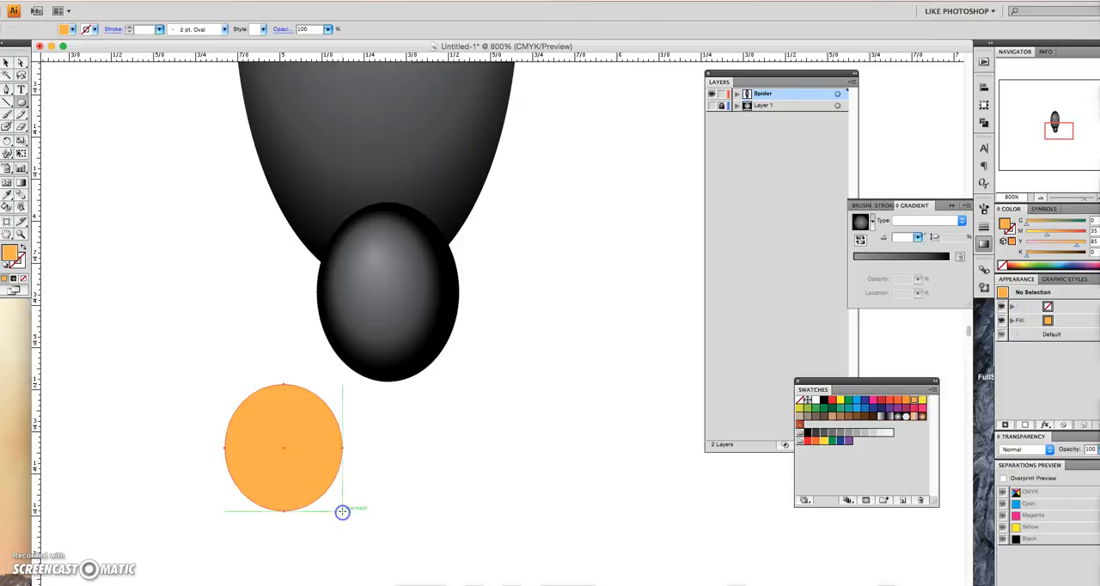
# - Draw a narrower, taller ellipse about 0.22 by 0.45 in over the orange one and split both shapes with Pathfinder Divide
pyautogui.moveTo(248, 375); pyautogui.dragTo(317, 524)
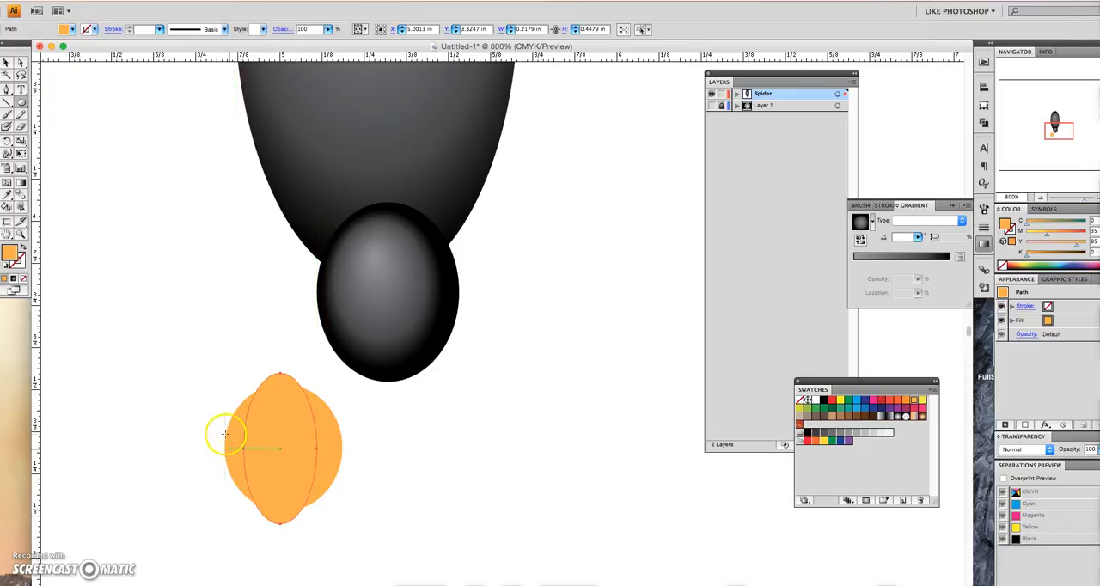
pyautogui.click(7, 62)
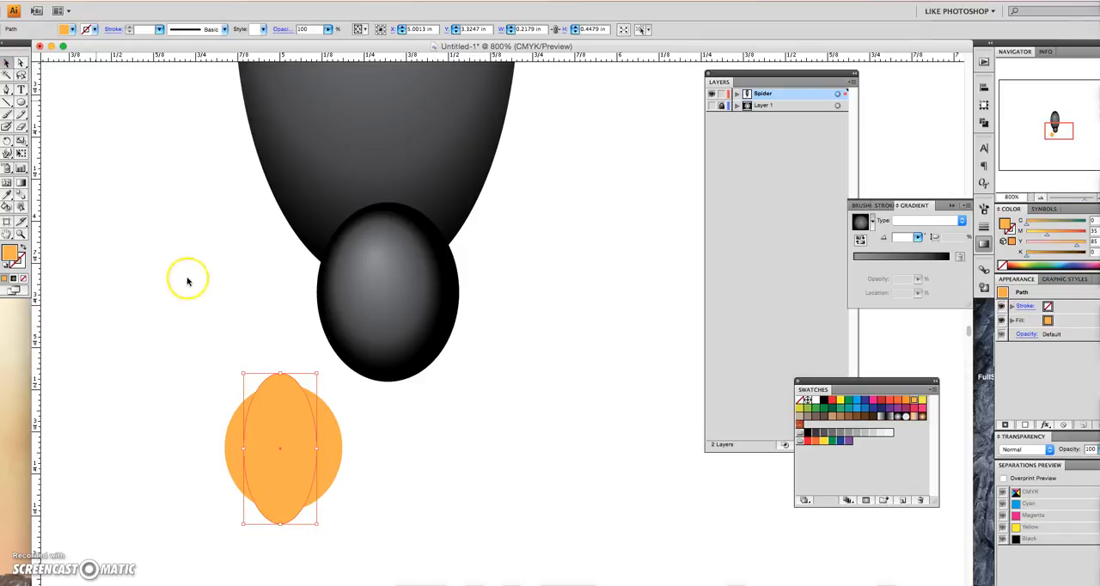
pyautogui.click(289, 456)
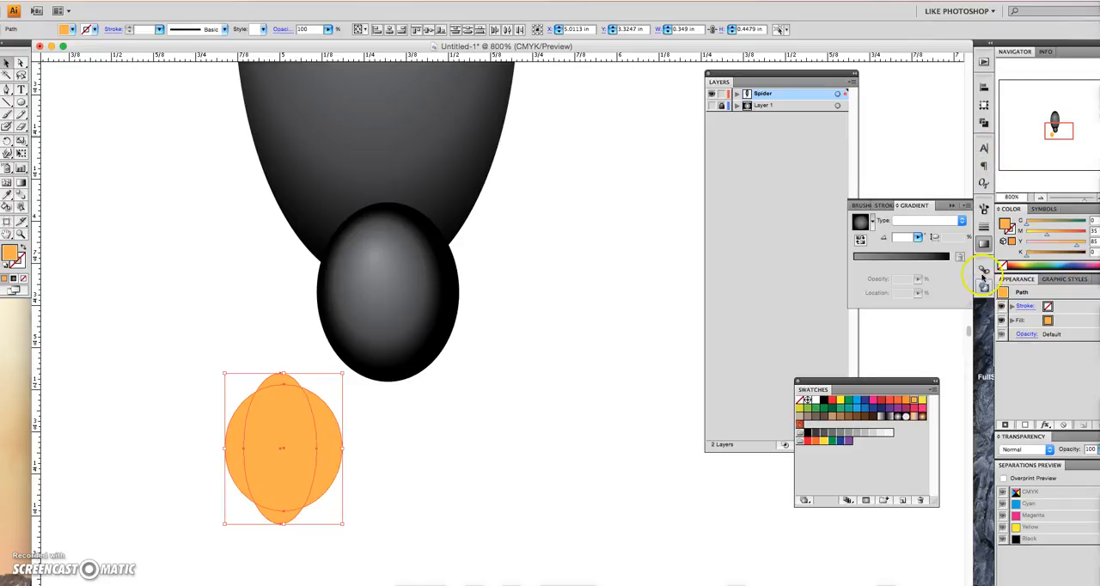
pyautogui.click(986, 124)
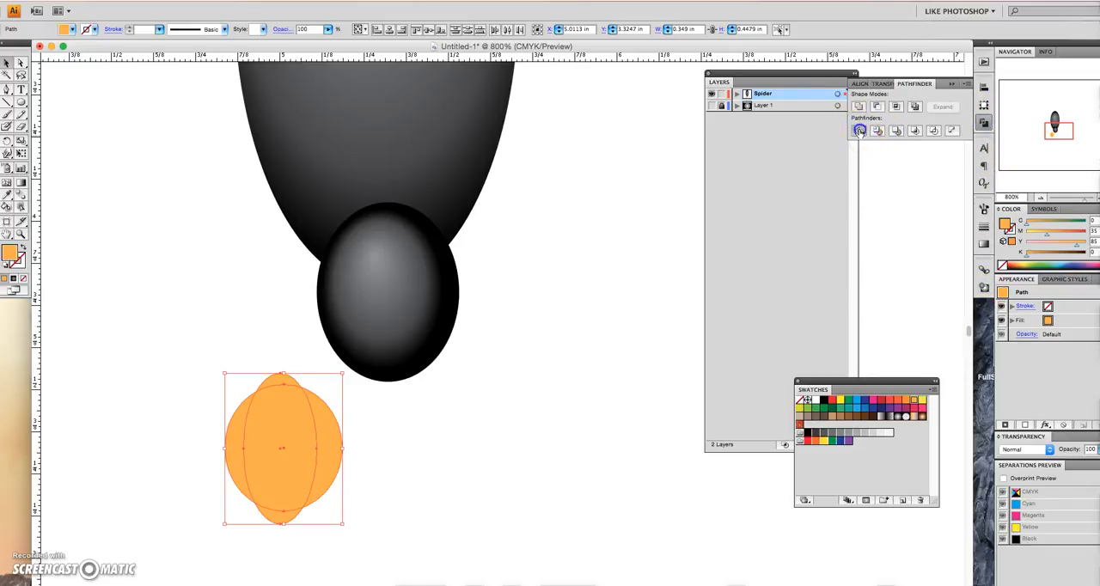
pyautogui.click(860, 131)
# - Delete all the divided orange pieces except the crescent along the left side
pyautogui.click(16, 72)
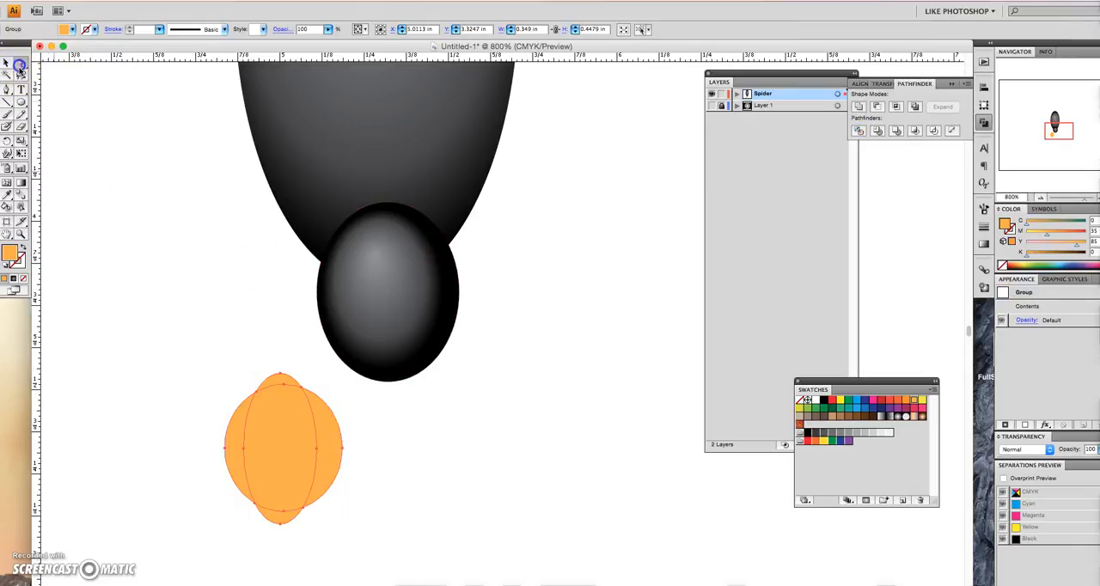
pyautogui.moveTo(296, 451); pyautogui.dragTo(311, 535)
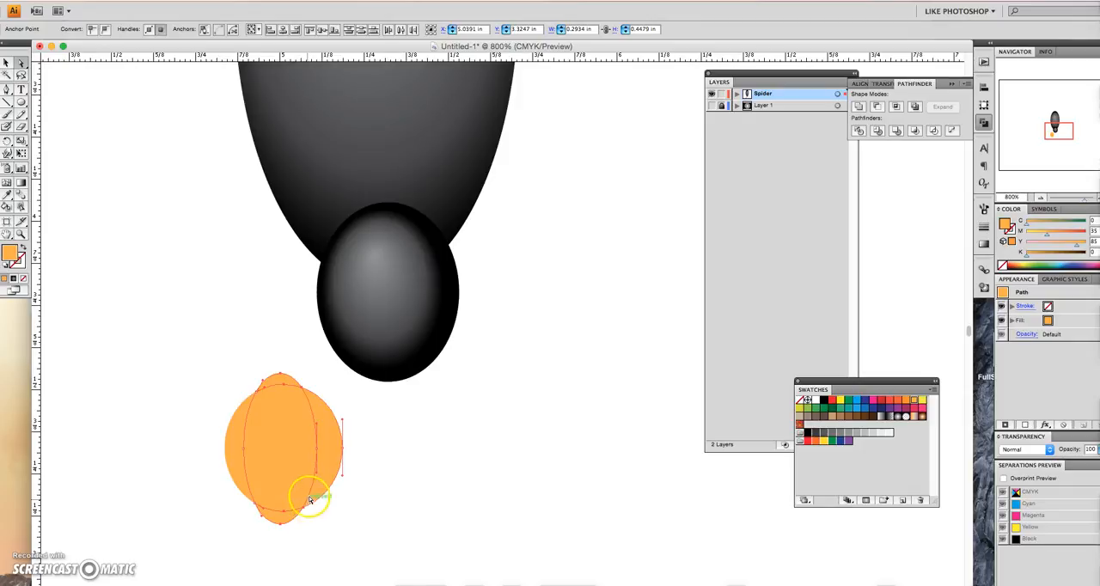
pyautogui.press('Delete')
pyautogui.click(321, 466)
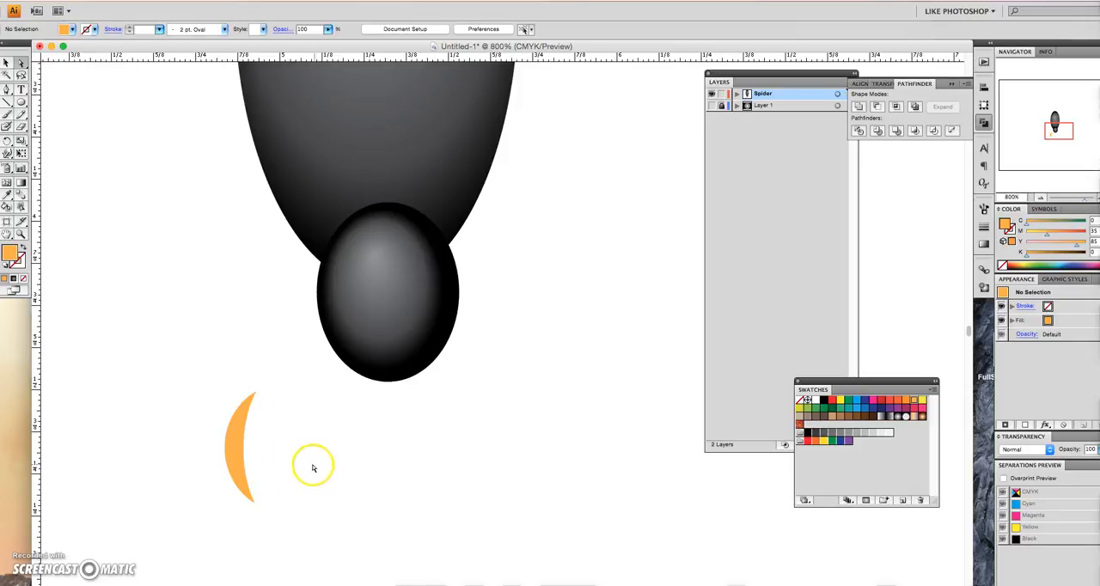
# - Place the orange crescent at the head's lower-left edge as a fang and stack it behind the head
pyautogui.click(7, 63)
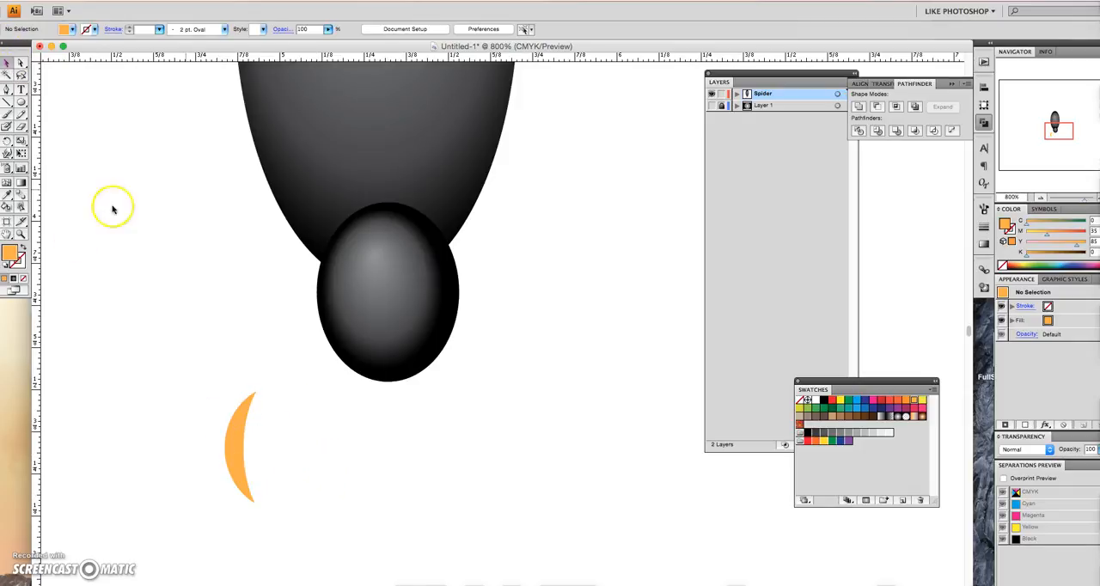
pyautogui.moveTo(253, 462); pyautogui.dragTo(352, 388)
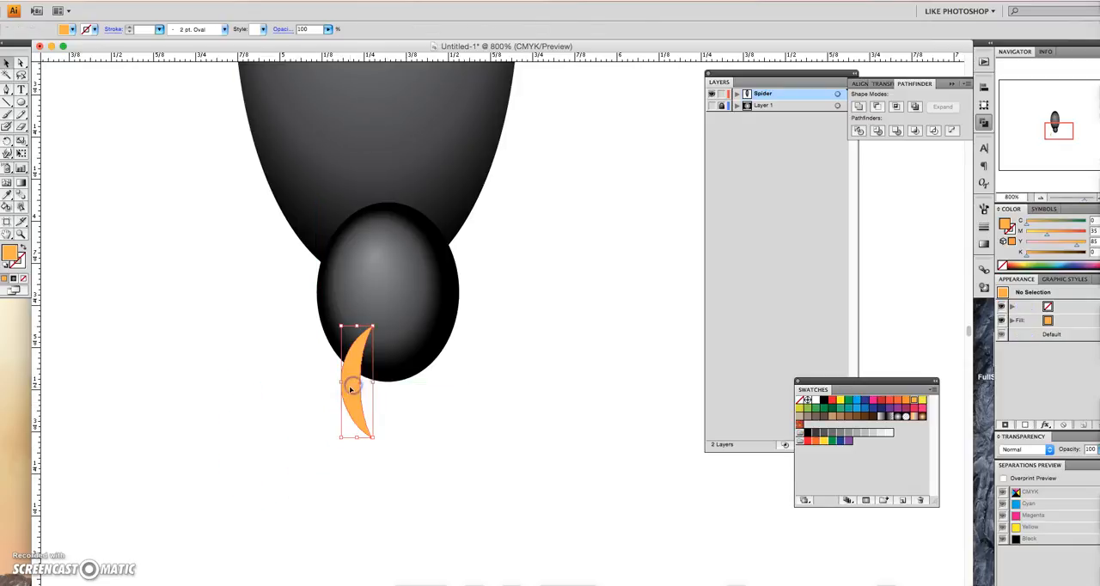
pyautogui.click(737, 93)
pyautogui.moveTo(792, 109); pyautogui.dragTo(797, 126)
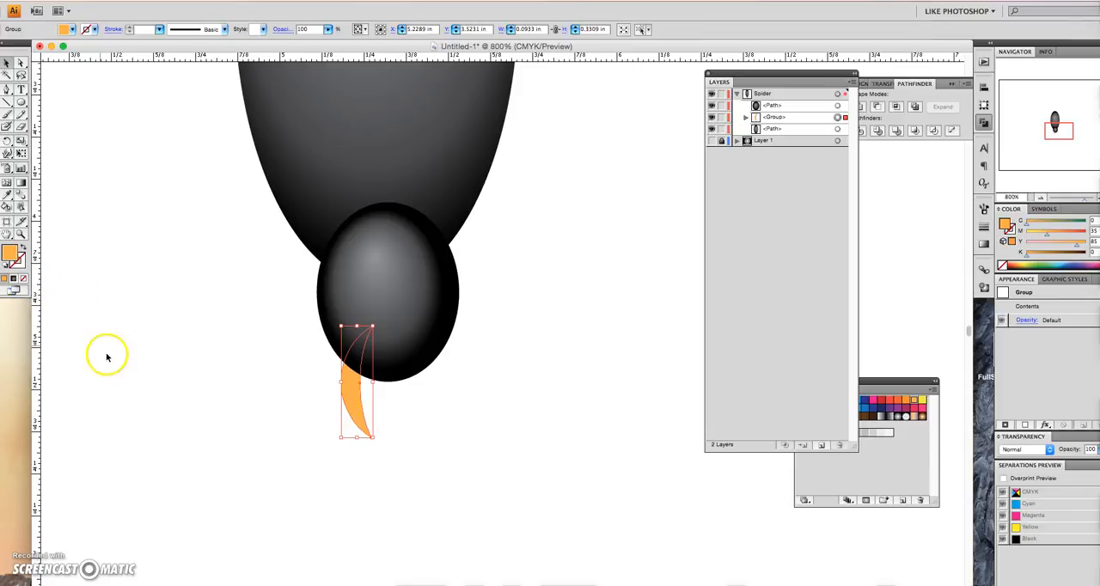
# - Fill the fang with a radial gradient running from light orange to yellow (M 10, Y 95)
pyautogui.click(13, 280)
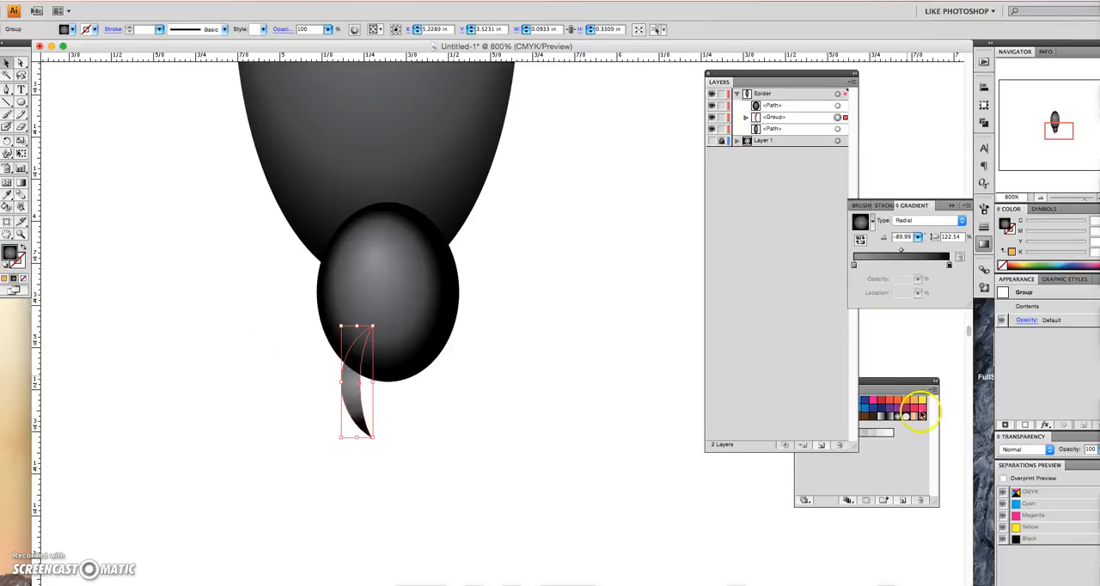
pyautogui.click(912, 468)
pyautogui.moveTo(913, 400); pyautogui.dragTo(855, 266)
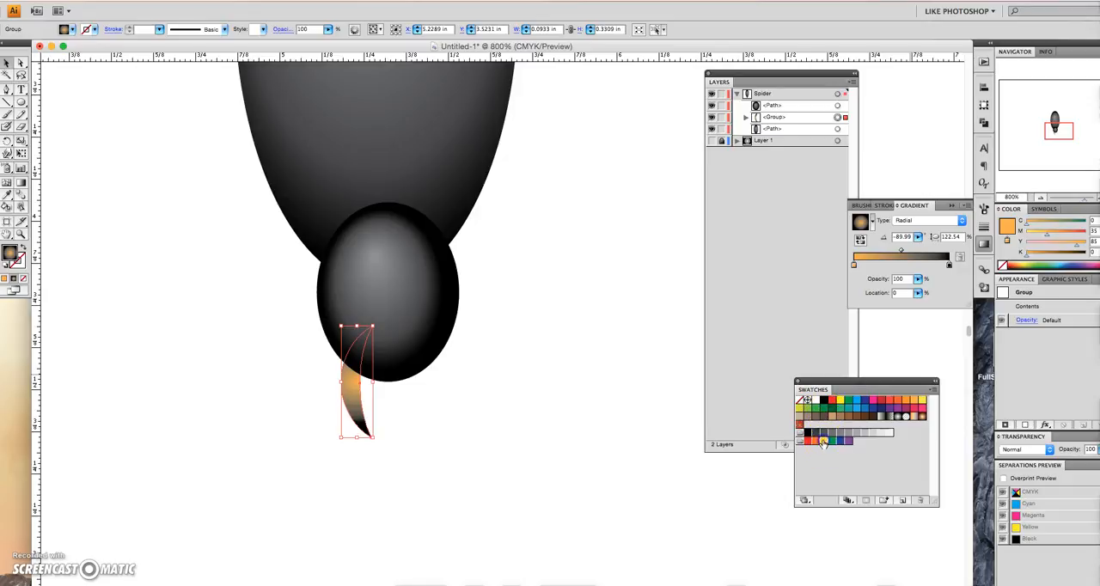
pyautogui.moveTo(950, 266); pyautogui.dragTo(949, 267)
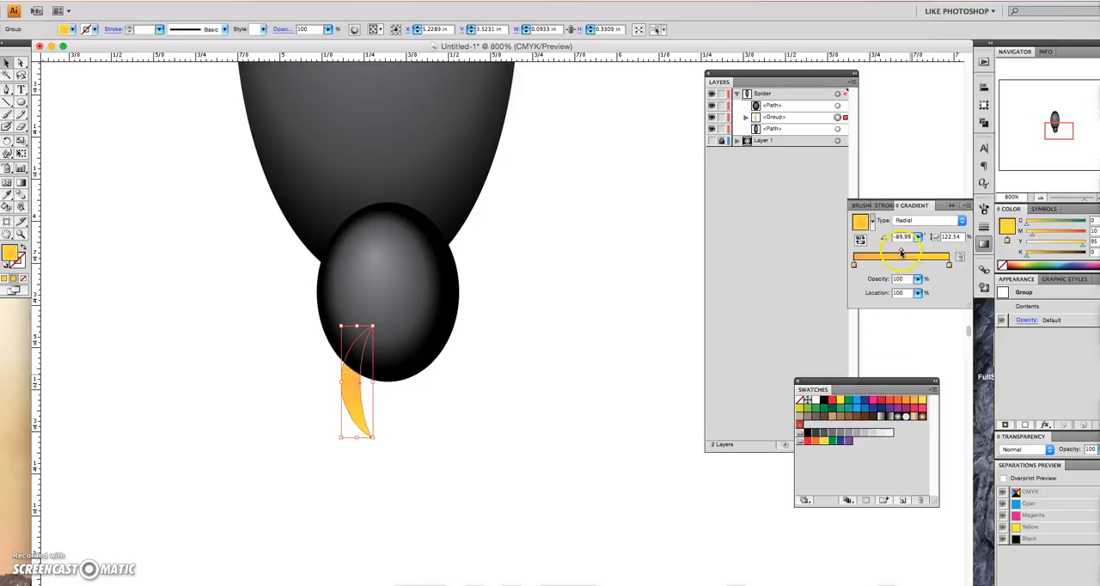
# - Redirect the fang's radial gradient roughly horizontally across its width and deselect the fang
pyautogui.click(21, 183)
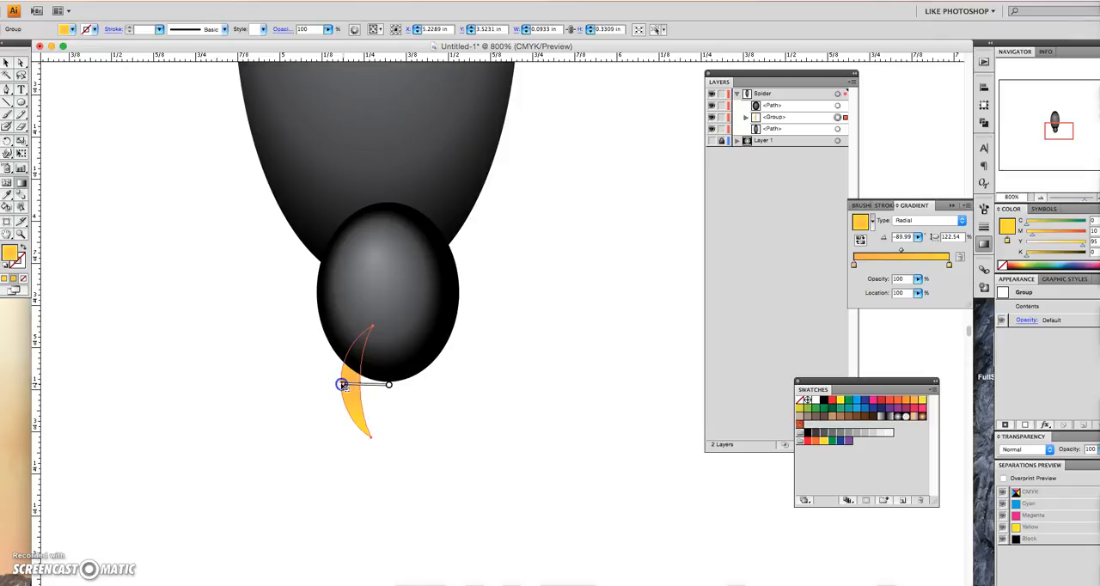
pyautogui.moveTo(341, 385); pyautogui.dragTo(341, 386)
pyautogui.click(7, 63)
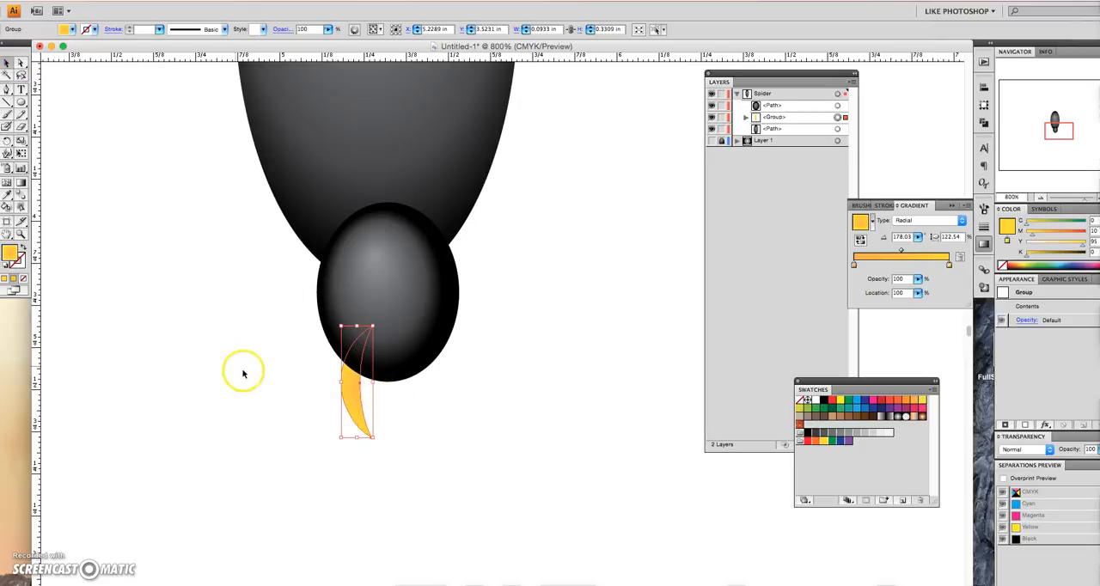
pyautogui.click(302, 434)
# - Make a mirrored copy of the fang with Reflect about the vertical axis
pyautogui.click(357, 399)
pyautogui.click(168, 1)
pyautogui.moveTo(152, 20)
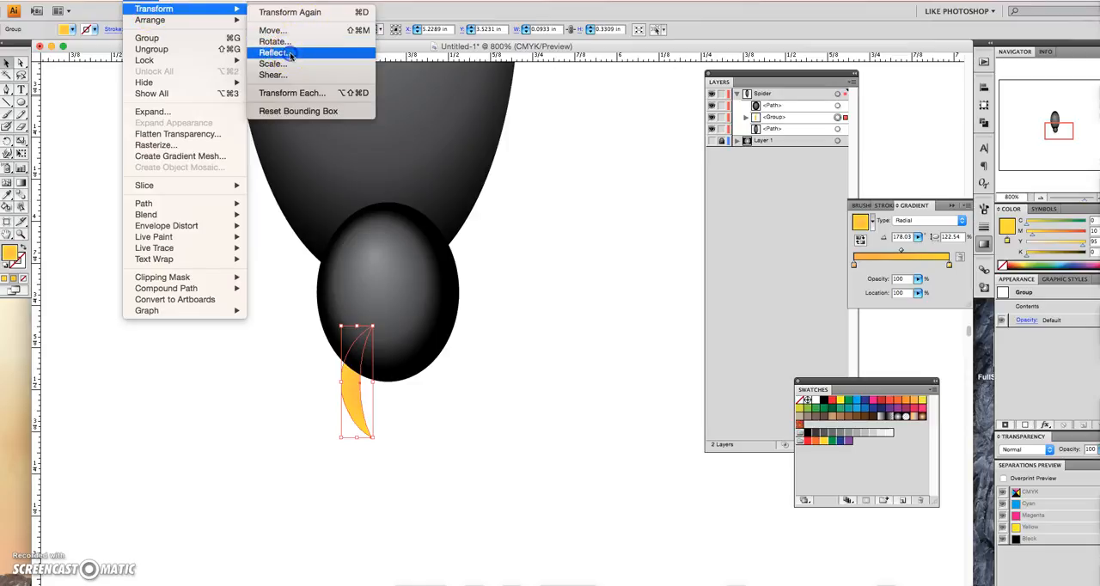
pyautogui.click(291, 54)
pyautogui.click(485, 206)
pyautogui.click(617, 224)
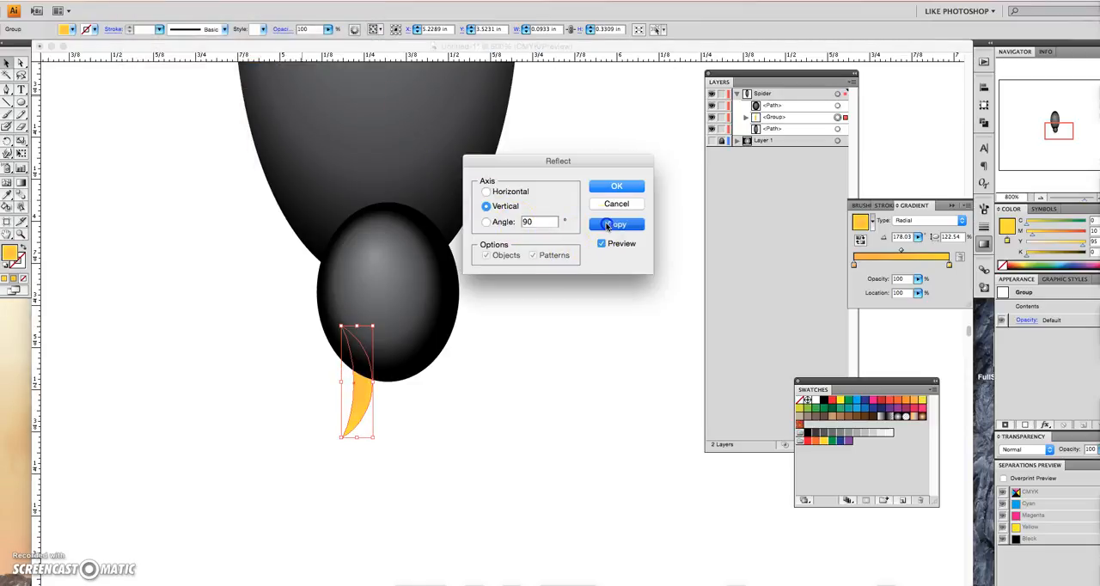
# - Move the mirrored fang about 0.17 in to the head's lower-right edge, fine-tune its position, and deselect it
pyautogui.click(12, 68)
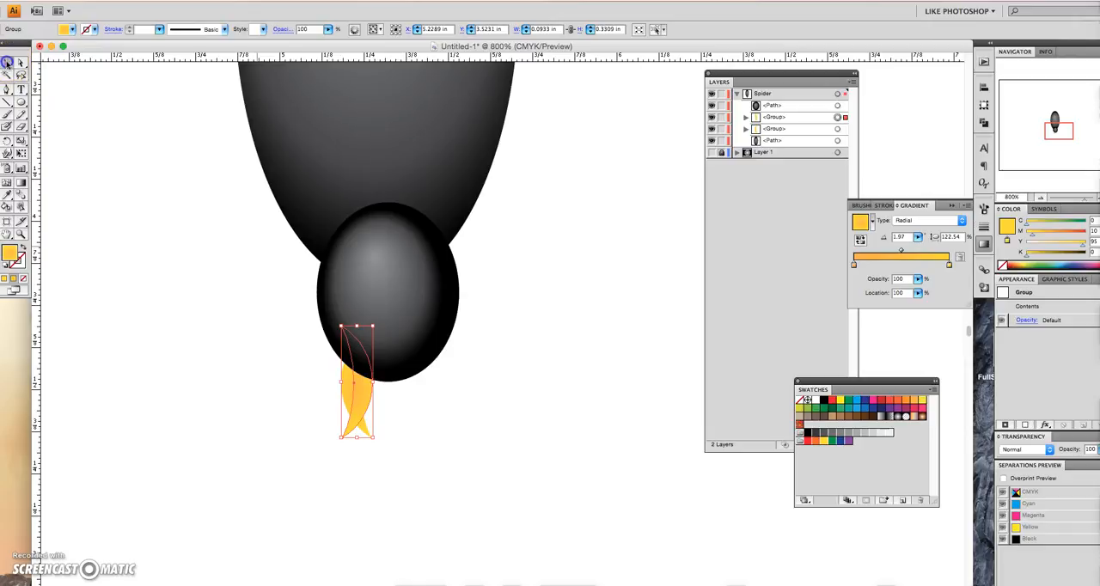
pyautogui.moveTo(356, 392); pyautogui.dragTo(419, 402)
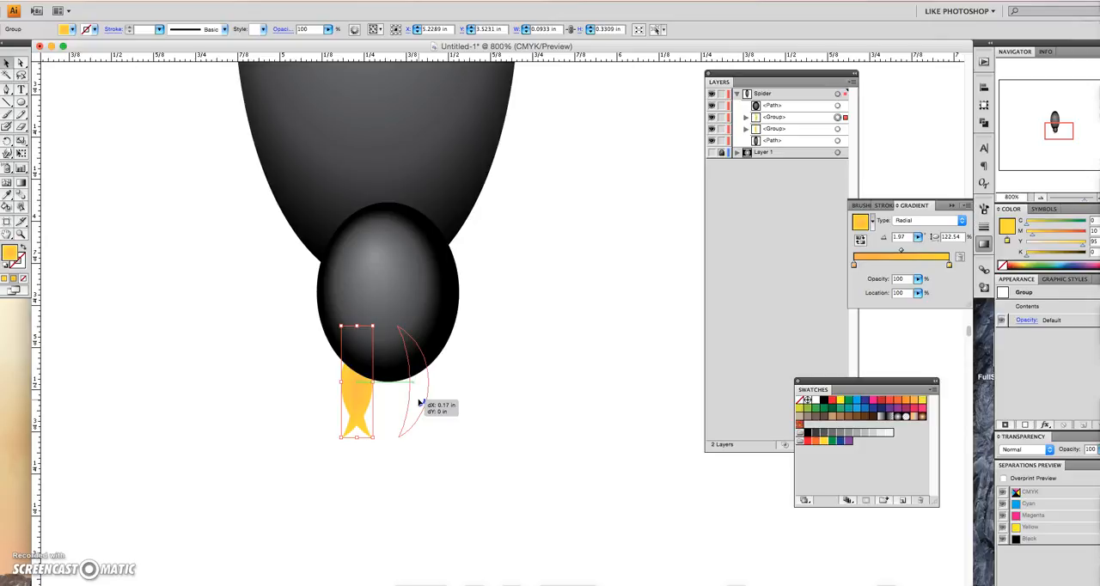
pyautogui.moveTo(419, 402); pyautogui.dragTo(419, 401)
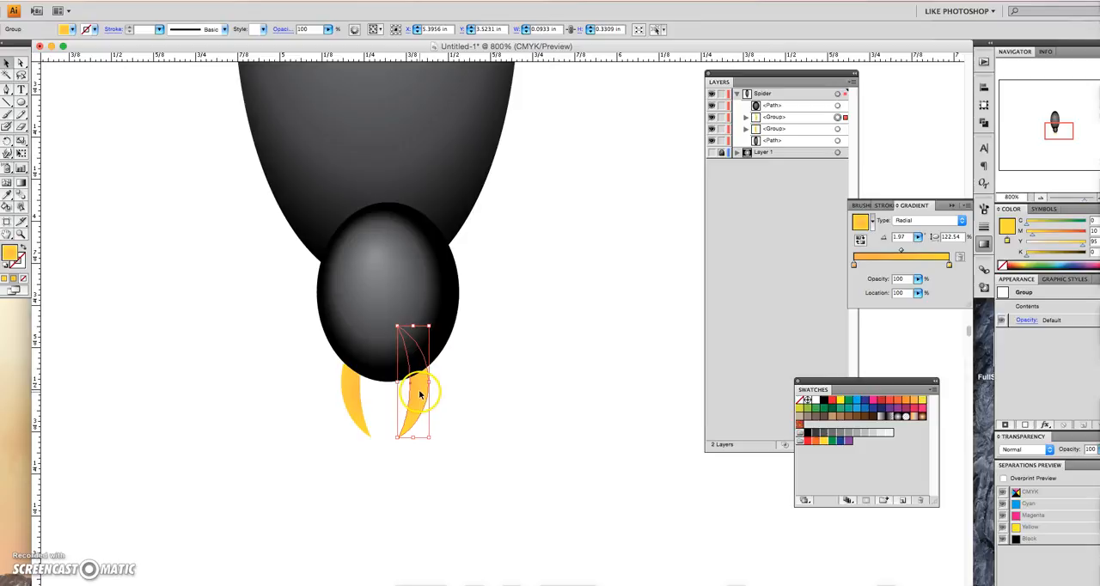
pyautogui.click(419, 393)
pyautogui.moveTo(420, 394); pyautogui.dragTo(421, 386)
pyautogui.click(459, 376)
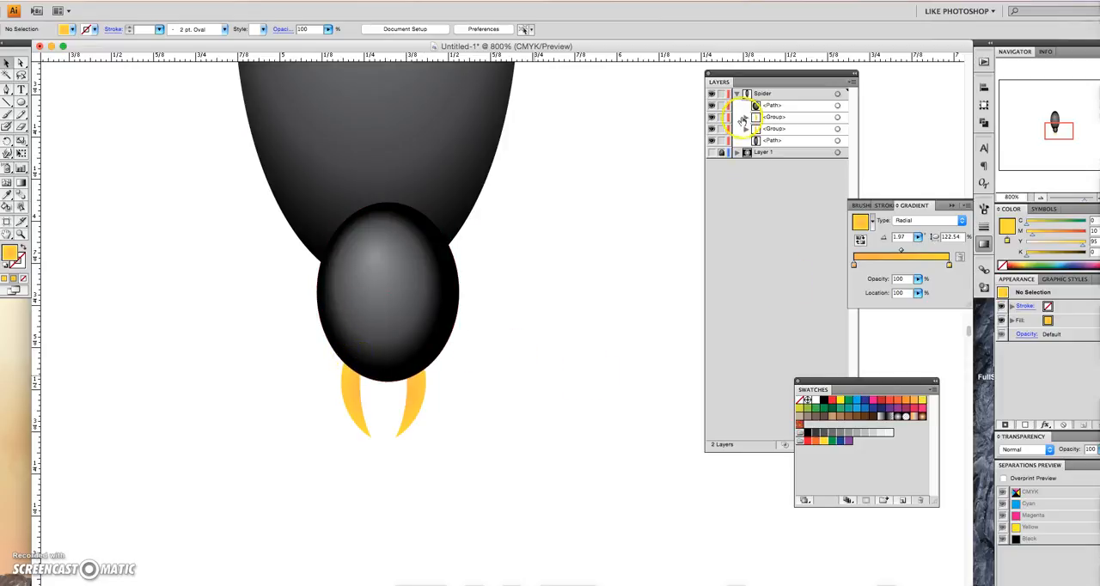
# - Draw an ellipse about 0.06 by 0.09 in with the brown radial gradient swatch, left of the head and stacked above it
pyautogui.click(801, 107)
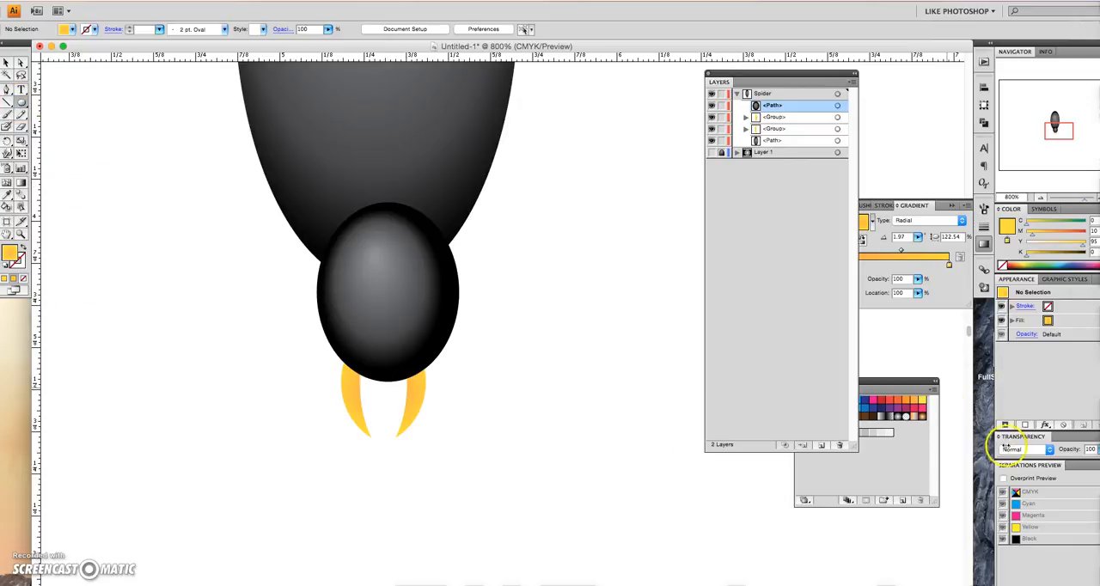
pyautogui.click(920, 418)
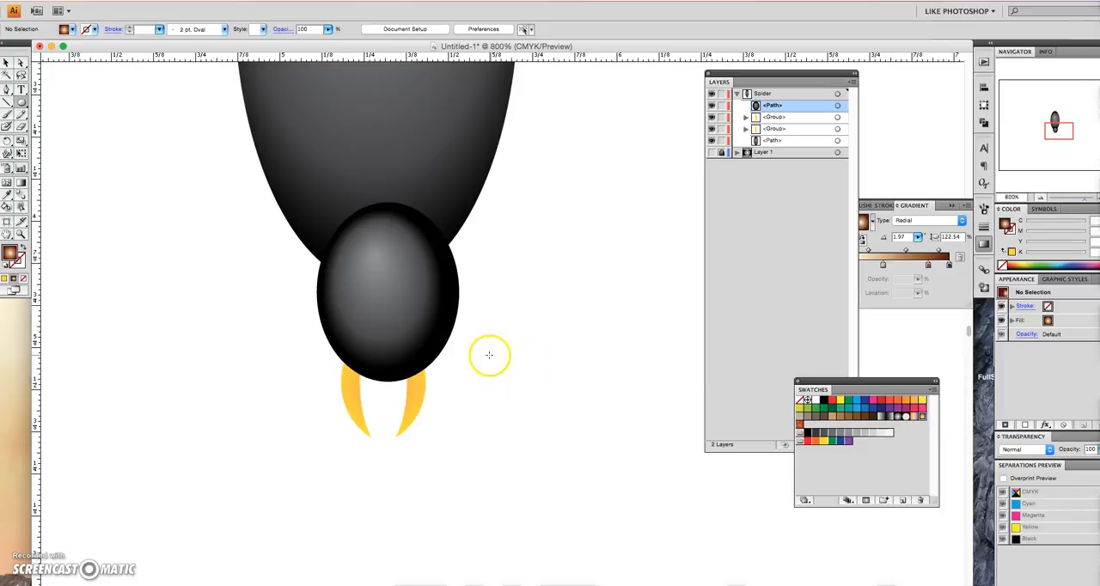
pyautogui.moveTo(250, 300); pyautogui.dragTo(270, 316)
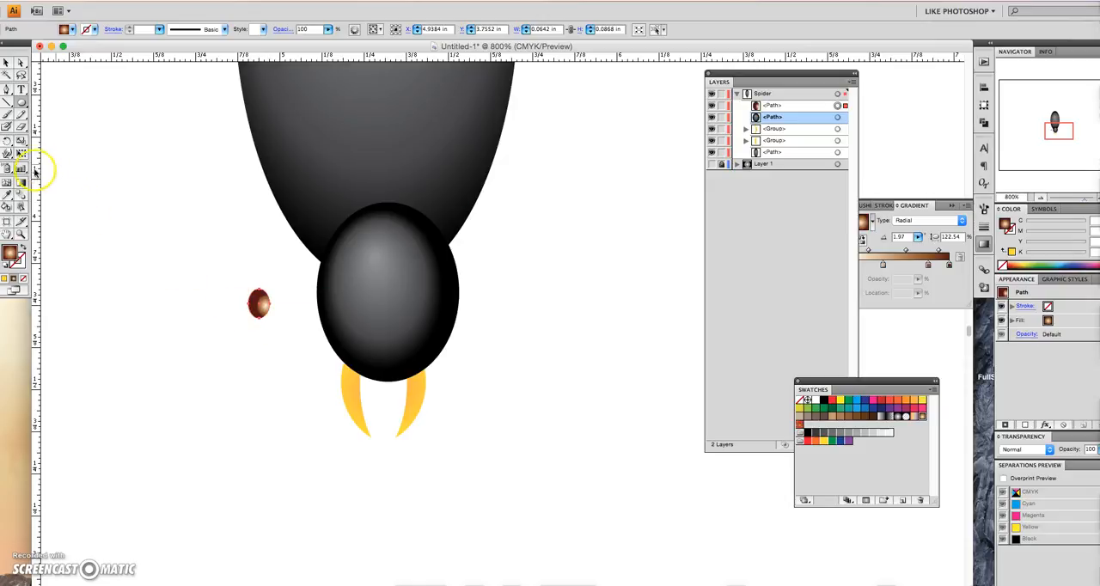
# - Shift the radial gradient's center to the lower middle of the small brown ellipse
pyautogui.click(21, 182)
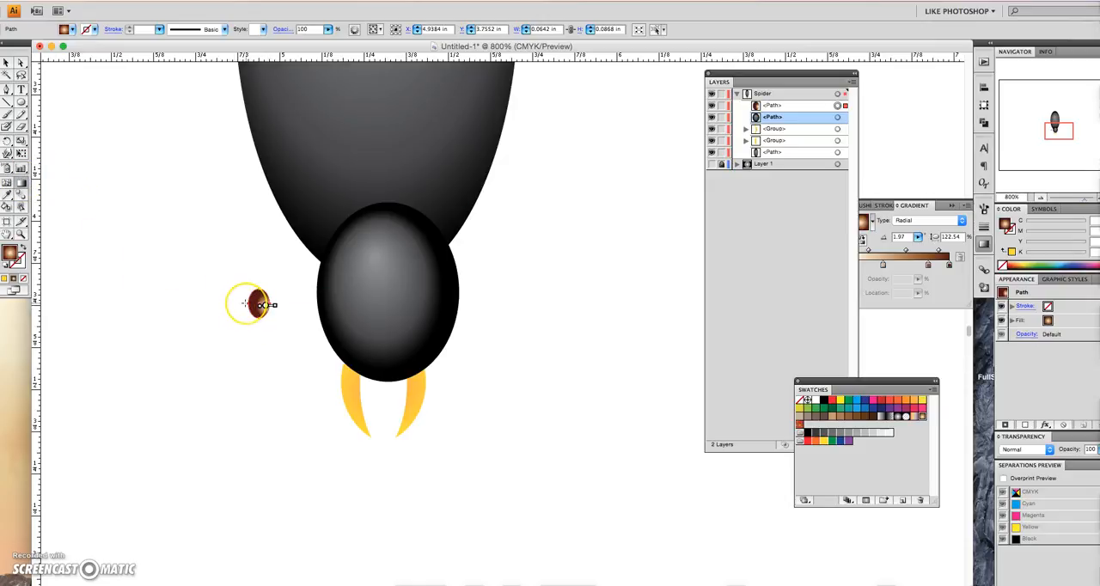
pyautogui.press('super+equal')
pyautogui.press('super+equal')
pyautogui.press('super+equal')
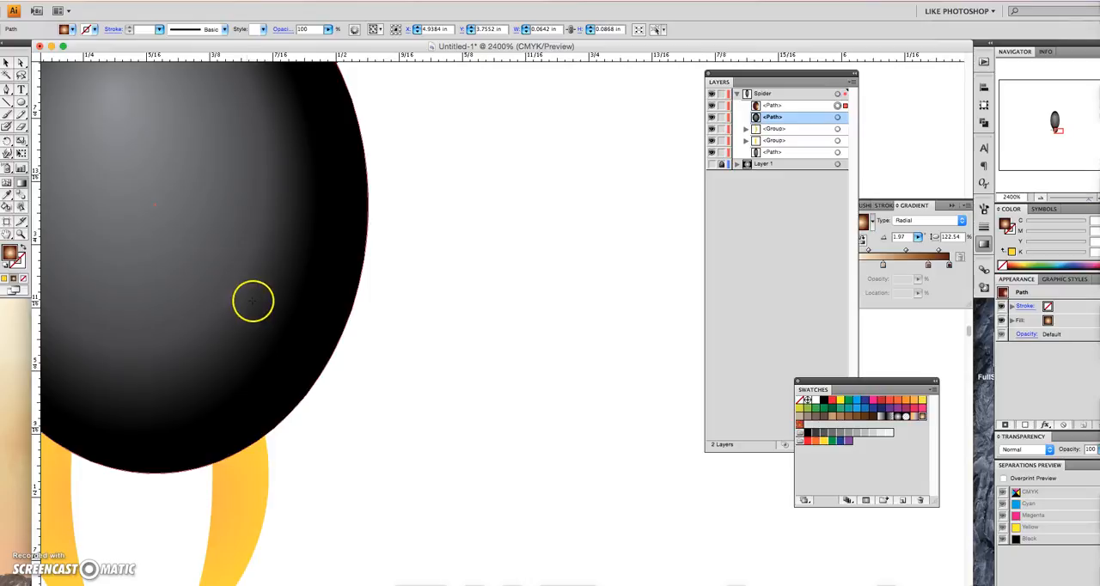
pyautogui.hscroll(-5, 238, 260)
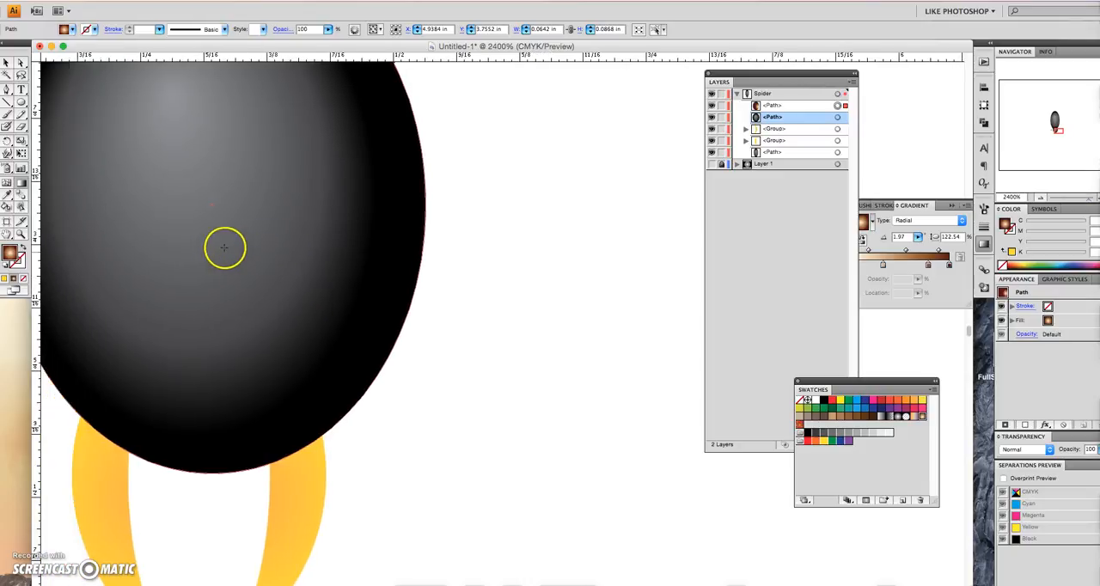
pyautogui.hscroll(-20, 173, 240)
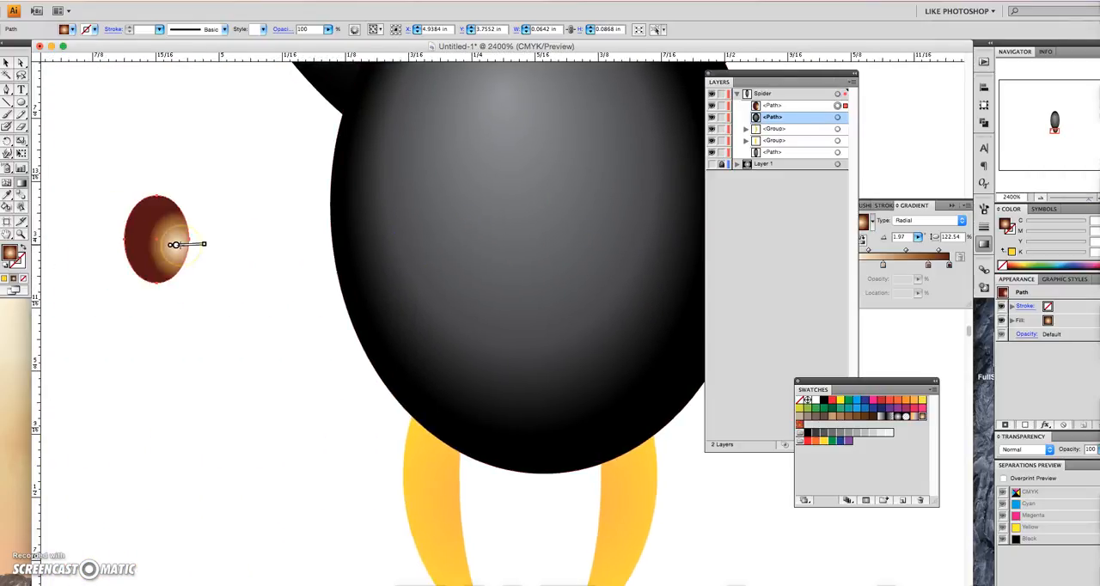
pyautogui.hscroll(8, 486, 312)
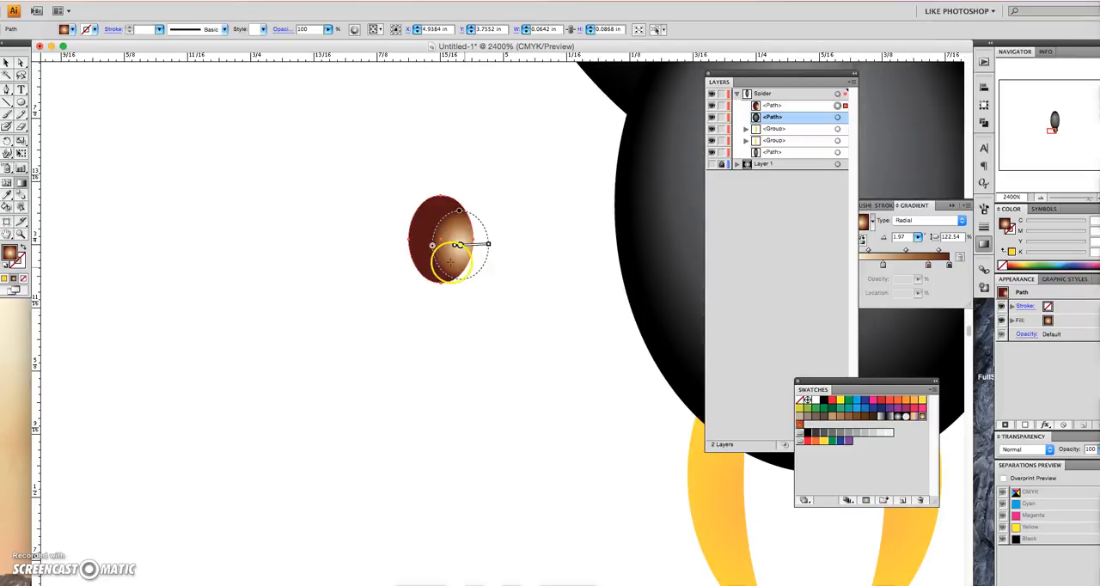
pyautogui.moveTo(461, 246)
pyautogui.mouseDown()
pyautogui.moveTo(439, 241)
pyautogui.moveTo(439, 254)
pyautogui.mouseUp()
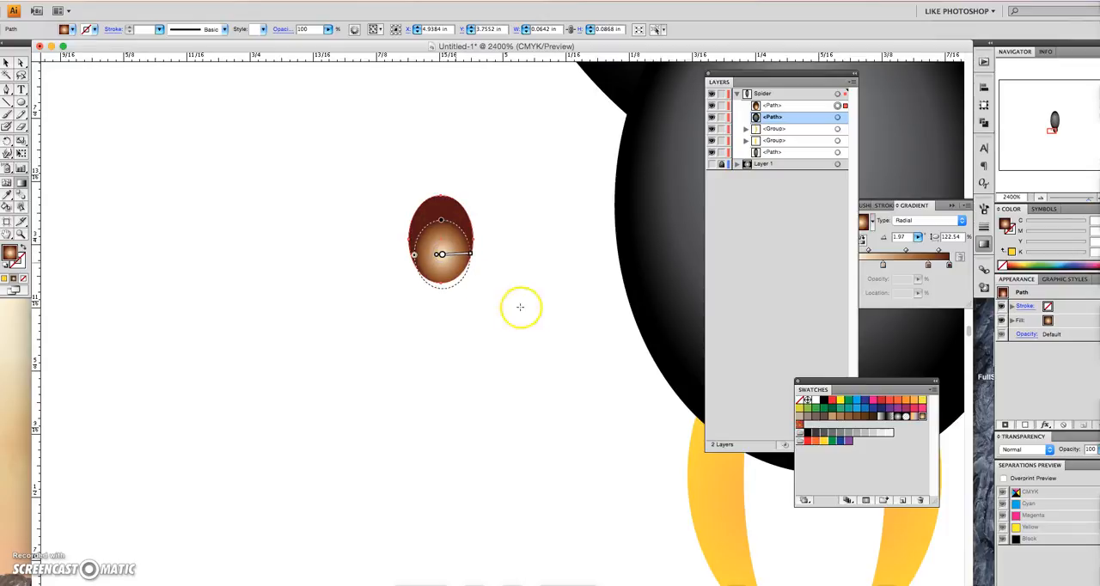
# - Add a color stop at 52.76% to the small ellipse's gradient and change the starting stop to red (C 15, M 100, Y 90, K 10)
pyautogui.click(910, 263)
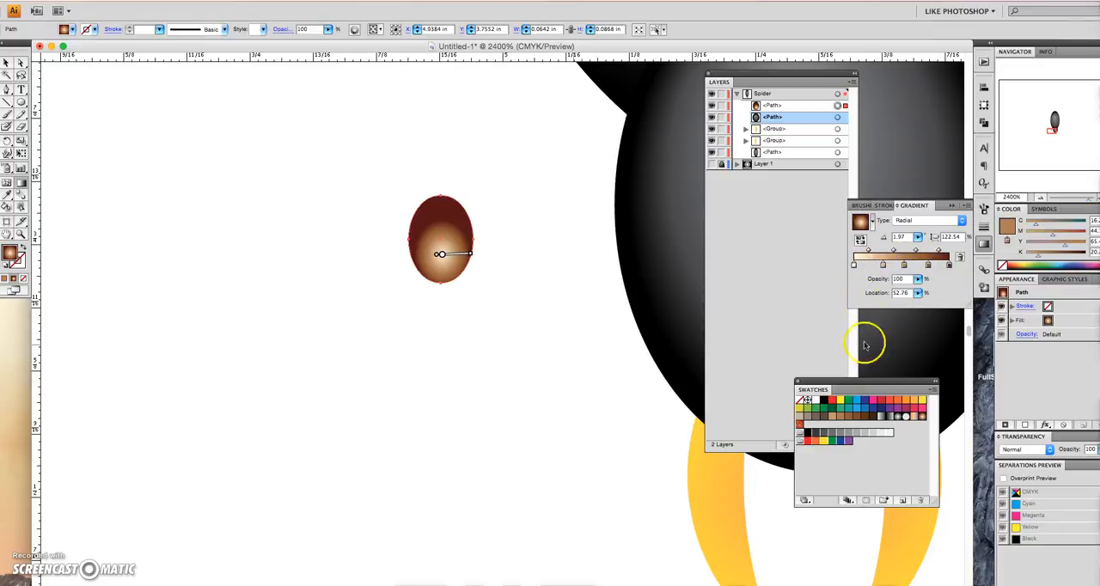
pyautogui.moveTo(883, 401); pyautogui.dragTo(885, 337)
pyautogui.moveTo(855, 267); pyautogui.dragTo(856, 268)
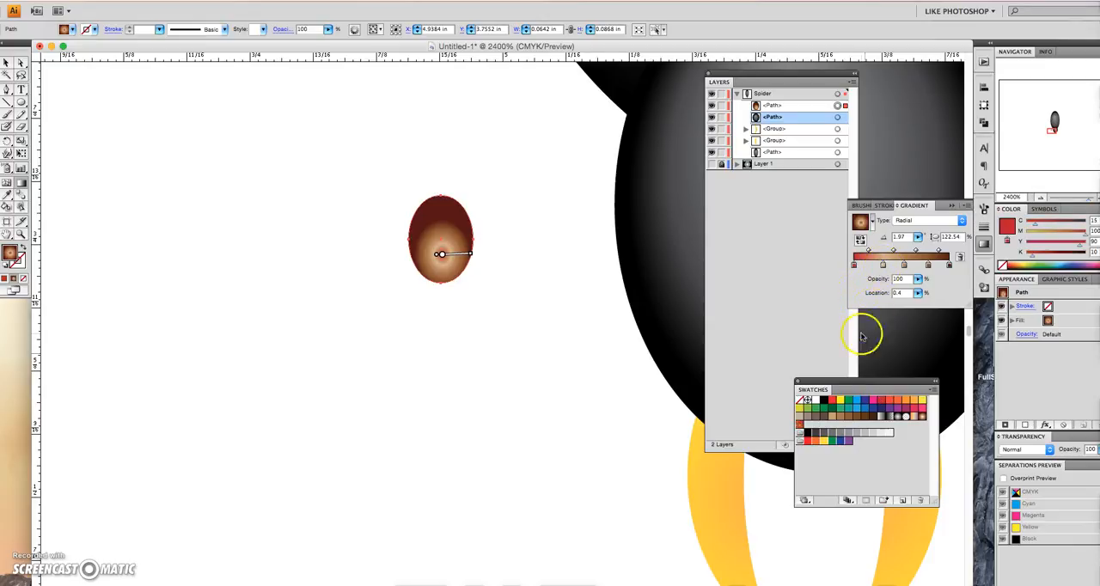
# - Change the small ellipse's gradient stops at 30.9% and 52.76% to red (C 15, M 100, Y 90, K 10)
pyautogui.moveTo(913, 411); pyautogui.dragTo(907, 324)
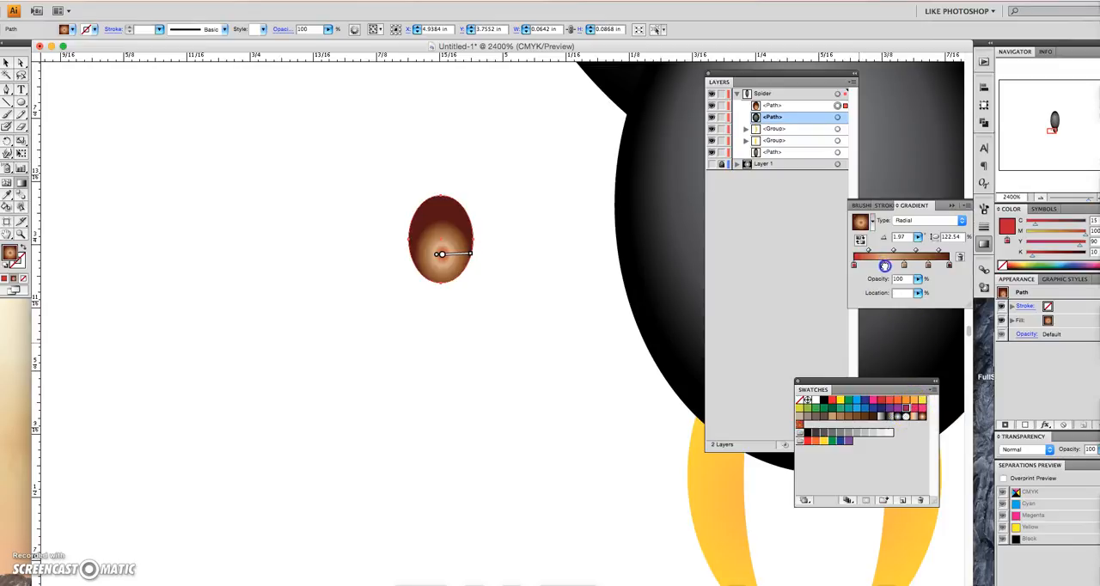
pyautogui.moveTo(885, 266); pyautogui.dragTo(884, 265)
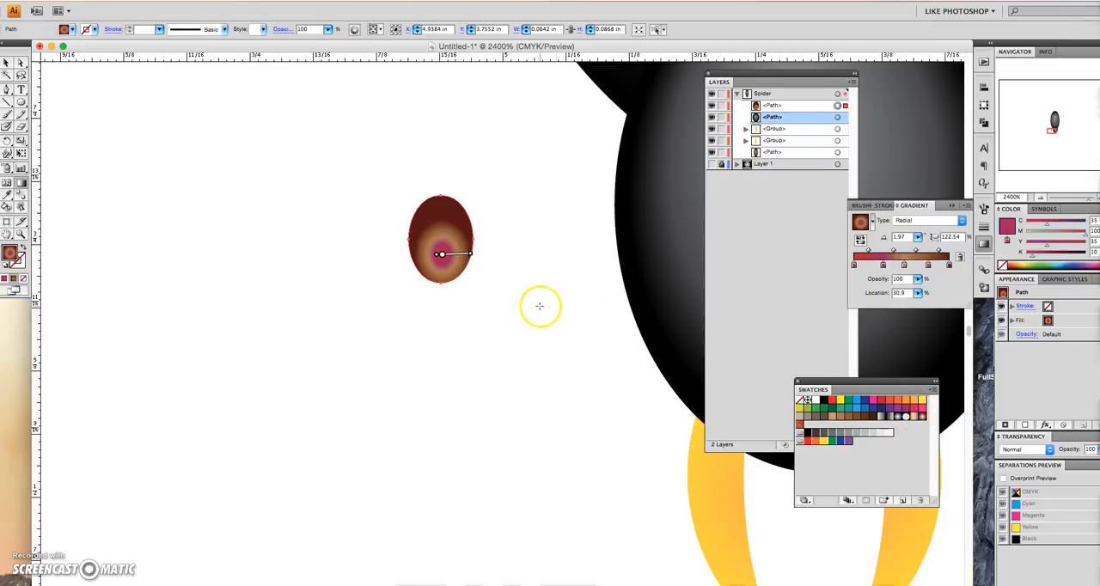
pyautogui.moveTo(881, 401); pyautogui.dragTo(900, 356)
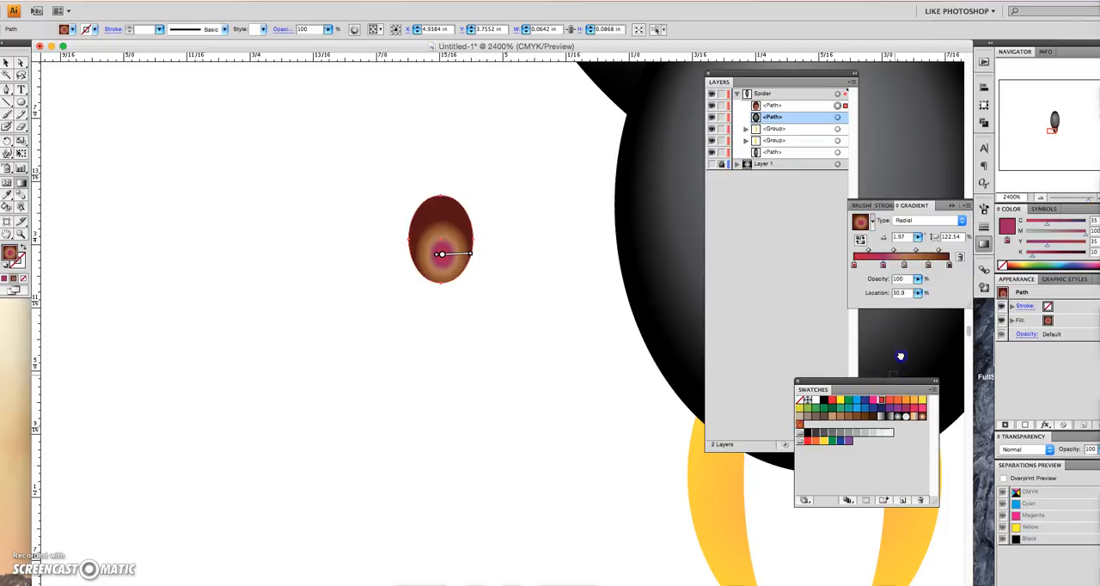
pyautogui.moveTo(906, 266); pyautogui.dragTo(905, 268)
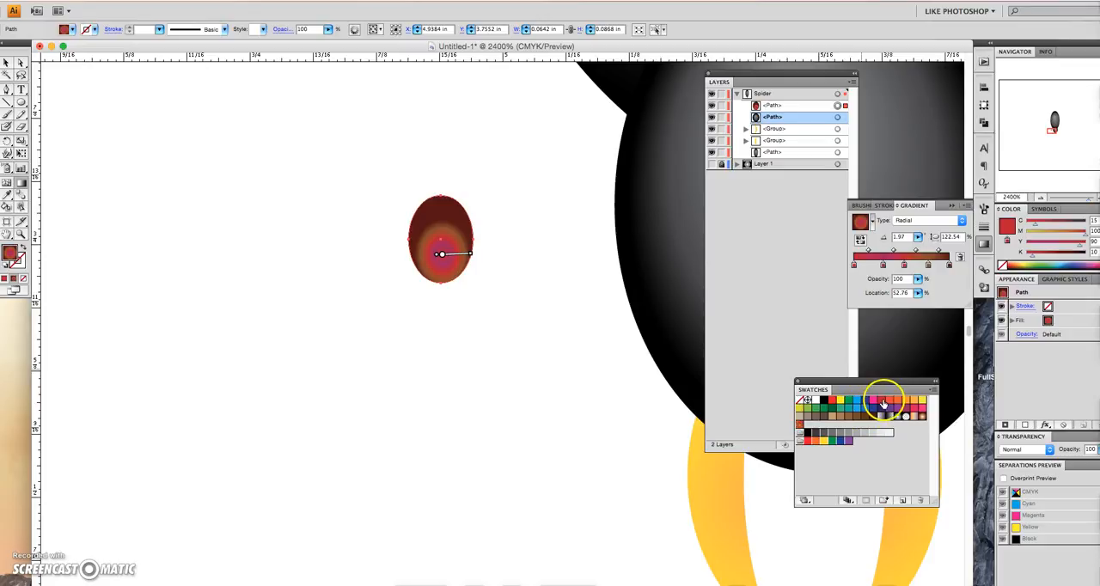
pyautogui.moveTo(882, 399); pyautogui.dragTo(884, 396)
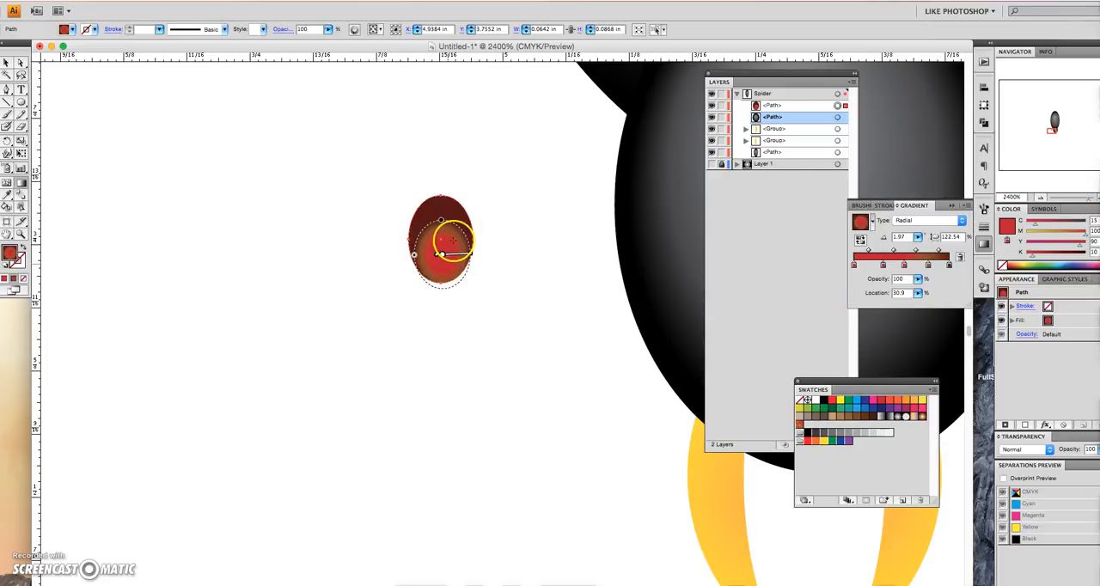
# - Move the red gradient ellipse about 0.23 in onto the left side of the spider's head as an eye
pyautogui.click(6, 63)
pyautogui.click(413, 295)
pyautogui.click(445, 258)
pyautogui.moveTo(447, 264); pyautogui.dragTo(677, 228)
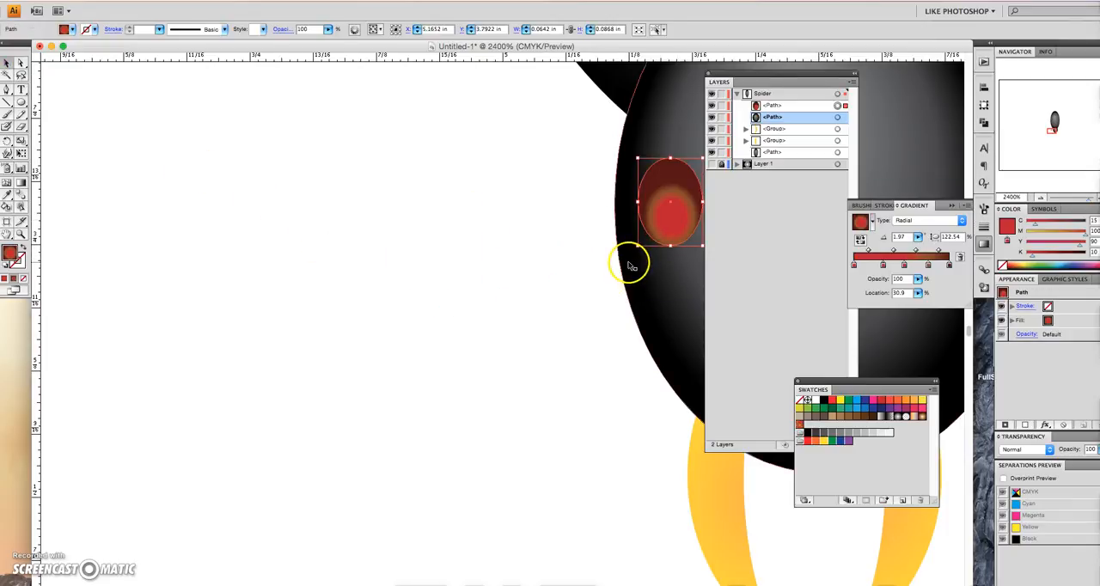
pyautogui.hscroll(5, 609, 258)
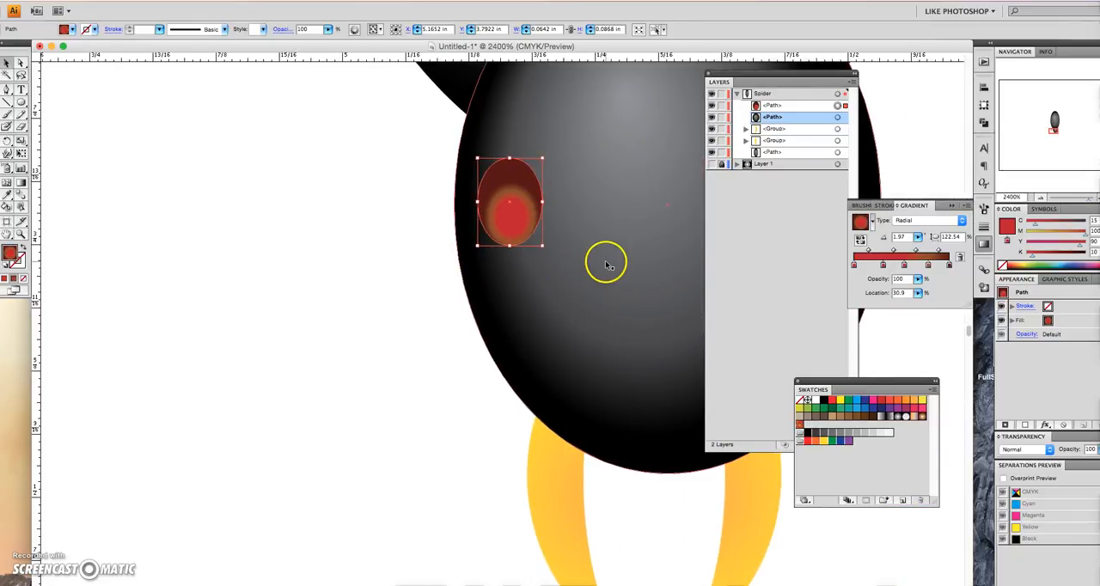
pyautogui.hscroll(7, 607, 265)
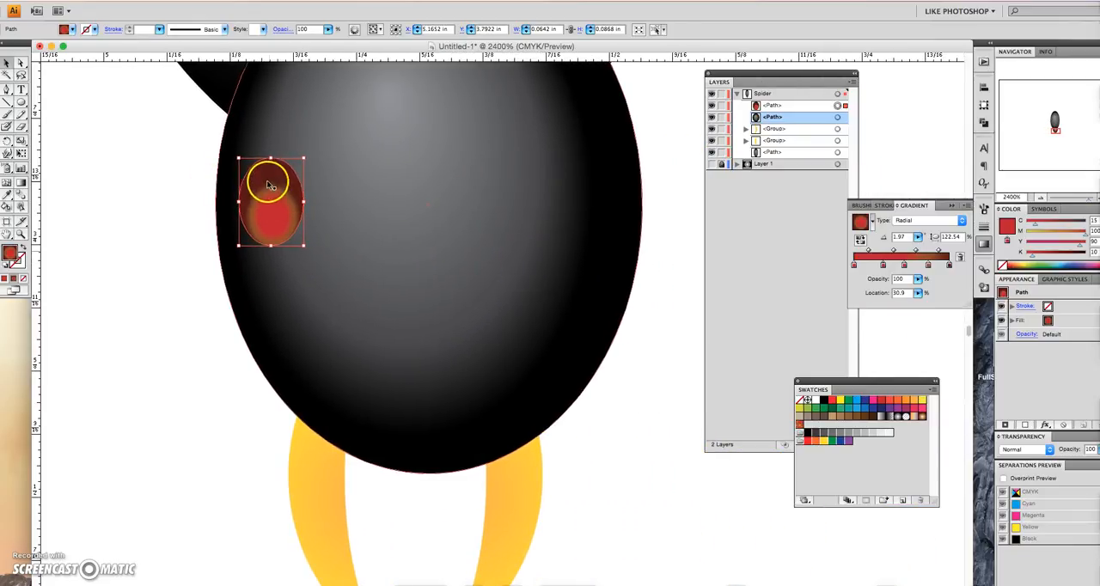
pyautogui.hscroll(2, 268, 185)
pyautogui.click(267, 184)
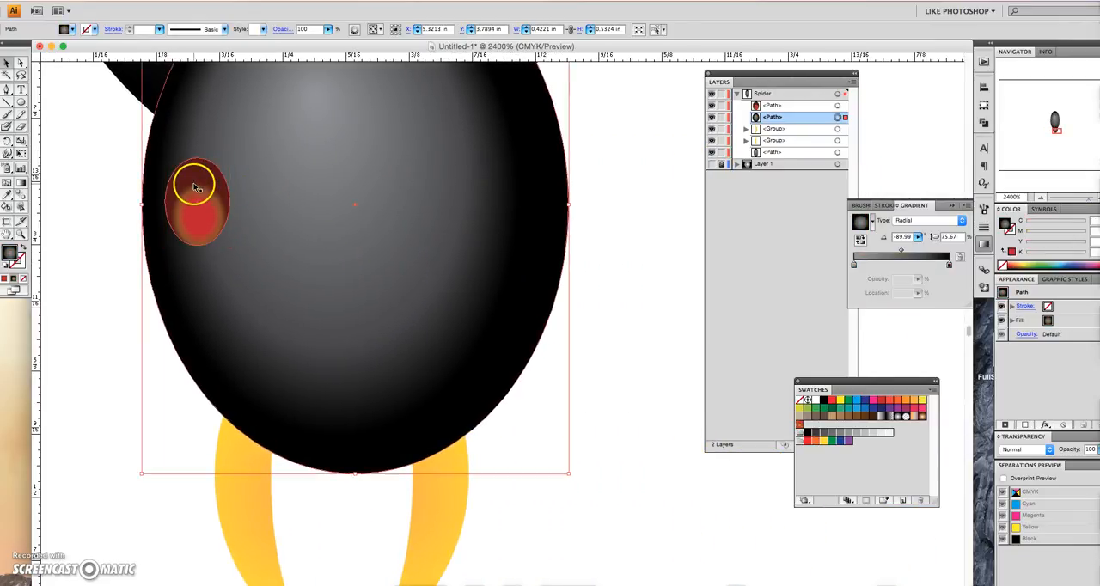
# - Duplicate the eye into four large eyes, an outer pair and a lower inner pair, arranged symmetrically across the head
pyautogui.moveTo(200, 185); pyautogui.dragTo(495, 213)
pyautogui.click(247, 213)
pyautogui.click(401, 262)
pyautogui.moveTo(401, 263); pyautogui.dragTo(395, 259)
pyautogui.click(329, 322)
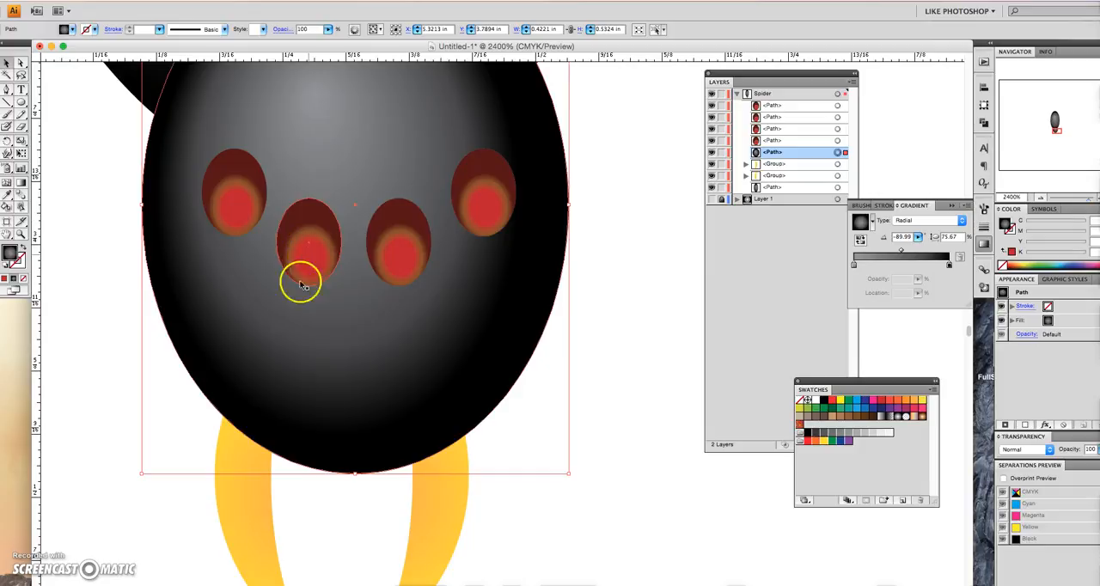
# - Add four smaller eye copies of about 0.04 by 0.04 in, one pair below and one pair above the large eyes, and deselect
pyautogui.click(315, 257)
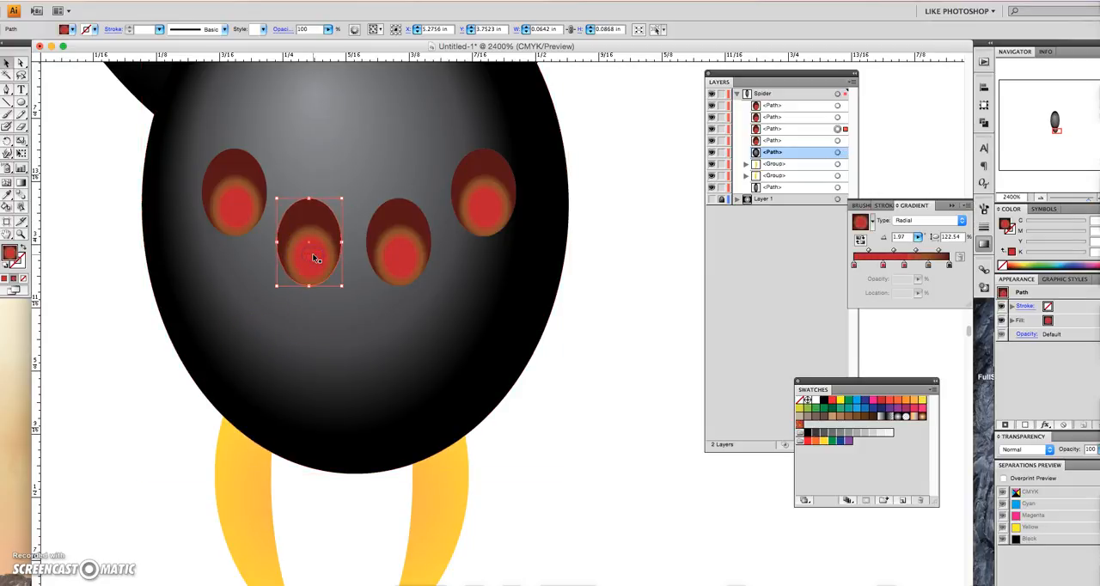
pyautogui.moveTo(316, 257); pyautogui.dragTo(293, 276)
pyautogui.moveTo(288, 275); pyautogui.dragTo(265, 117)
pyautogui.click(376, 342)
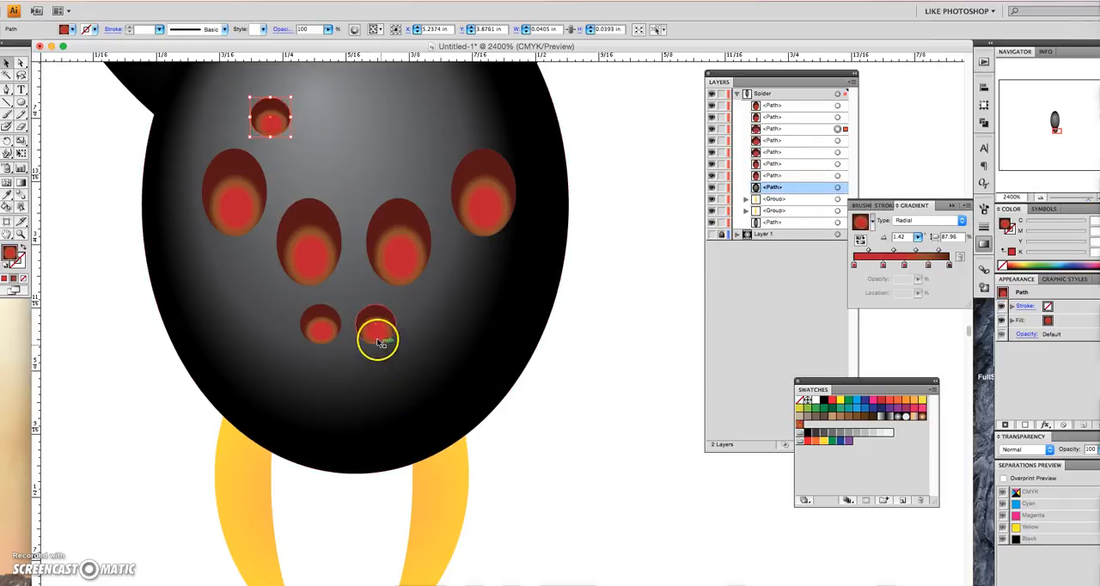
pyautogui.moveTo(375, 329); pyautogui.dragTo(424, 127)
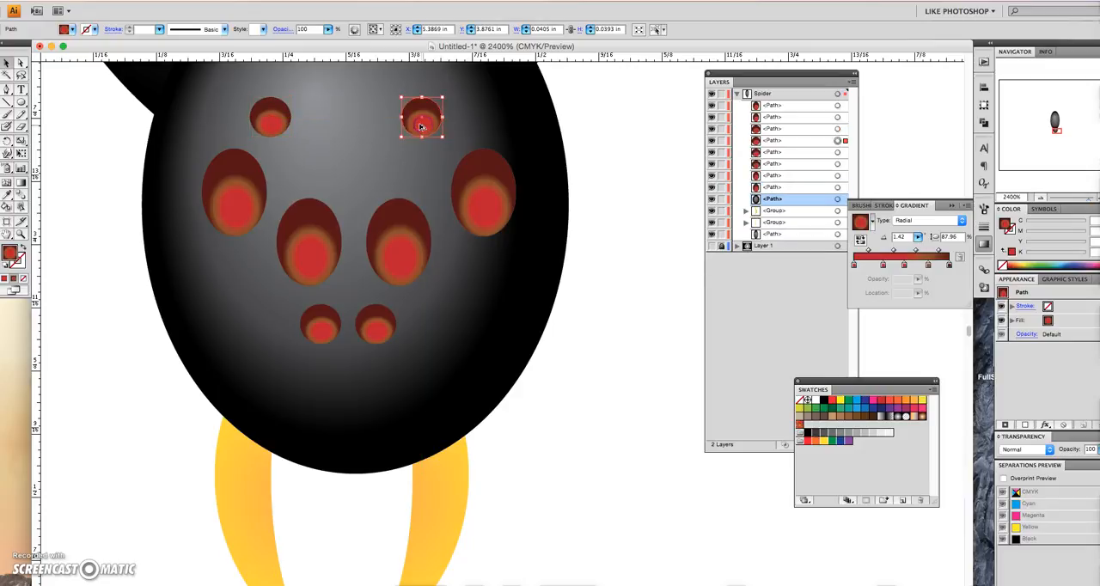
pyautogui.click(340, 173)
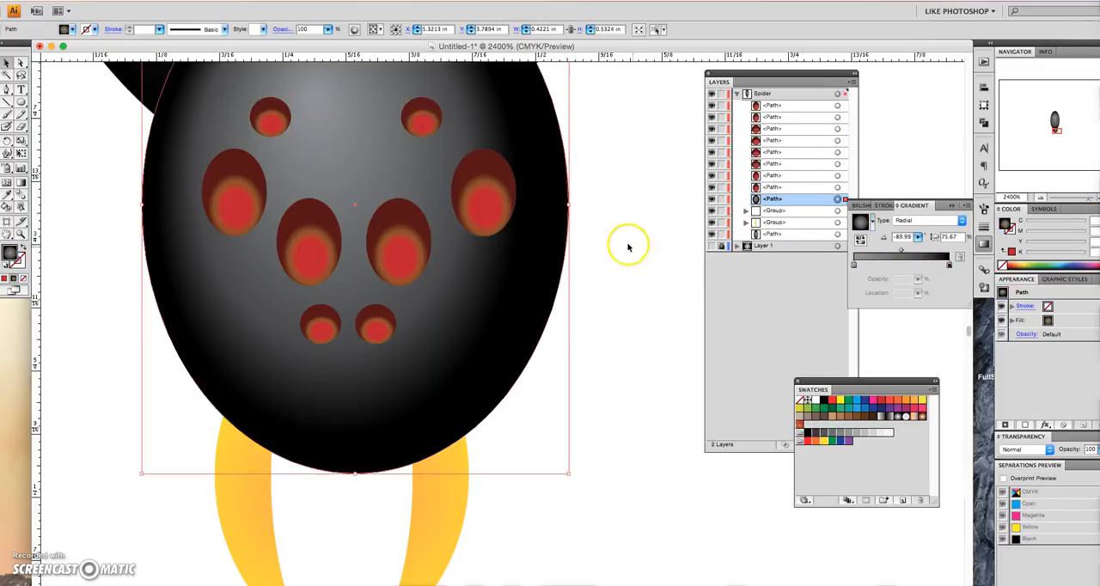
pyautogui.click(625, 258)
# - Give the four large eyes a black 0.5 pt stroke
pyautogui.scroll(1, 622, 276)
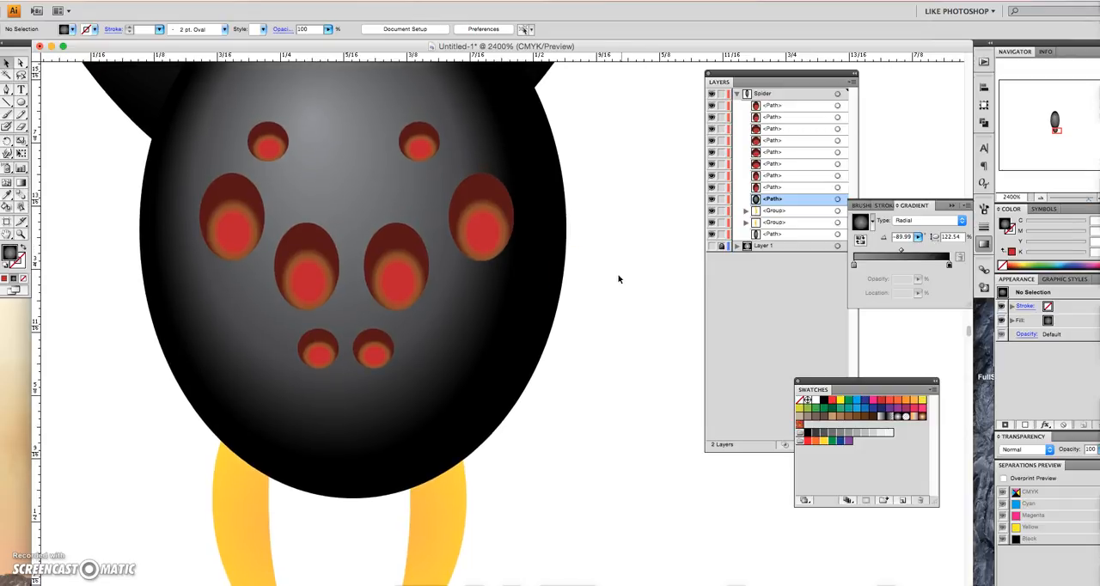
pyautogui.click(470, 207)
pyautogui.click(469, 208)
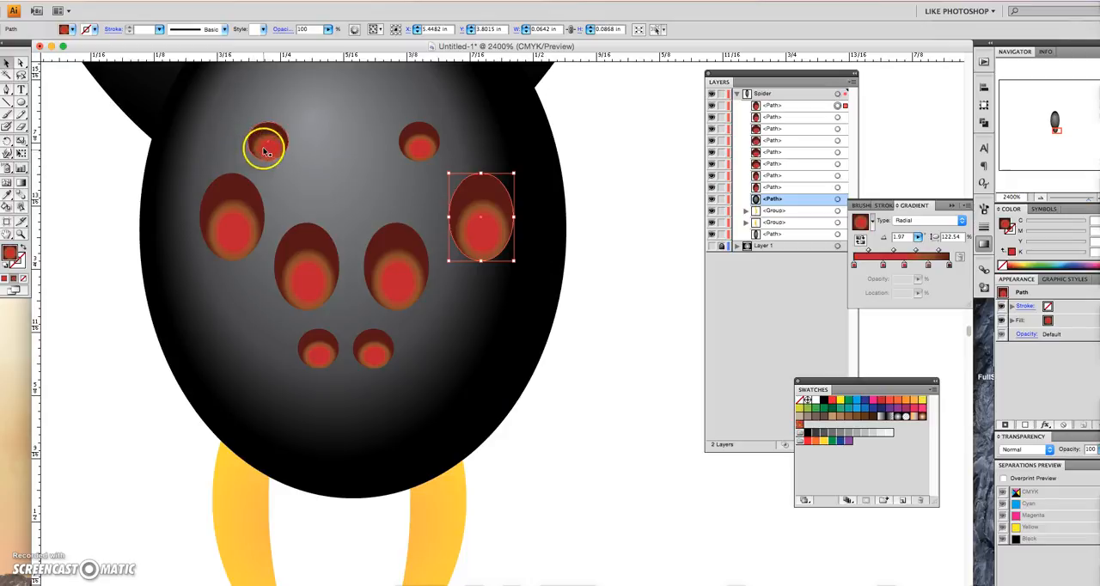
pyautogui.keyDown('shift'); pyautogui.click(238, 222); pyautogui.keyUp('shift')
pyautogui.keyDown('shift'); pyautogui.click(295, 270); pyautogui.keyUp('shift')
pyautogui.keyDown('shift'); pyautogui.click(398, 294); pyautogui.keyUp('shift')
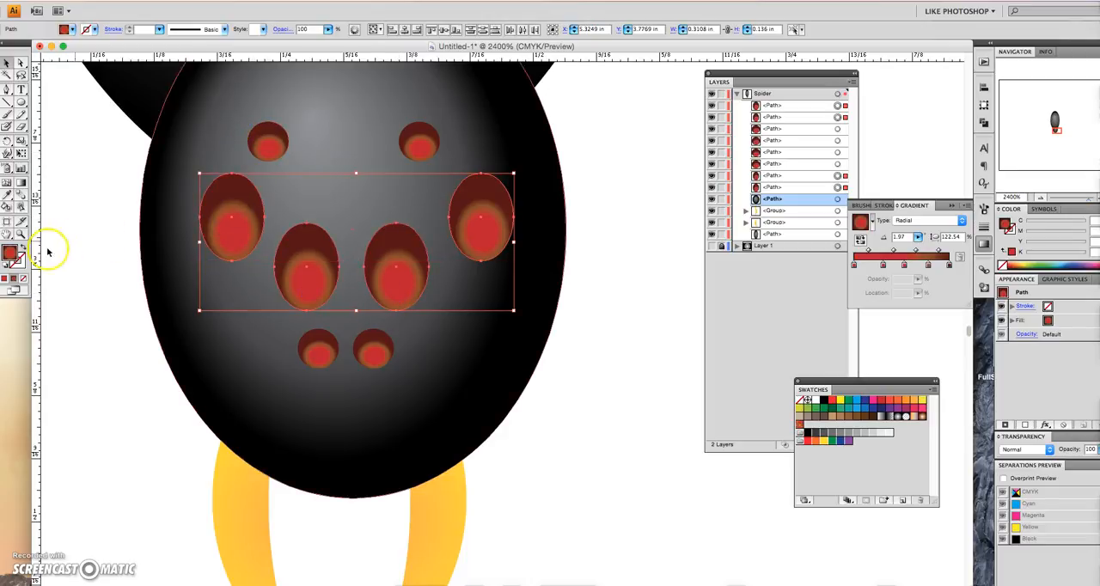
pyautogui.click(18, 264)
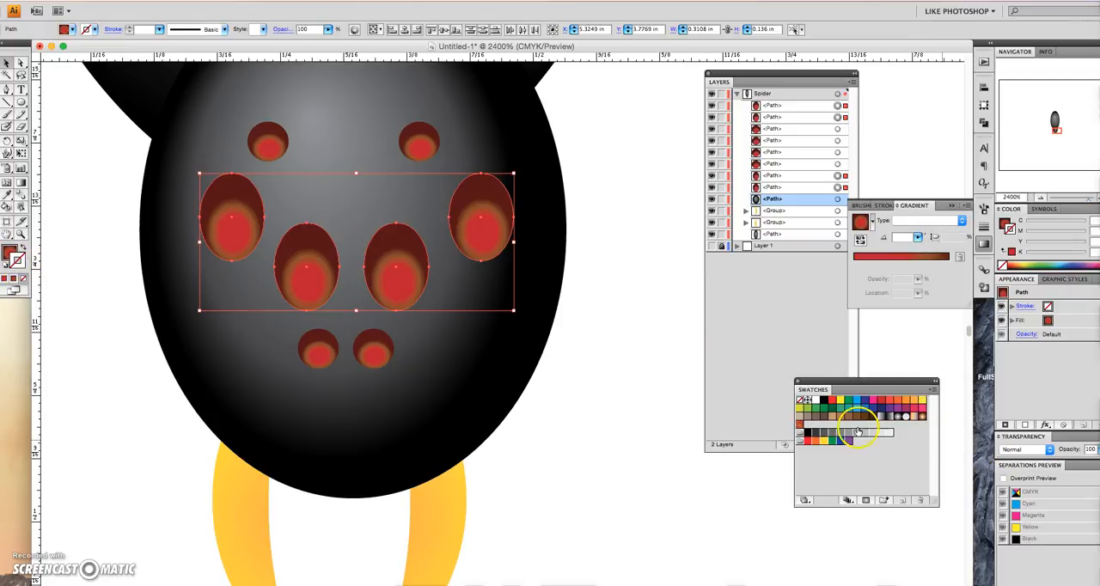
pyautogui.click(824, 401)
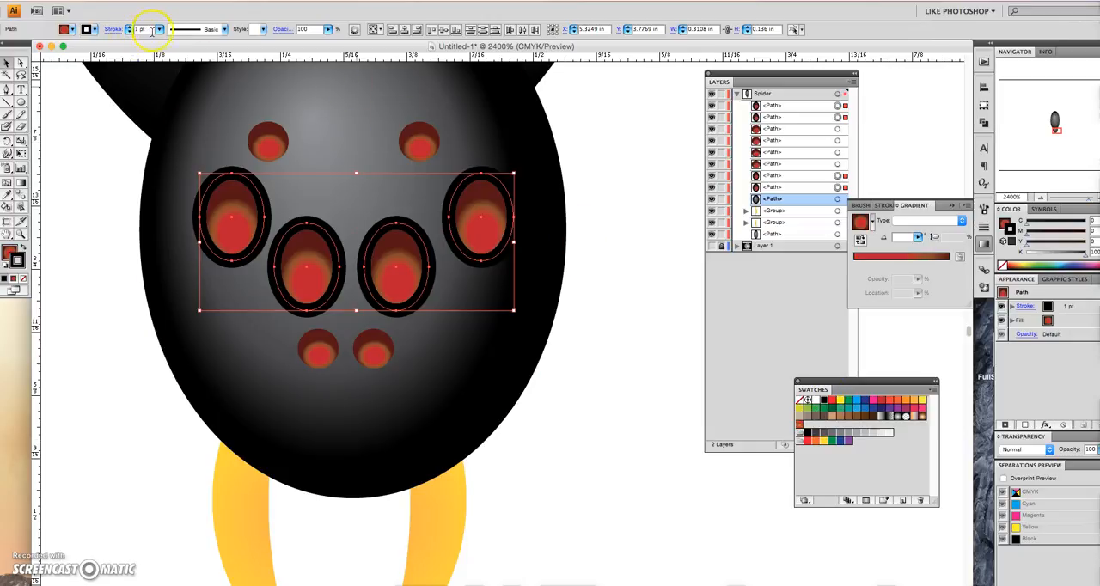
pyautogui.click(159, 29)
pyautogui.click(155, 10)
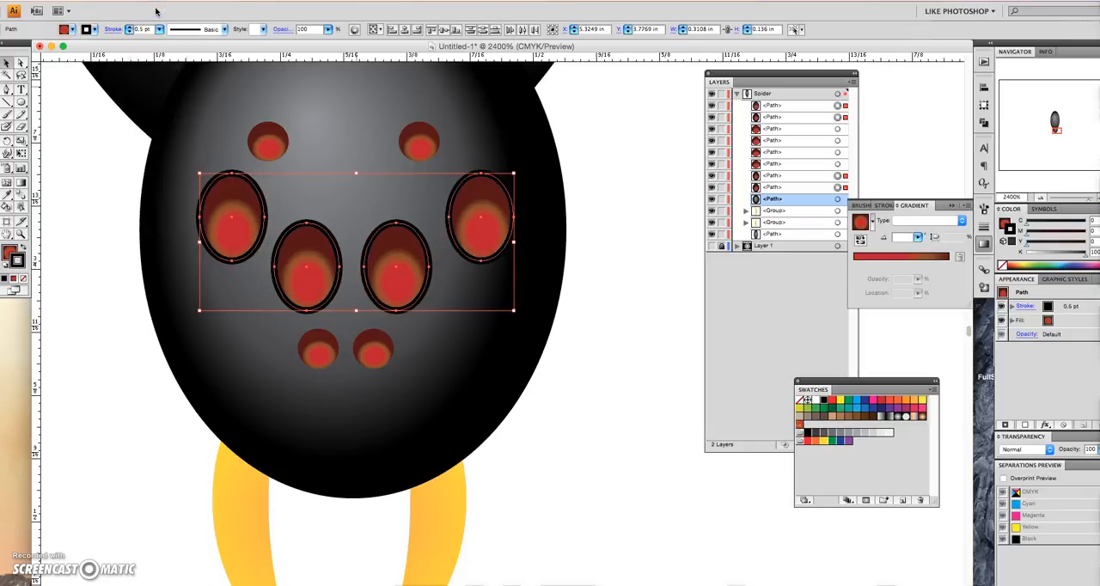
# - Try a 0.25 pt stroke on the four large eyes and return the weight to 0.5 pt
pyautogui.click(159, 29)
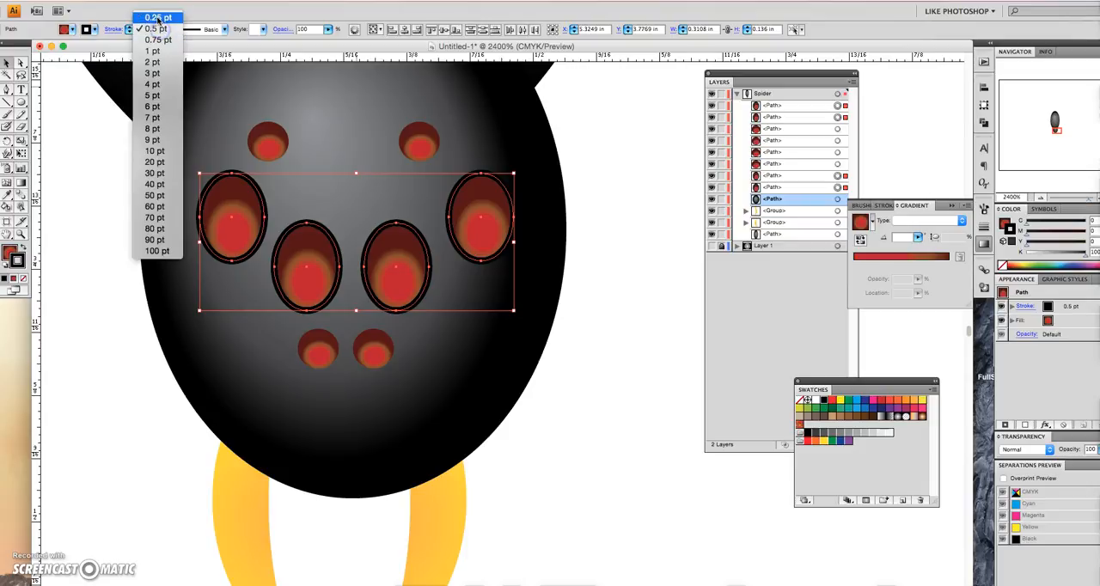
pyautogui.click(147, 19)
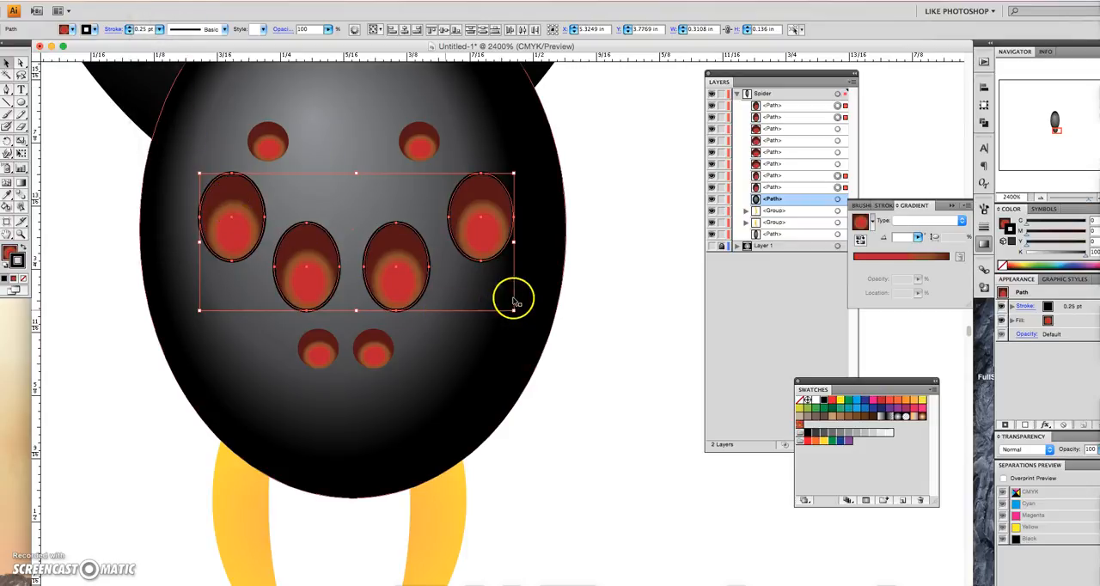
pyautogui.click(159, 29)
pyautogui.click(157, 41)
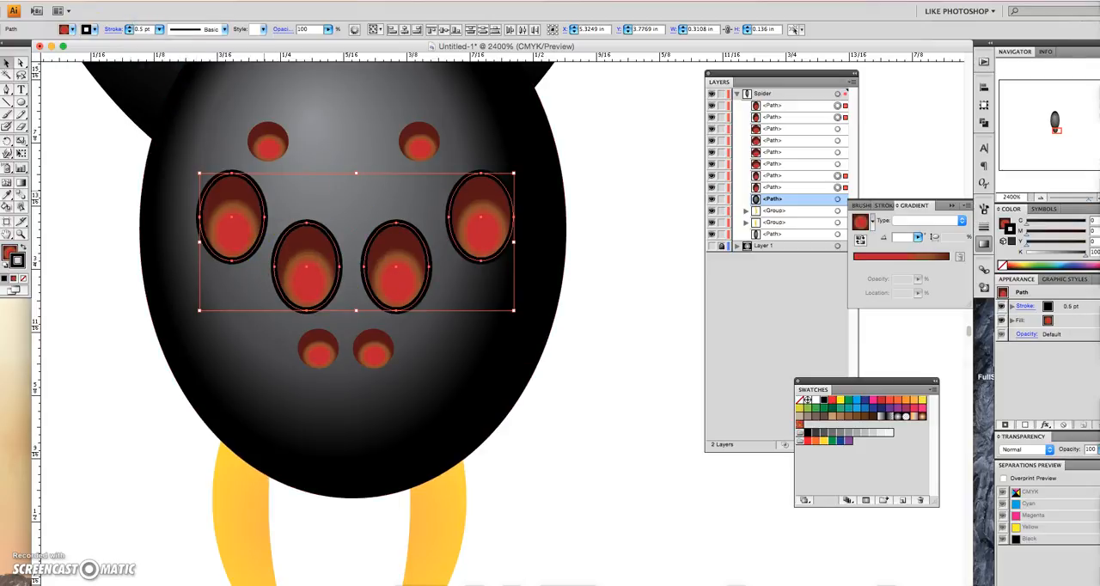
# - Expand only the strokes of the four large eyes into outline shapes, leaving the fills unexpanded, and deselect them
pyautogui.click(140, 1)
pyautogui.click(183, 111)
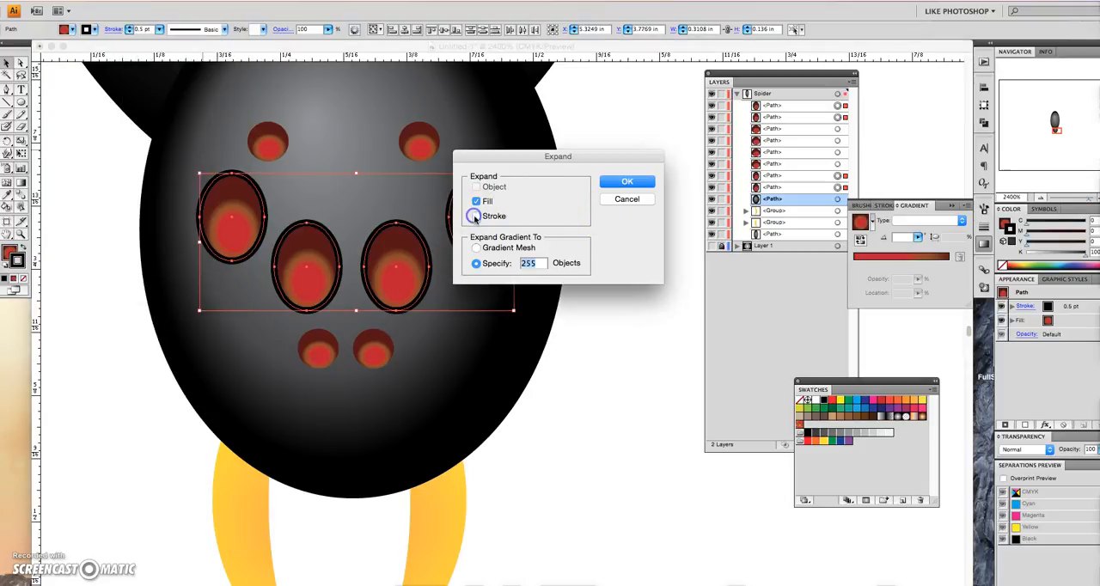
pyautogui.click(628, 182)
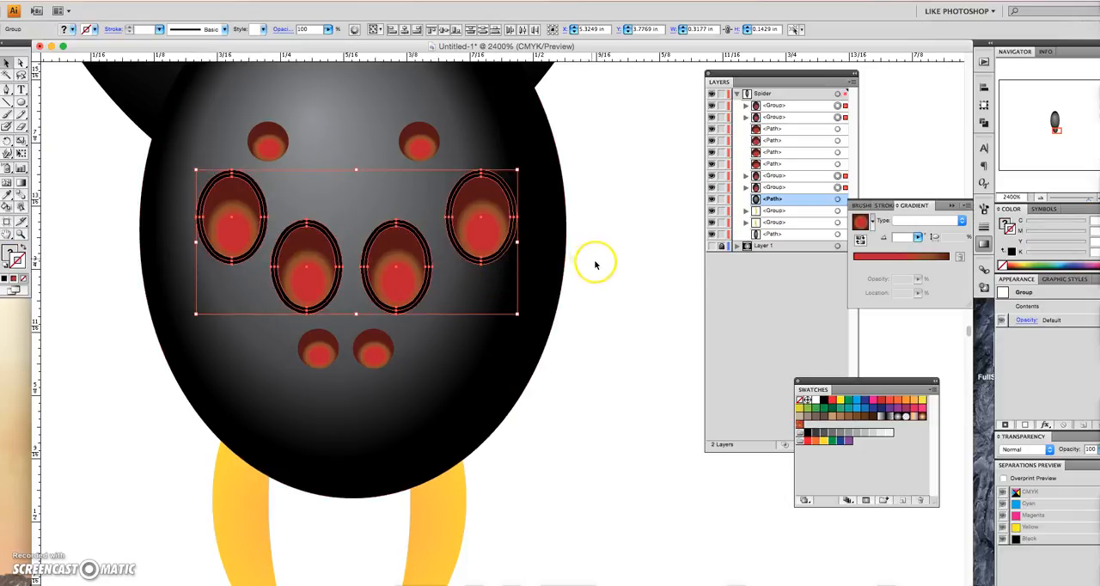
pyautogui.click(133, 260)
pyautogui.click(201, 230)
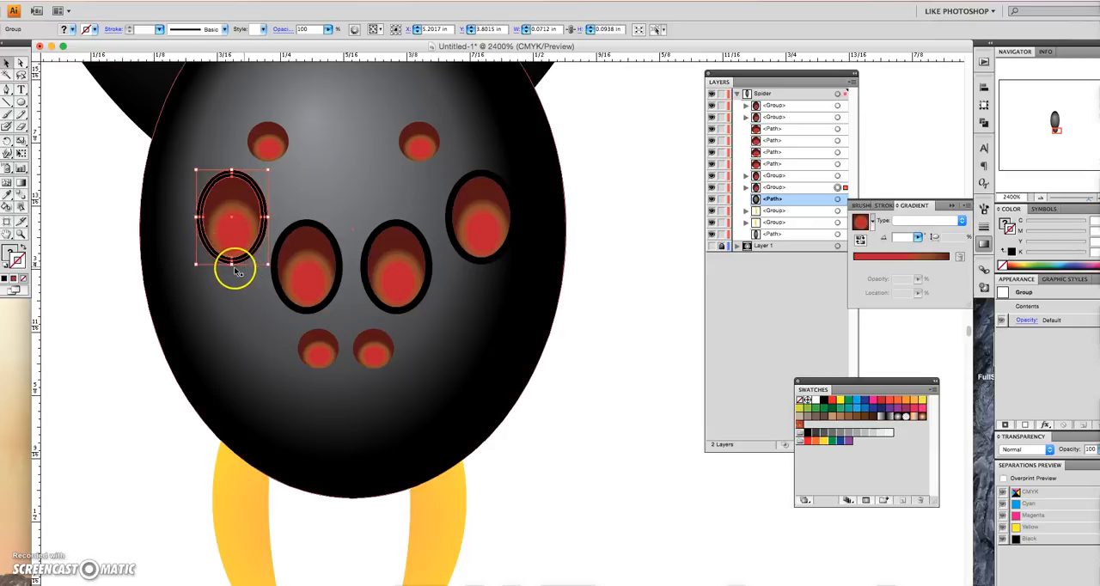
pyautogui.click(111, 164)
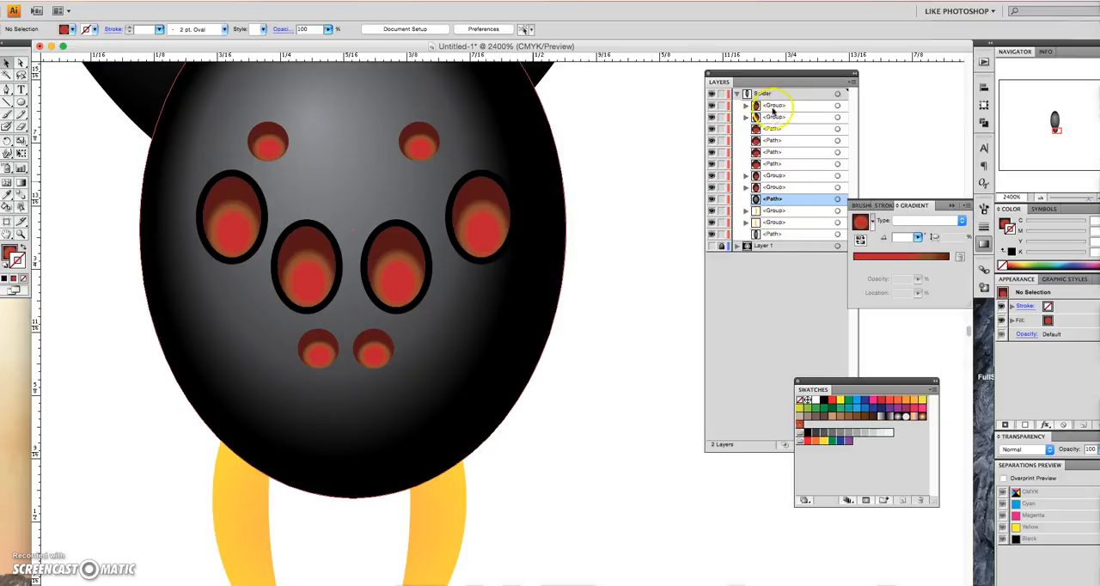
# - Open the four large-eye groups in the Spider layer and select the black outline compound path in each one
pyautogui.click(746, 105)
pyautogui.click(789, 117)
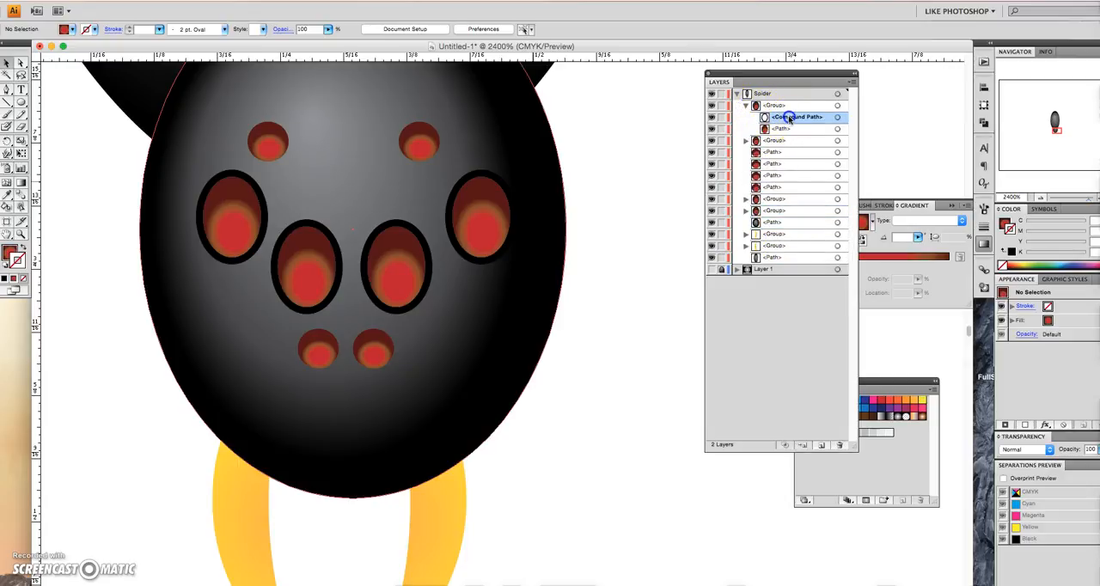
pyautogui.click(845, 118)
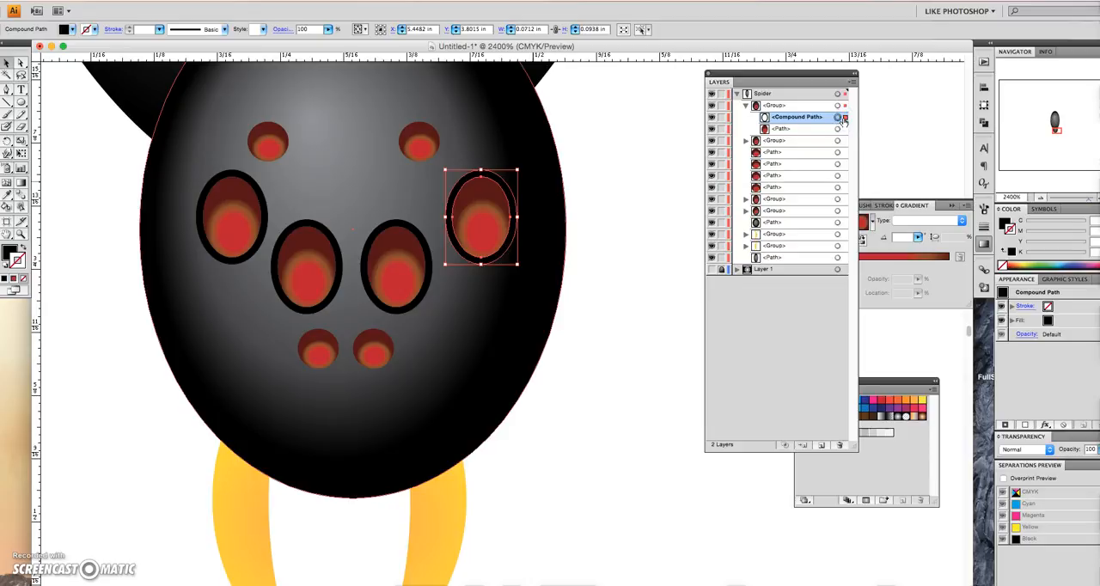
pyautogui.click(746, 141)
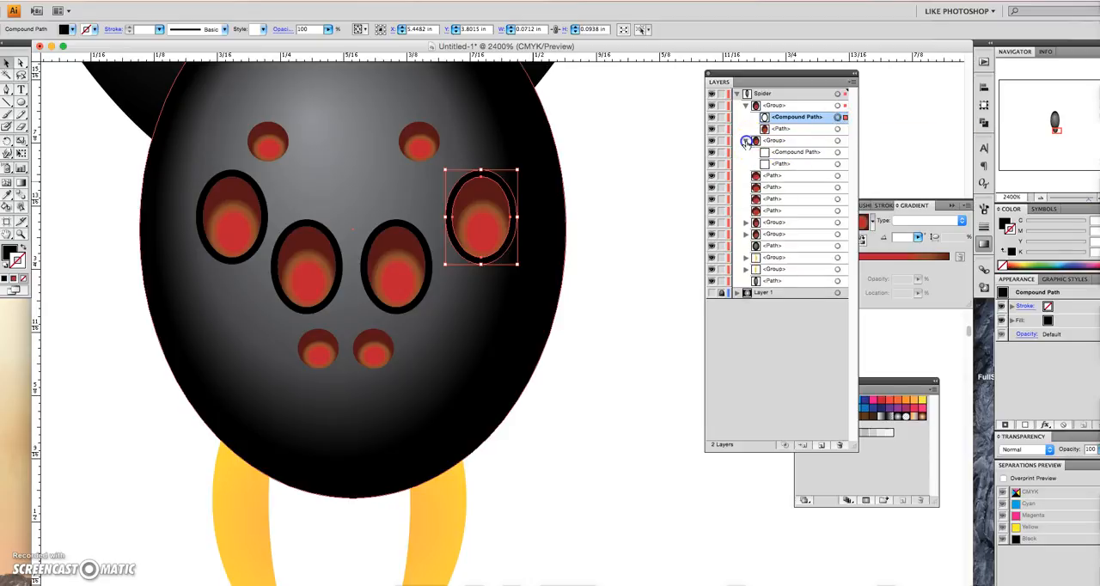
pyautogui.click(840, 153)
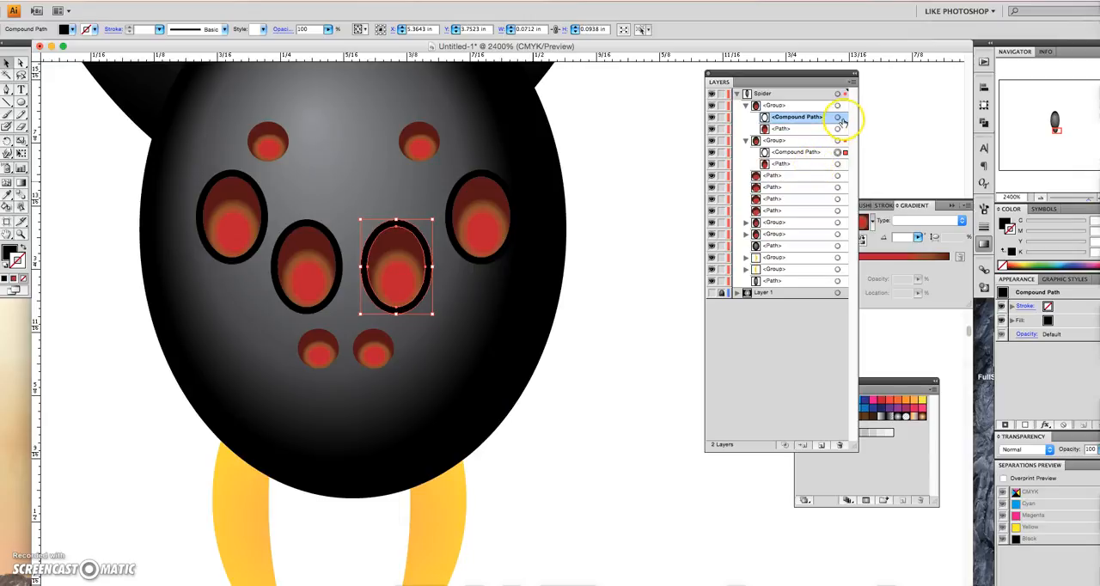
pyautogui.keyDown('shift'); pyautogui.click(844, 118); pyautogui.keyUp('shift')
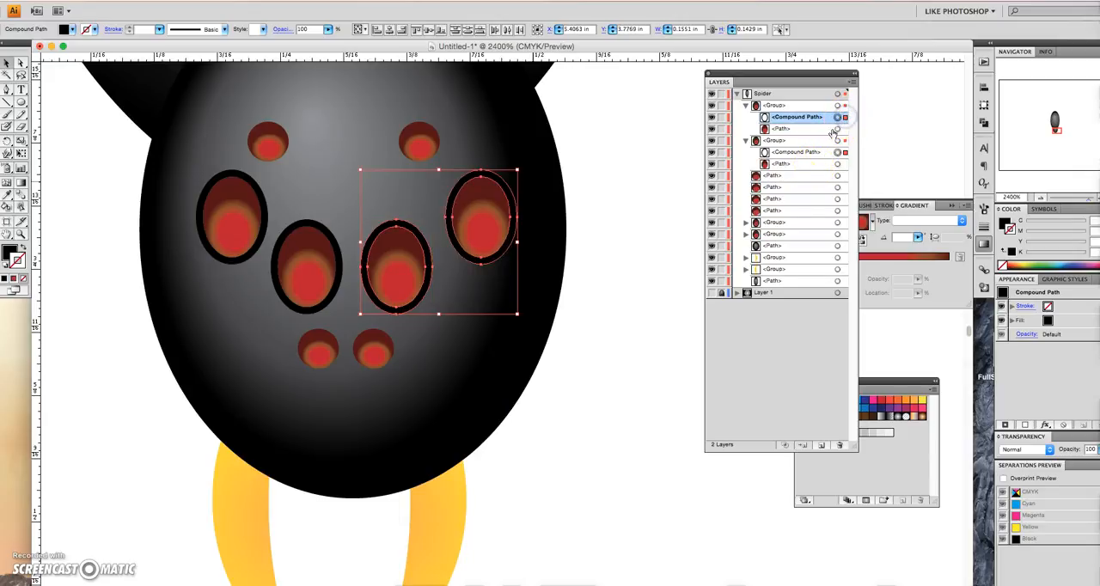
pyautogui.click(745, 223)
pyautogui.click(745, 257)
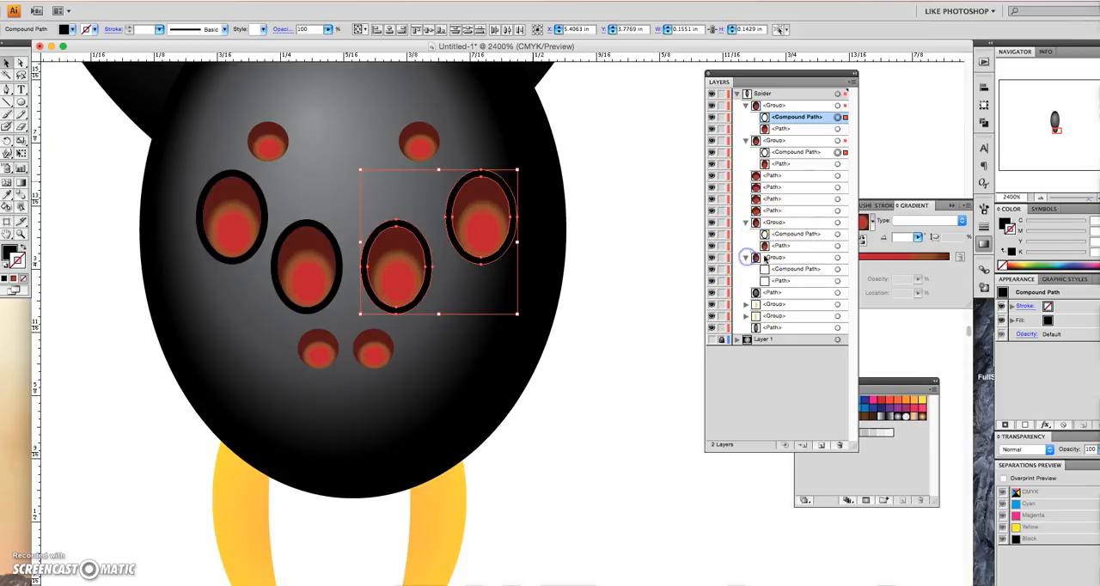
pyautogui.keyDown('shift'); pyautogui.click(838, 234); pyautogui.keyUp('shift')
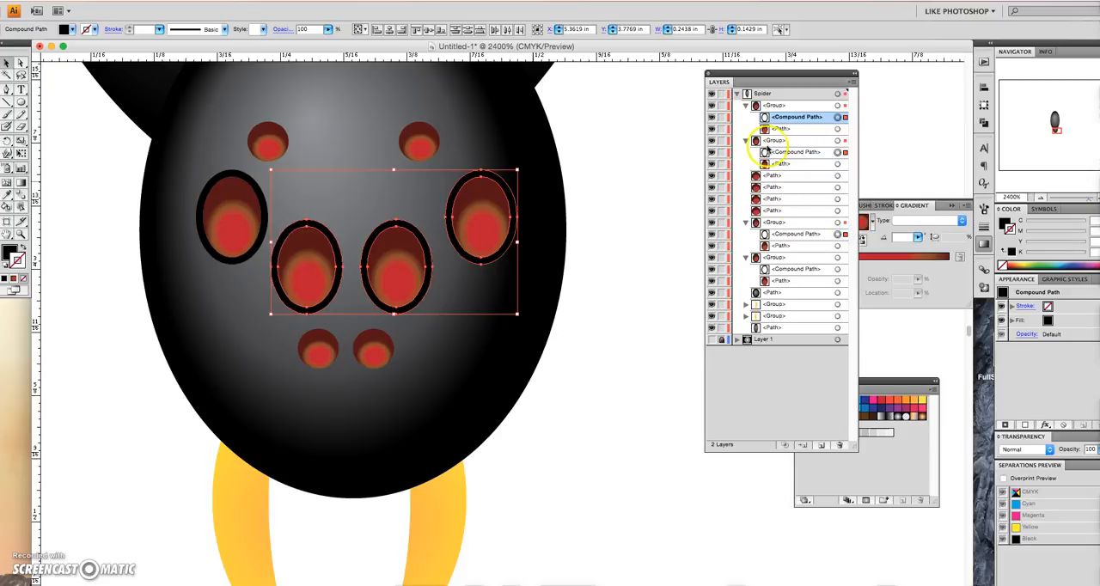
pyautogui.keyDown('shift'); pyautogui.click(837, 269); pyautogui.keyUp('shift')
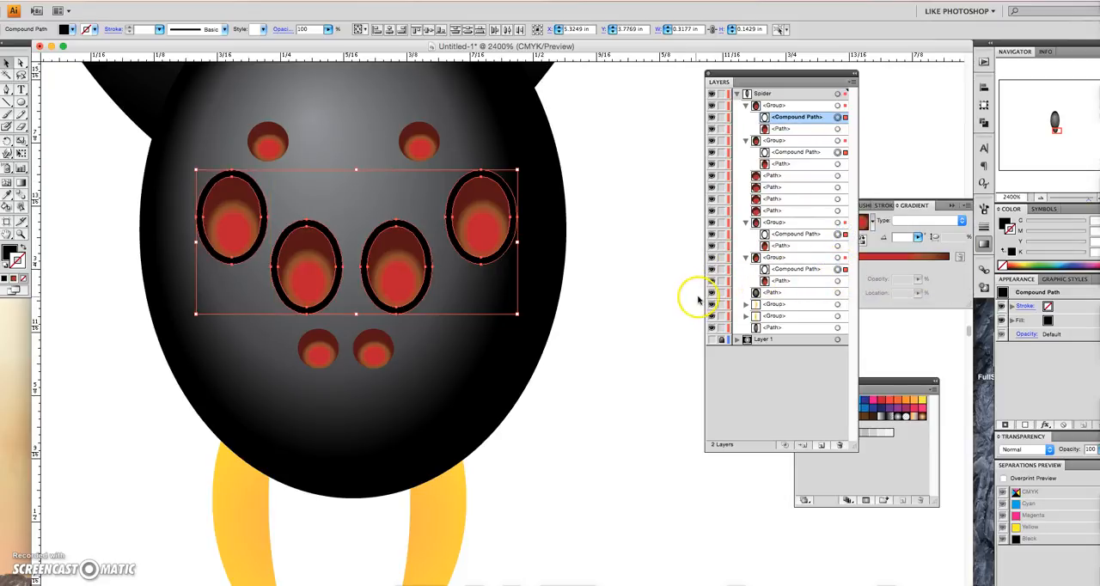
# - Fill the outline compound paths of the four large eyes with the red radial gradient and show its settings
pyautogui.click(8, 251)
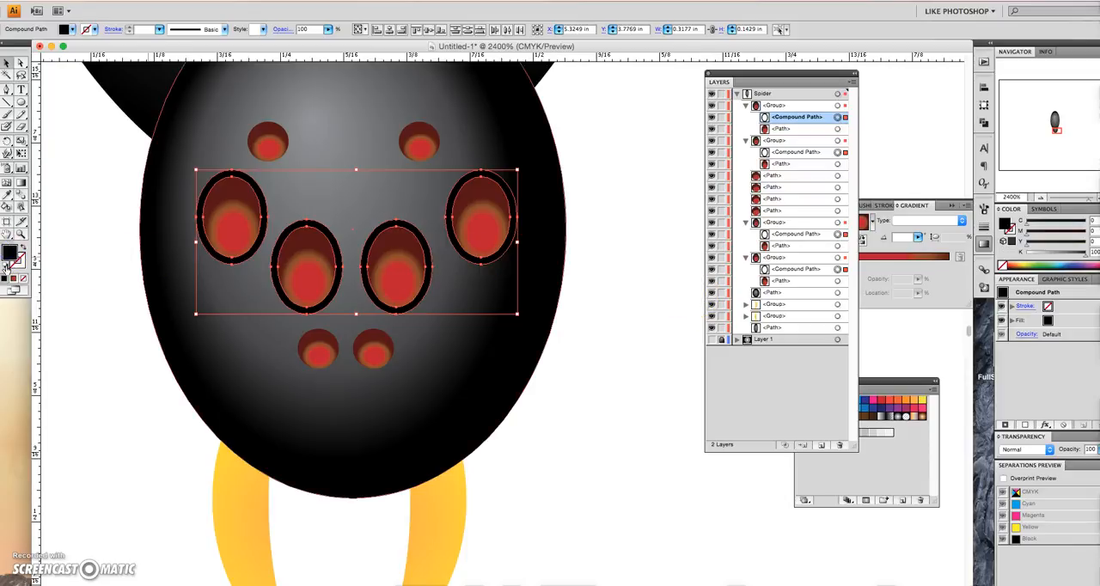
pyautogui.click(14, 280)
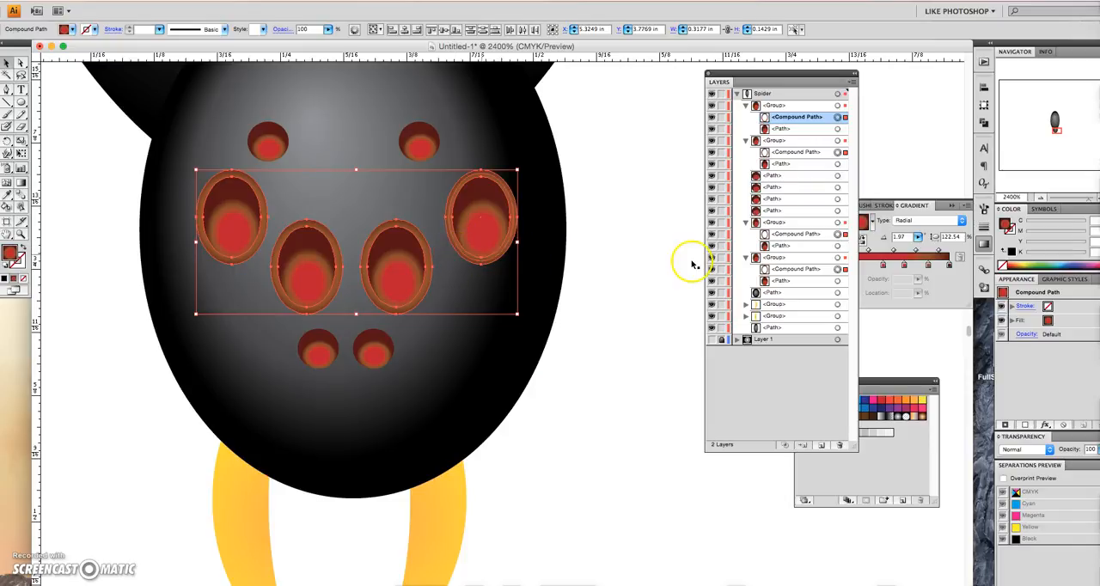
pyautogui.click(917, 306)
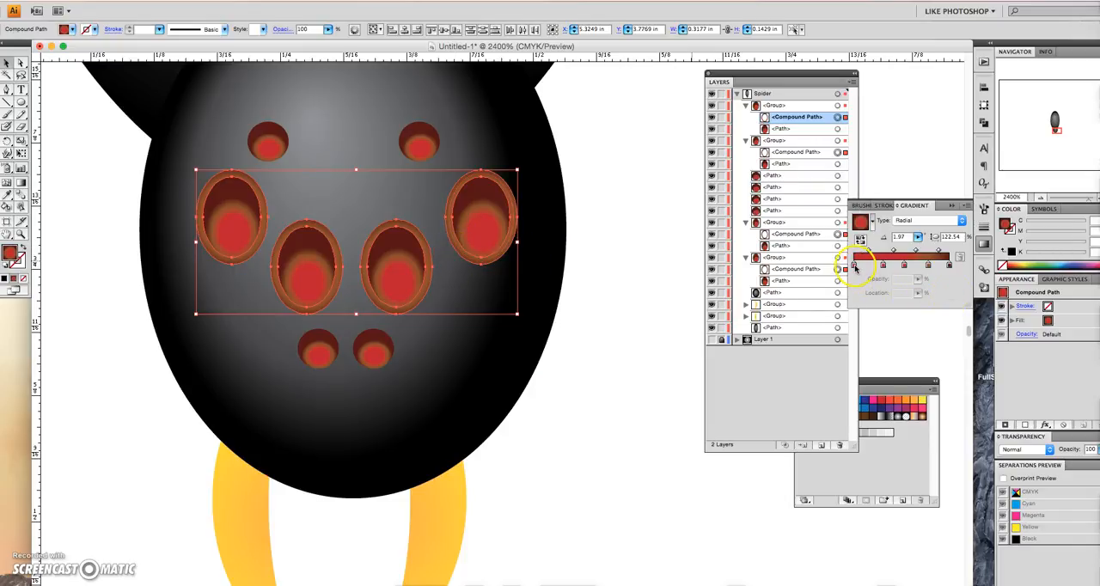
# - Remove the extra red stop from the rim gradient and set the first red stop at 0% location
pyautogui.moveTo(855, 267); pyautogui.dragTo(883, 267)
pyautogui.click(876, 265)
pyautogui.moveTo(876, 267); pyautogui.dragTo(874, 286)
pyautogui.click(903, 268)
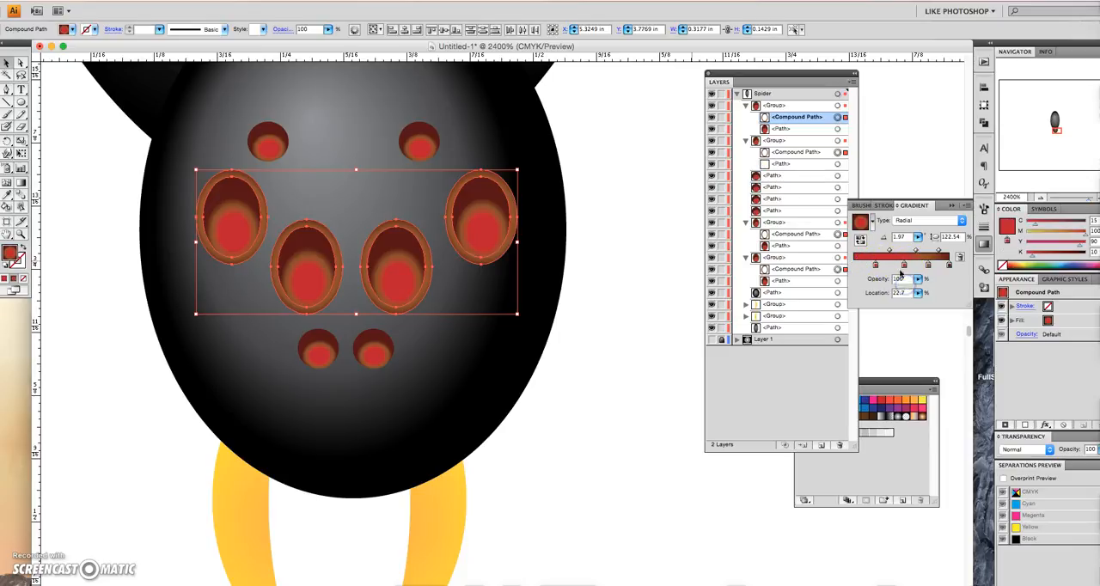
pyautogui.click(878, 286)
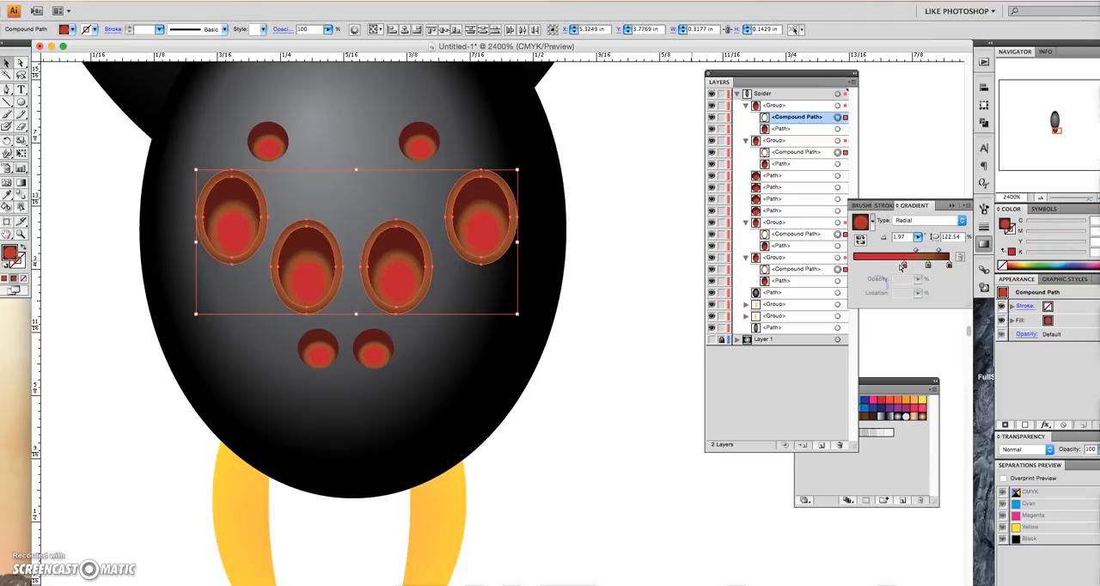
pyautogui.click(862, 264)
pyautogui.click(916, 264)
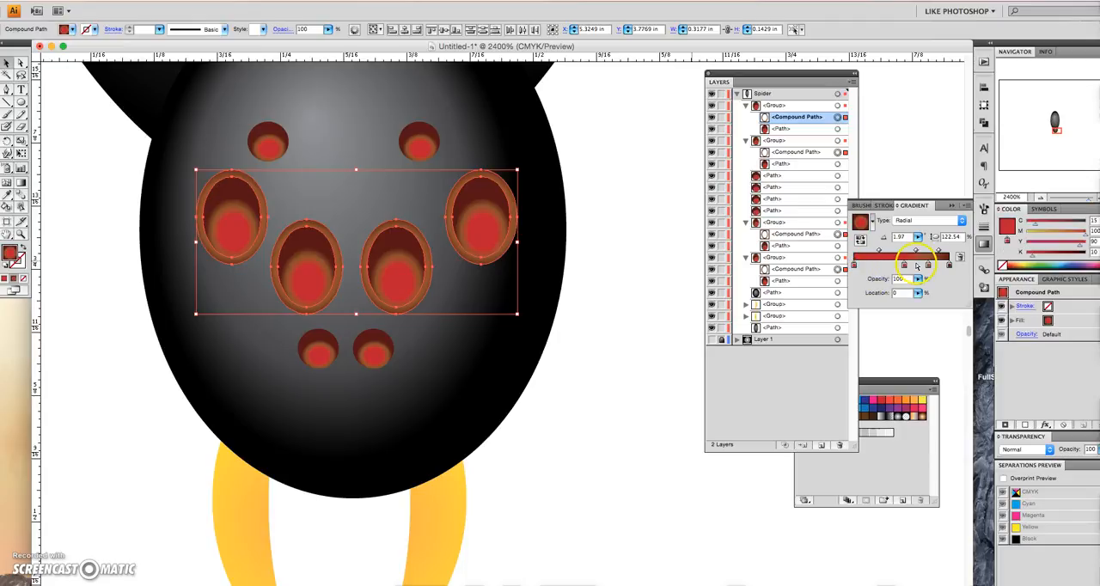
# - Reduce the rim gradient to red, orange-brown and dark red stops, with the second midpoint at 38.14%
pyautogui.click(928, 266)
pyautogui.moveTo(848, 268); pyautogui.dragTo(901, 251)
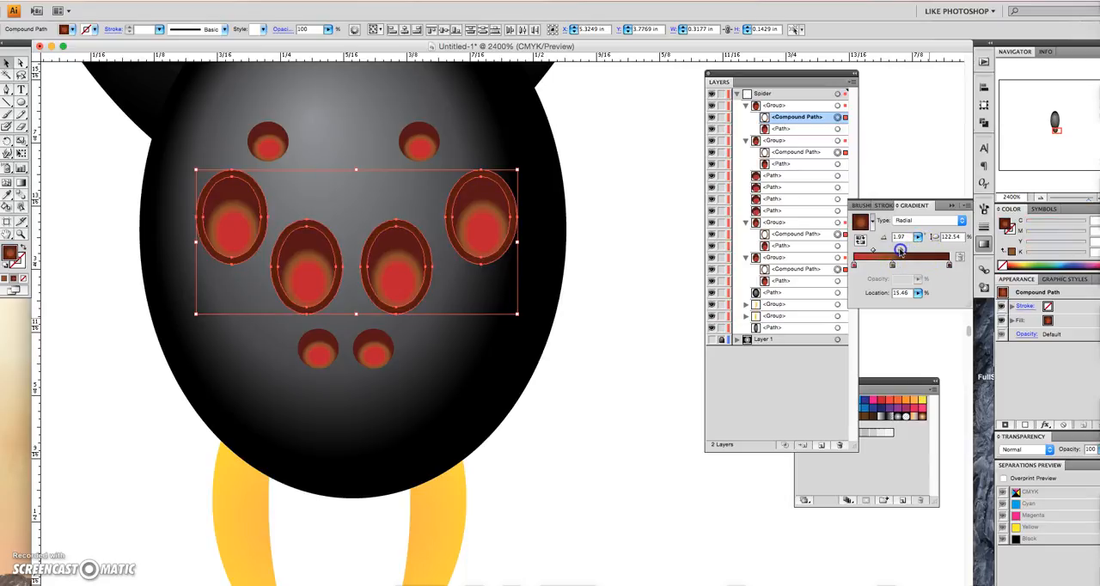
pyautogui.moveTo(915, 251); pyautogui.dragTo(914, 251)
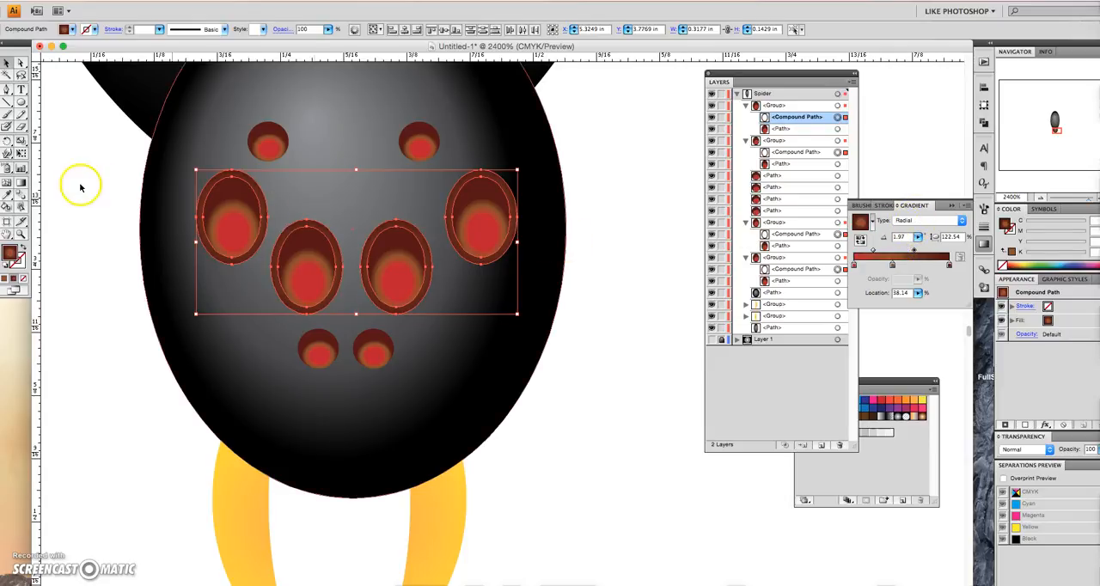
# - Remove the orange-brown stop from the rim gradient and shift the remaining midpoint toward the dark red end
pyautogui.click(18, 182)
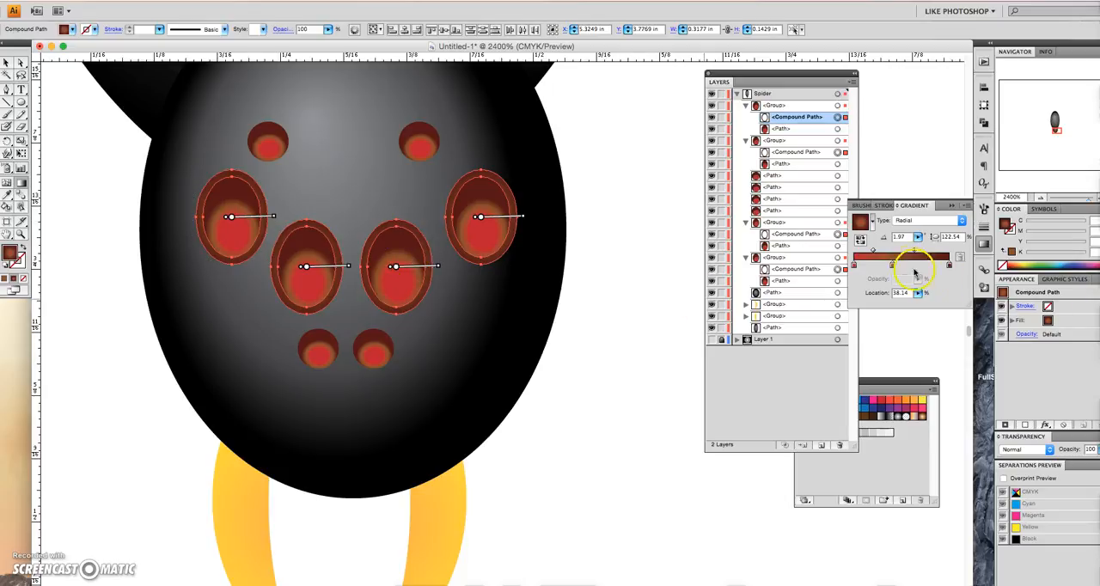
pyautogui.moveTo(892, 265); pyautogui.dragTo(886, 284)
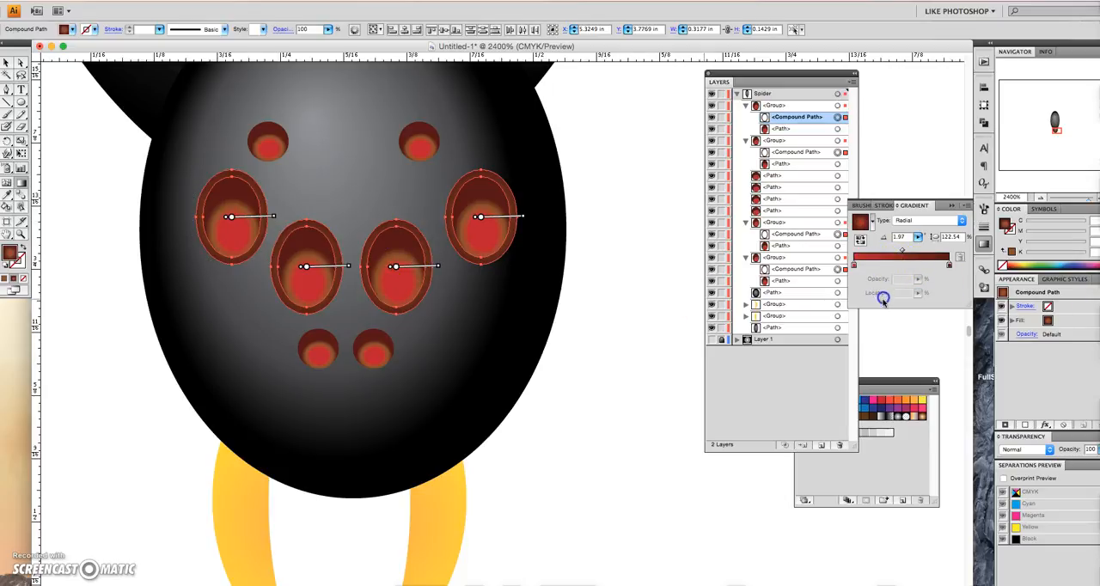
pyautogui.moveTo(902, 251); pyautogui.dragTo(942, 249)
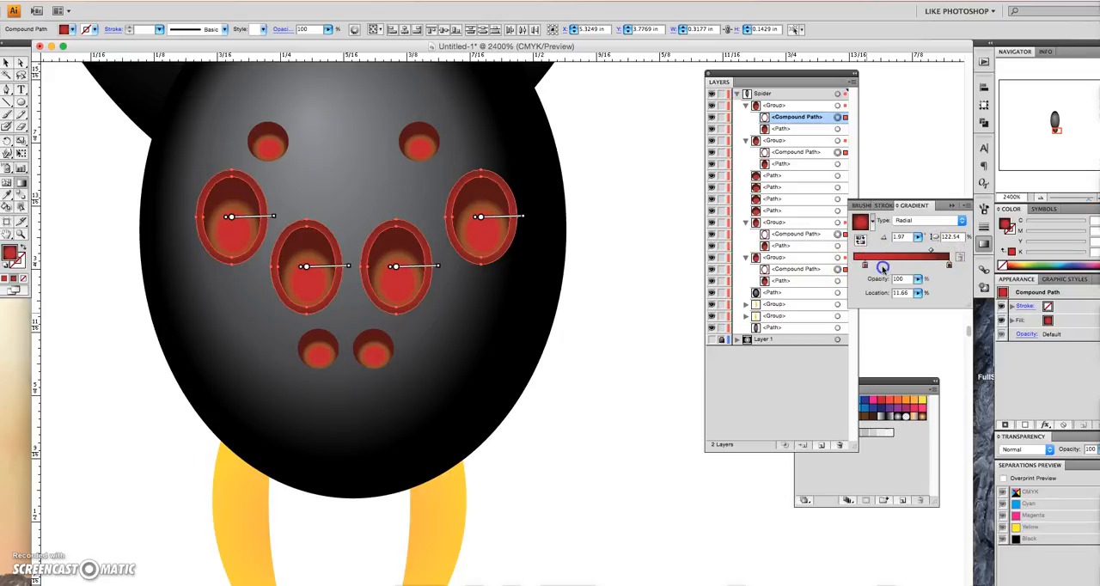
# - Place the rim gradient's red stop at the start and the dark red stop near halfway, with the midpoint at 41.77%
pyautogui.moveTo(930, 268); pyautogui.dragTo(934, 268)
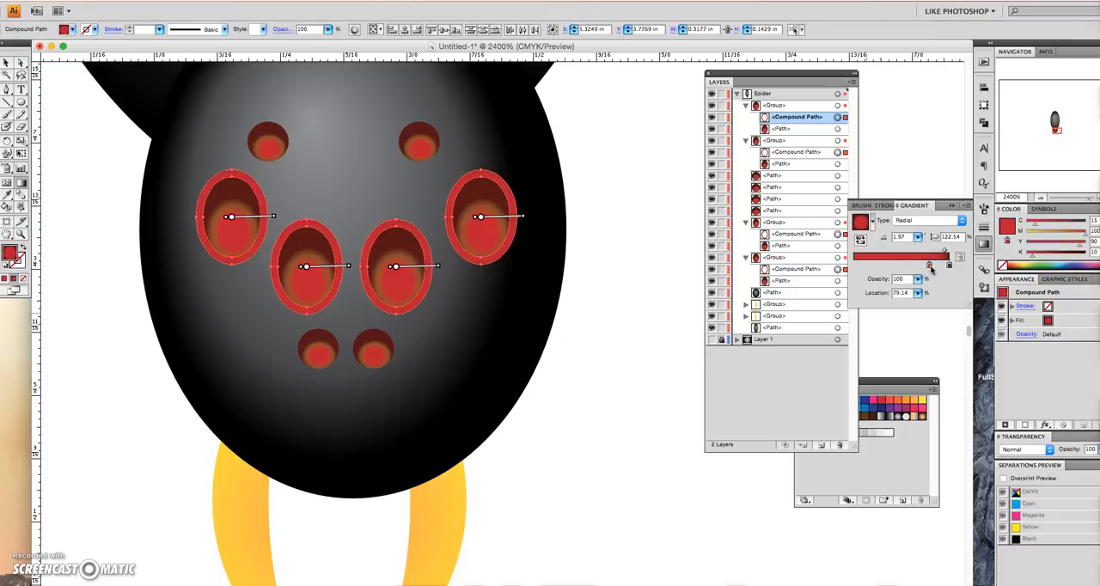
pyautogui.moveTo(852, 262); pyautogui.dragTo(851, 263)
pyautogui.moveTo(938, 266); pyautogui.dragTo(883, 267)
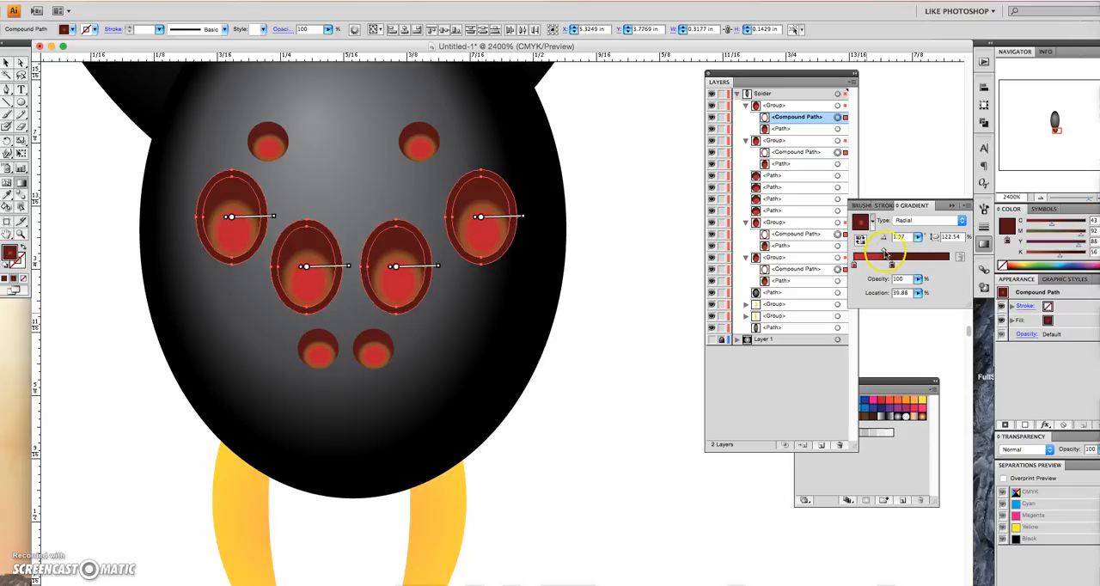
pyautogui.click(899, 278)
pyautogui.click(885, 249)
pyautogui.moveTo(878, 249); pyautogui.dragTo(875, 251)
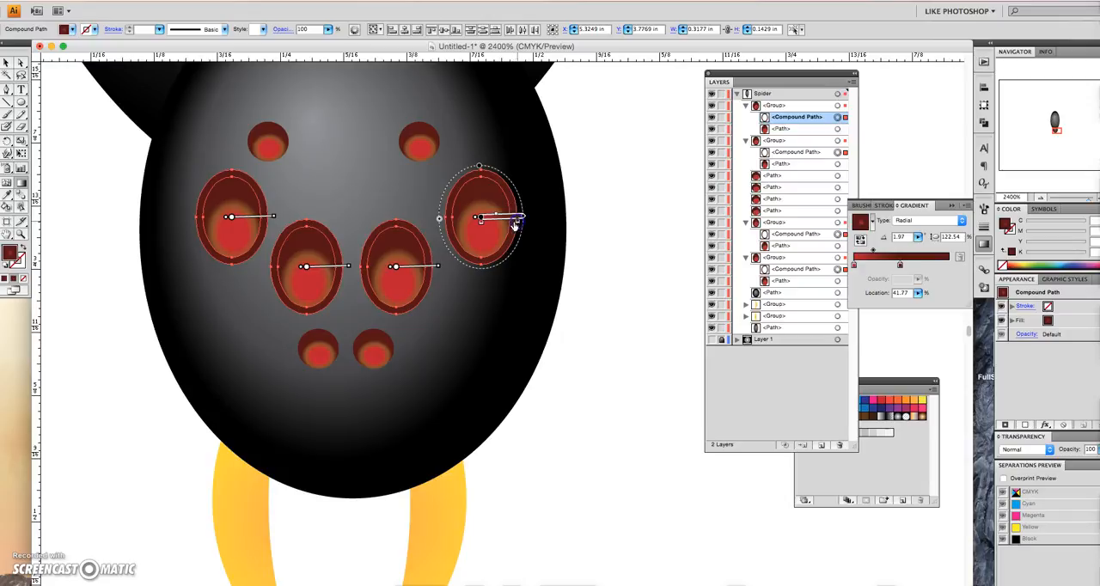
# - Adjust the gradient origins on the rims of the outer right eye and the two inner eyes
pyautogui.click(481, 223)
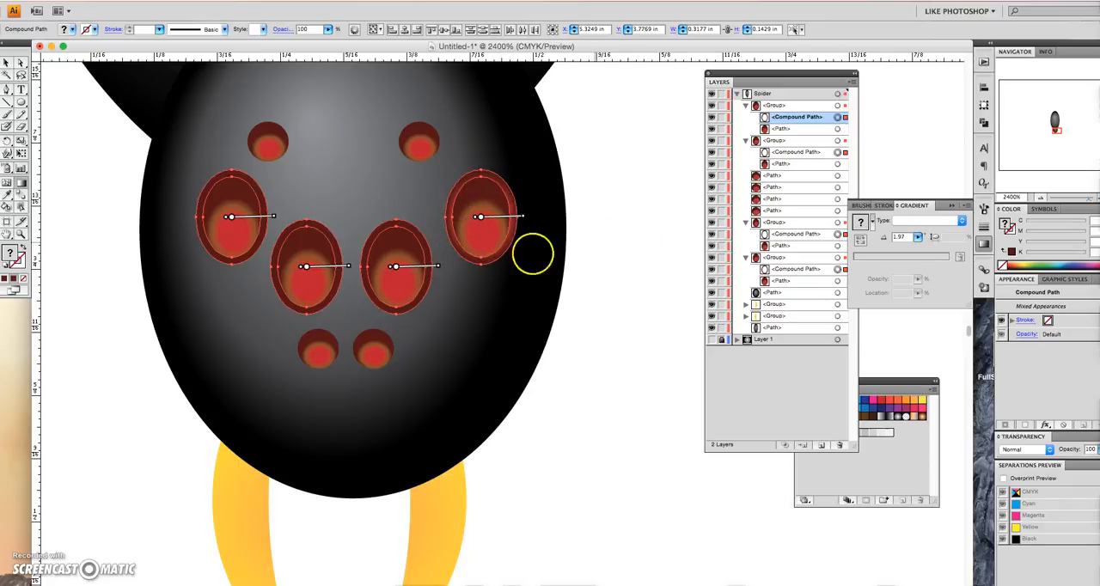
pyautogui.click(417, 272)
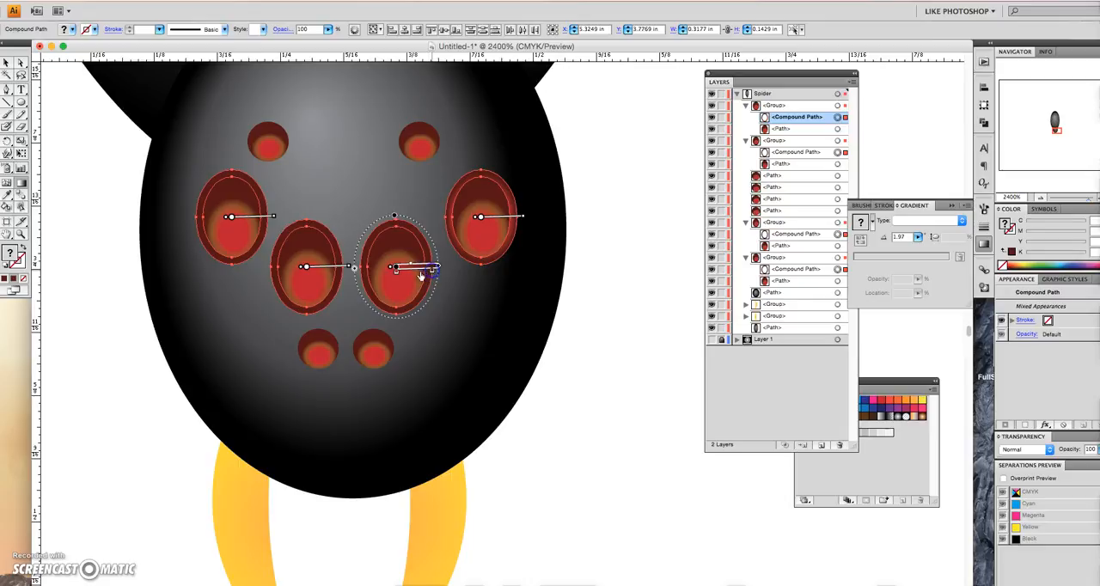
pyautogui.moveTo(396, 273); pyautogui.dragTo(404, 272)
pyautogui.click(327, 274)
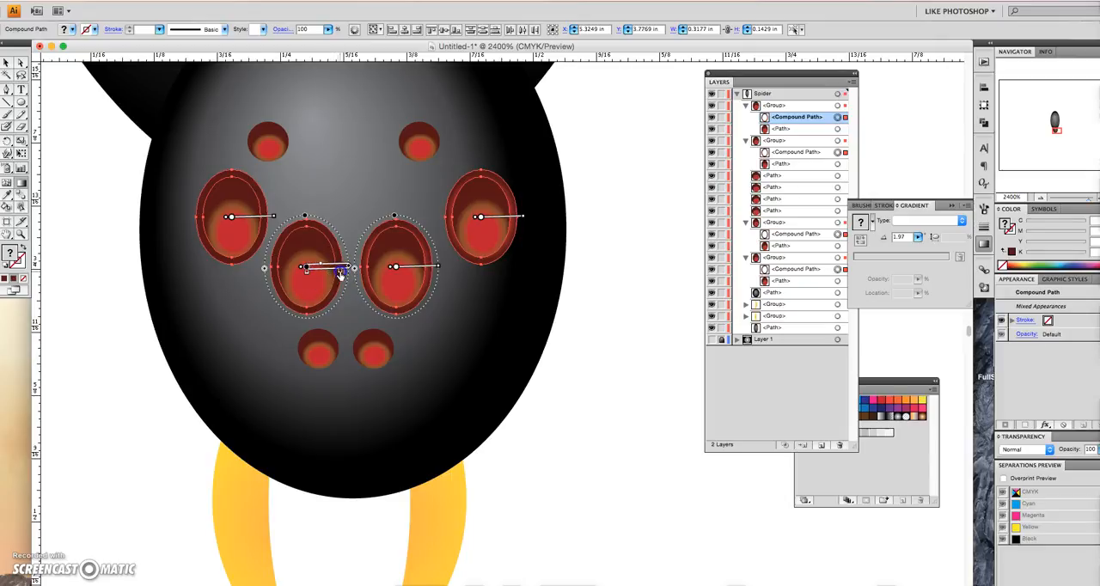
pyautogui.click(314, 273)
pyautogui.click(307, 266)
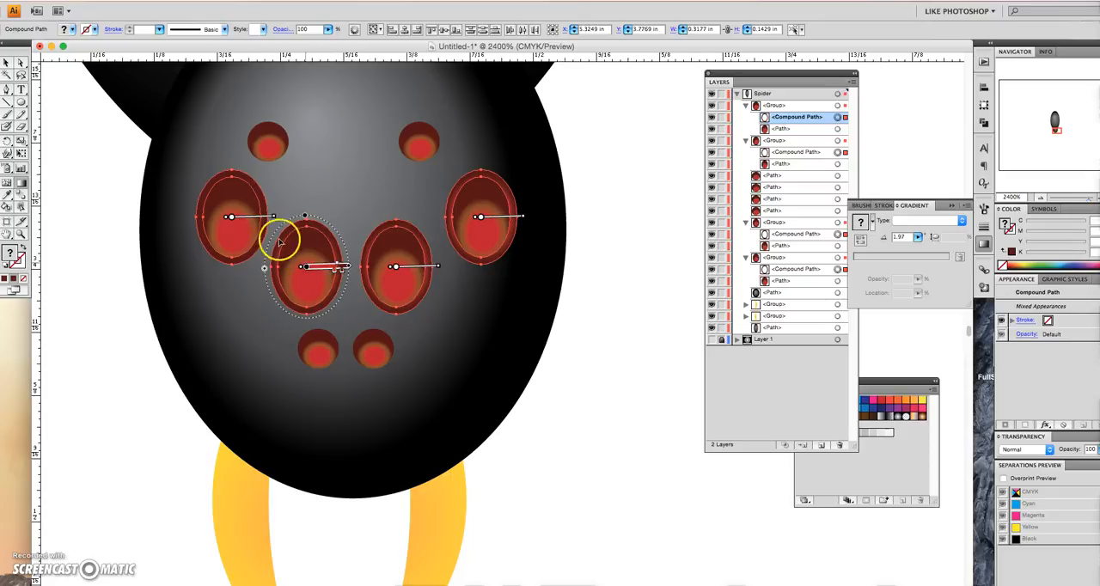
# - Shrink the gradient ellipse of the outer left eye's rim to fit closely around the rim's outline
pyautogui.click(256, 223)
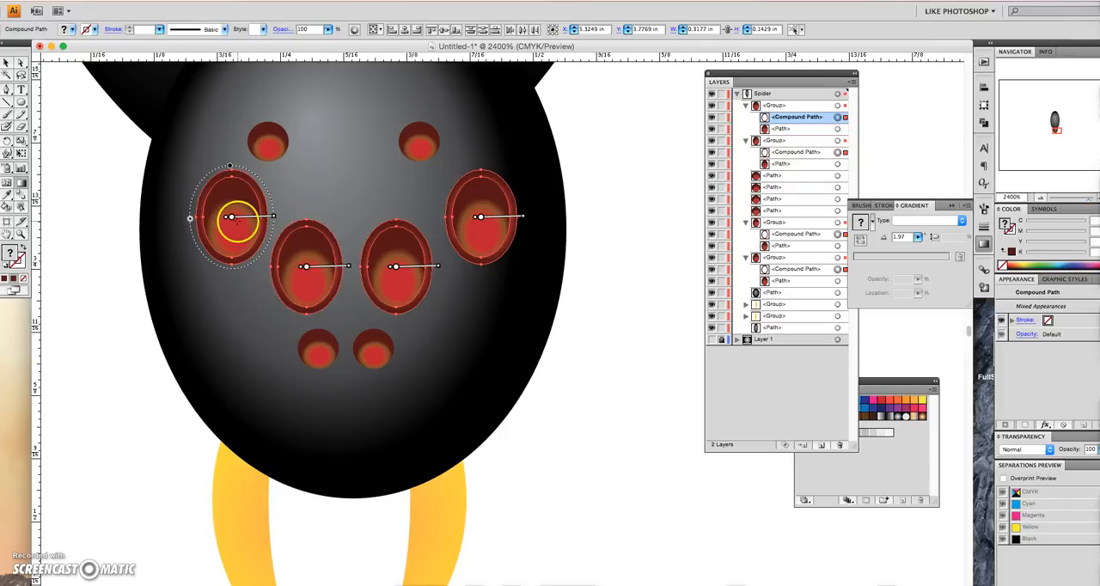
pyautogui.click(230, 167)
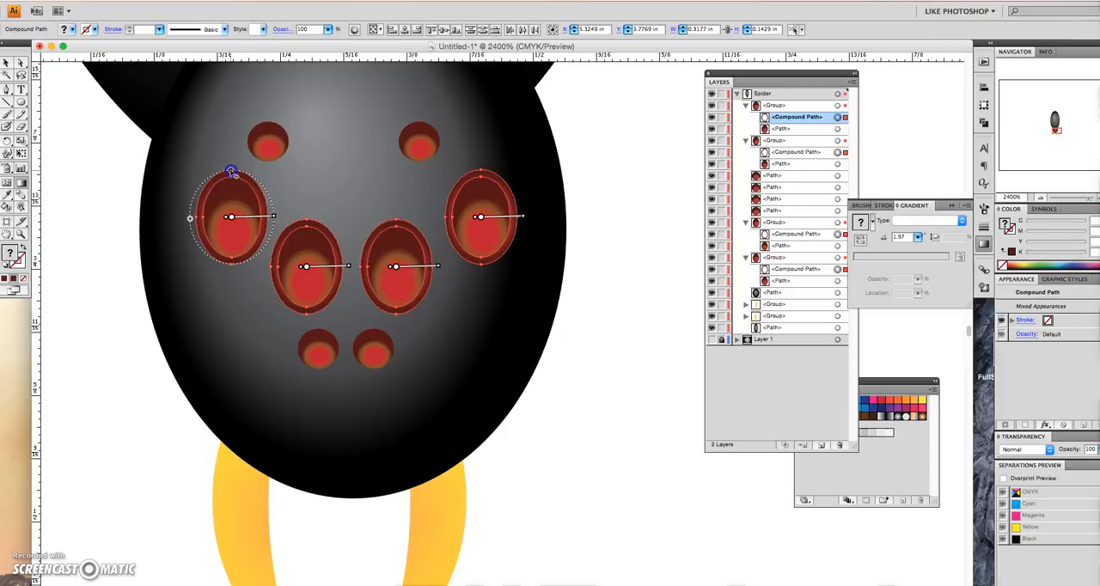
pyautogui.click(192, 219)
pyautogui.click(232, 175)
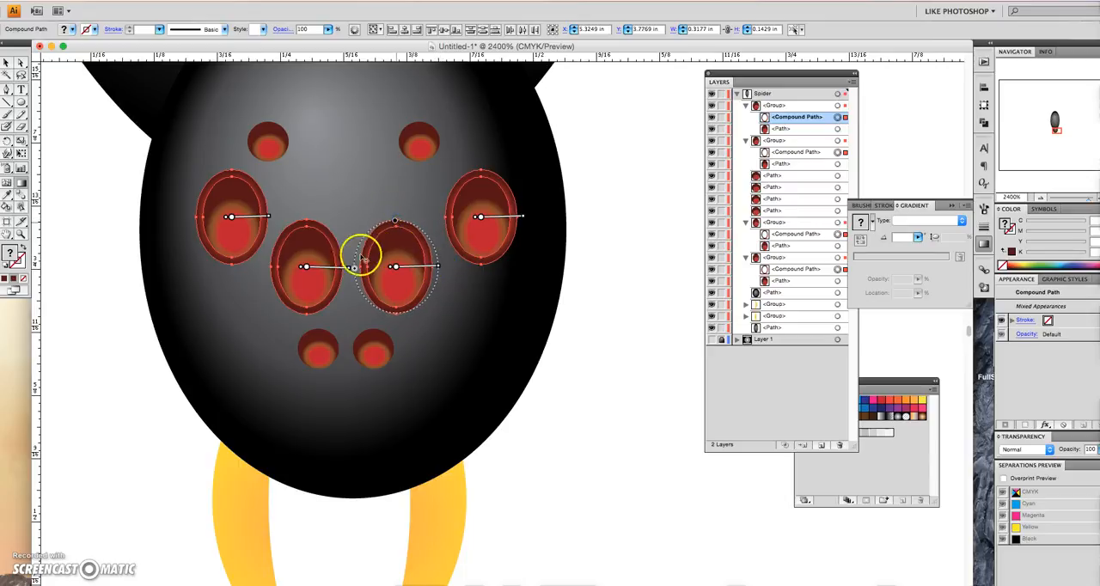
# - Undo the misplaced gradient on the inner right rim and fit the inner left rim's gradient ellipse to its outline
pyautogui.moveTo(356, 269); pyautogui.dragTo(362, 271)
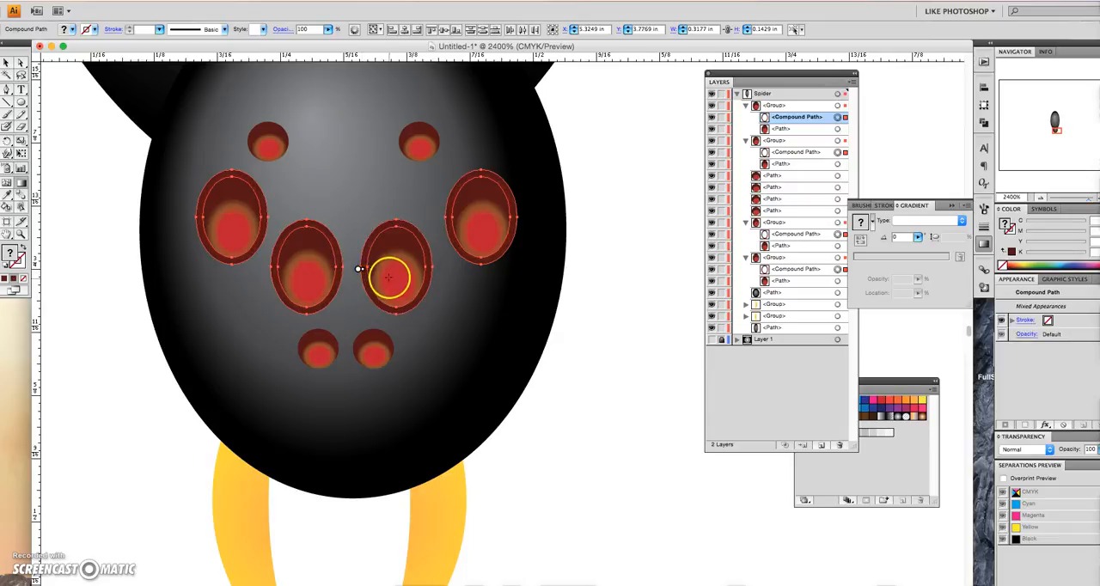
pyautogui.press('super+z')
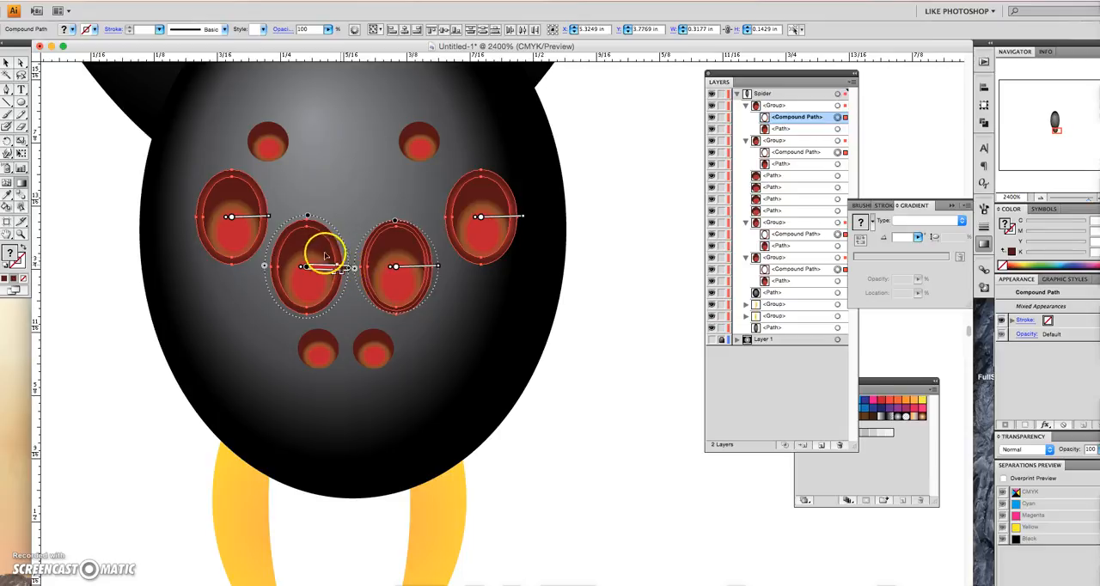
pyautogui.moveTo(308, 218); pyautogui.dragTo(307, 222)
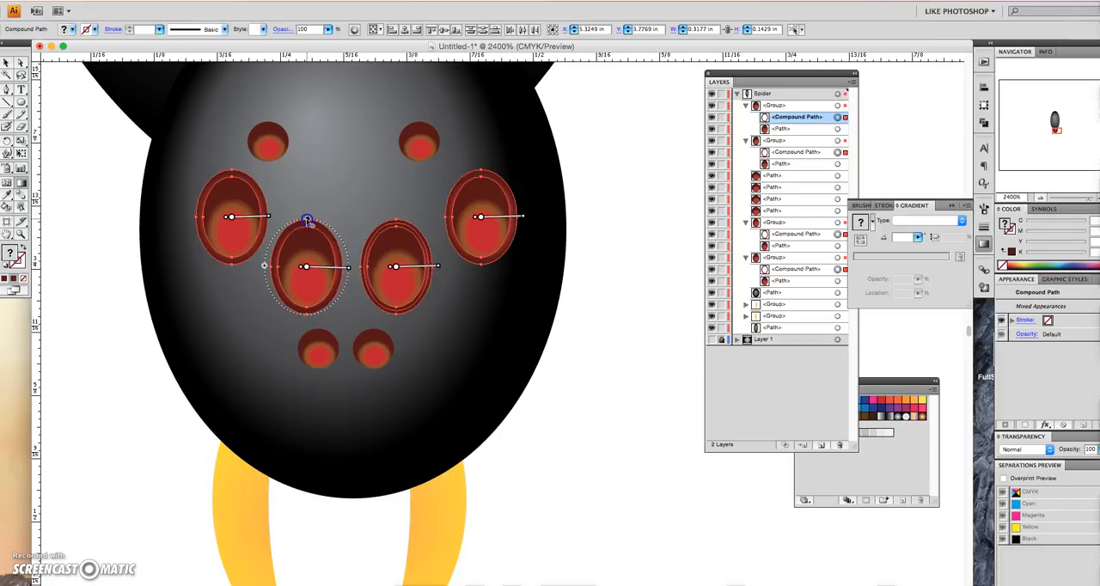
pyautogui.moveTo(348, 270); pyautogui.dragTo(344, 269)
pyautogui.click(310, 226)
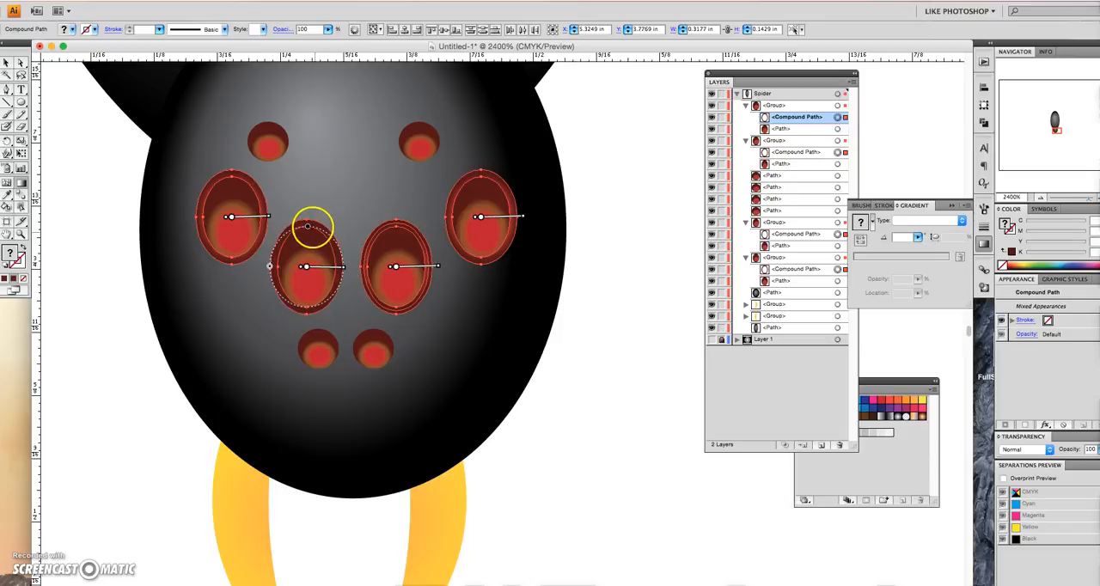
# - Shrink the gradient ellipse of the inner right eye's rim to match the rim's outline
pyautogui.click(405, 265)
pyautogui.click(438, 269)
pyautogui.moveTo(439, 269); pyautogui.dragTo(431, 267)
pyautogui.click(396, 226)
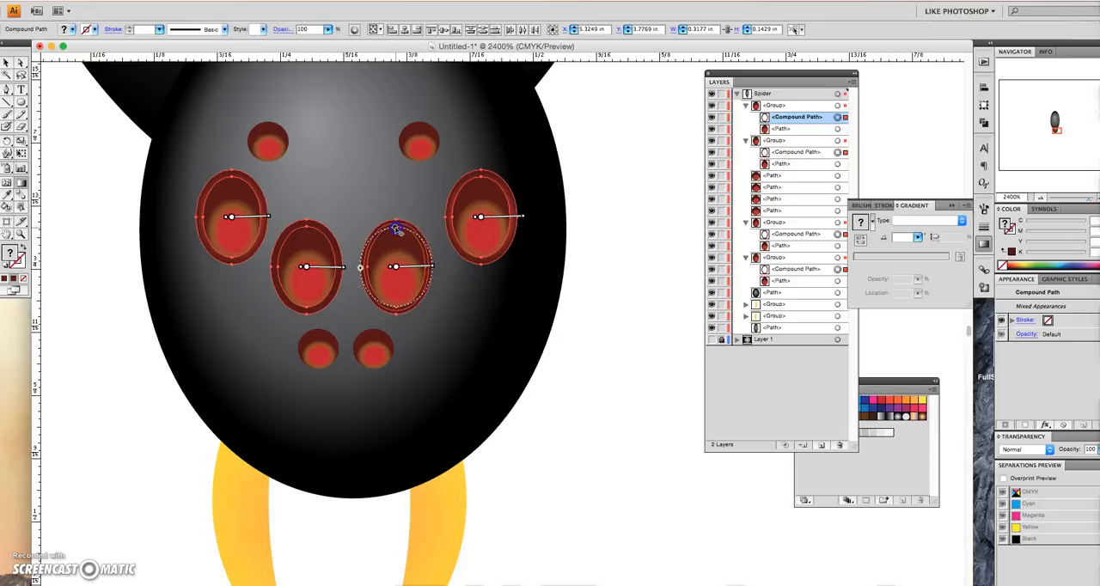
pyautogui.moveTo(398, 221); pyautogui.dragTo(399, 223)
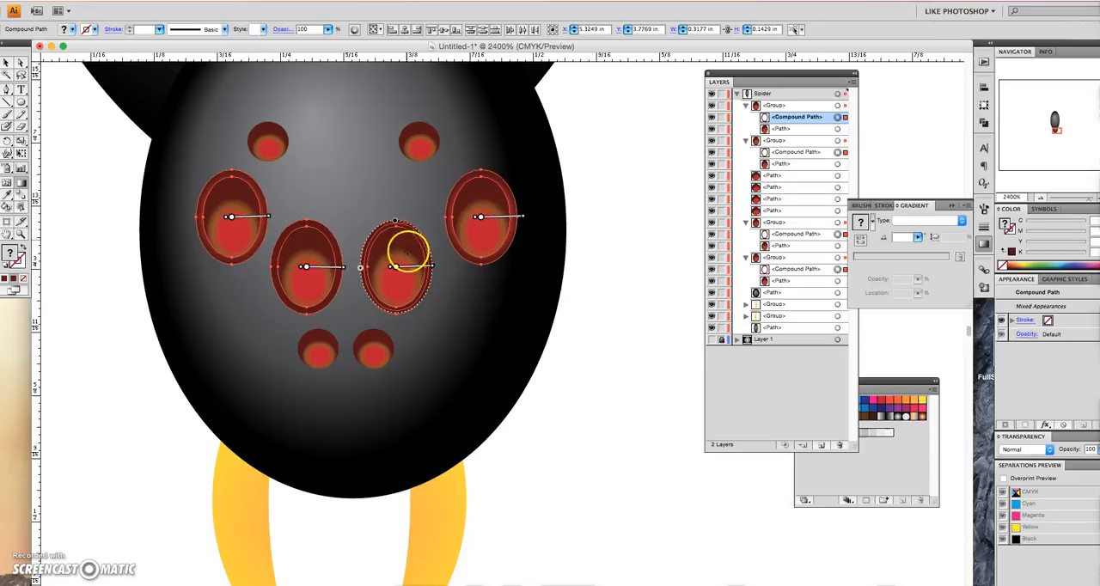
# - Shrink the gradient ellipse of the outer right eye's rim to fit its outline, and deselect all the rims
pyautogui.moveTo(521, 218); pyautogui.dragTo(521, 221)
pyautogui.click(480, 174)
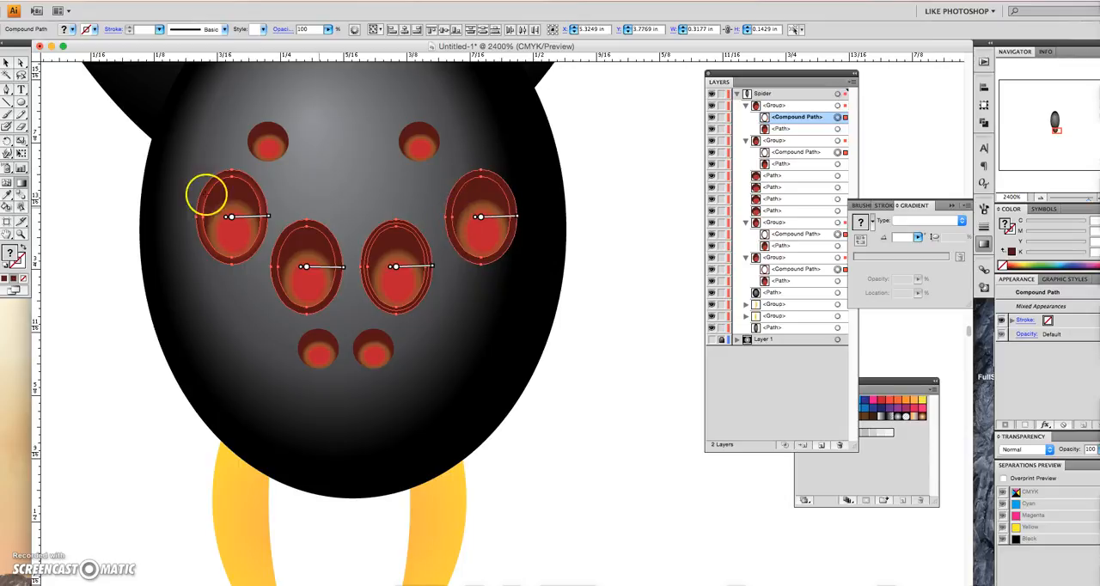
pyautogui.click(6, 63)
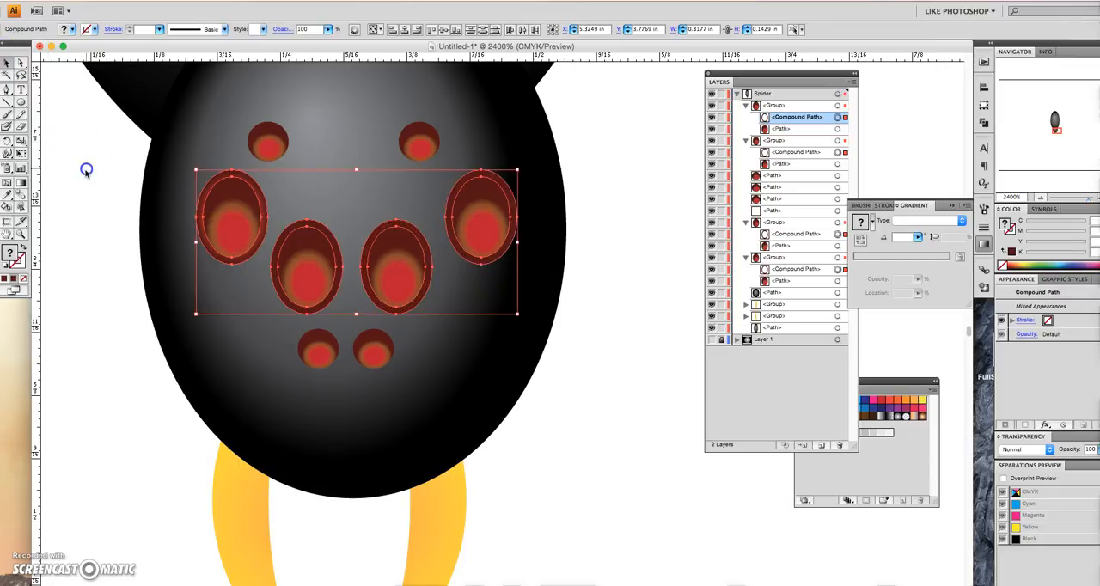
pyautogui.click(99, 215)
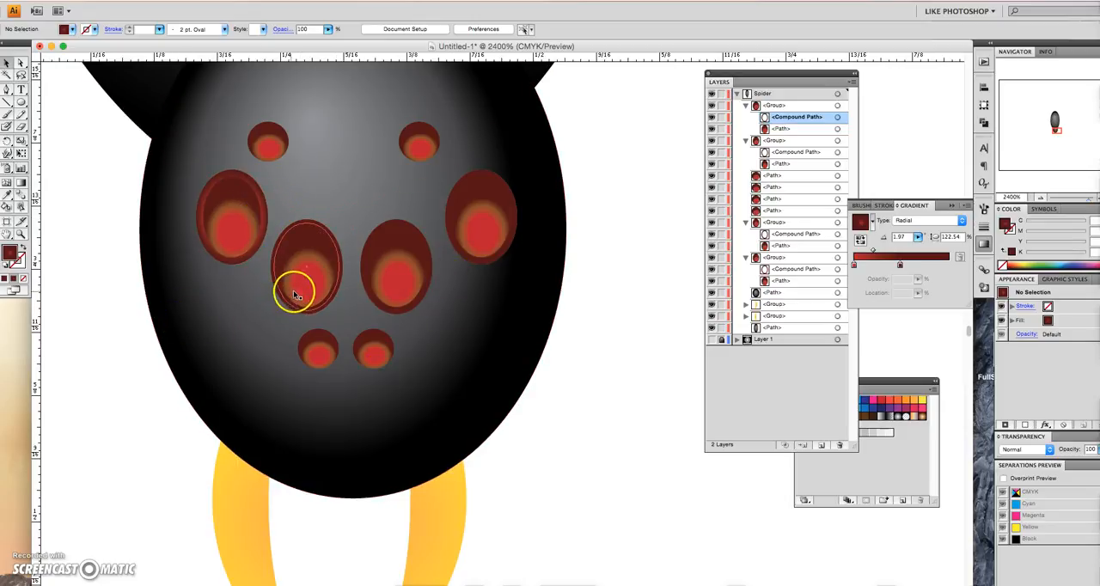
# - Undo the accidental move of the spider's head and lock the head path in the Spider layer
pyautogui.moveTo(256, 304); pyautogui.dragTo(342, 290)
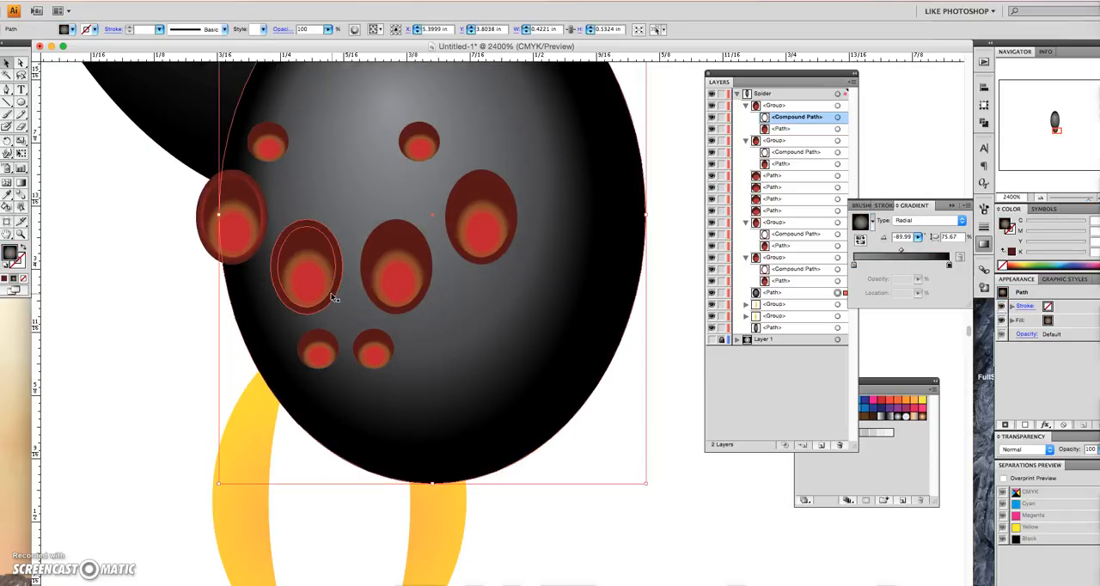
pyautogui.press('super+z')
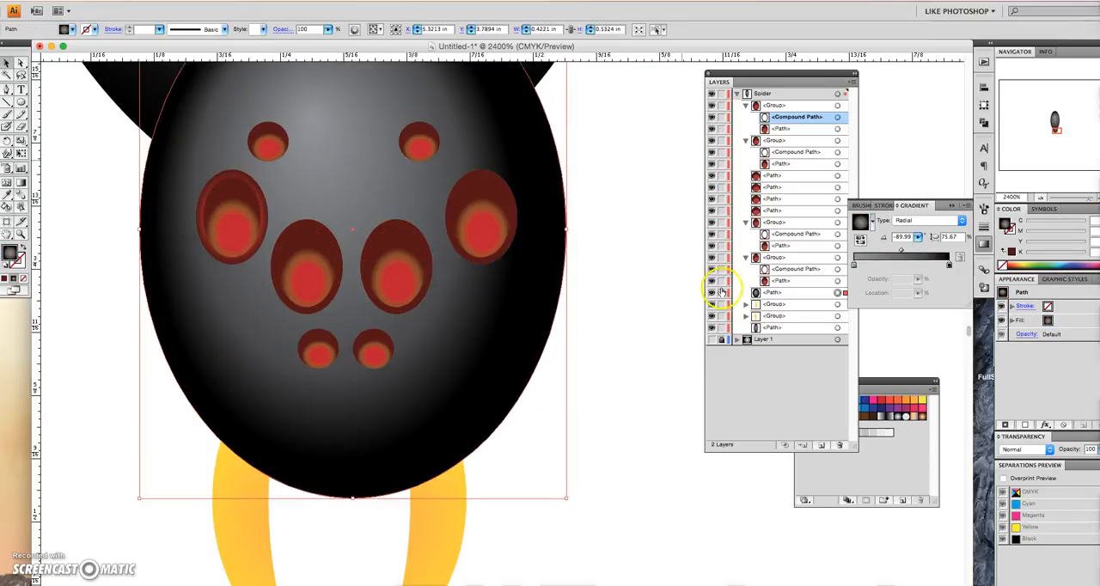
pyautogui.click(722, 292)
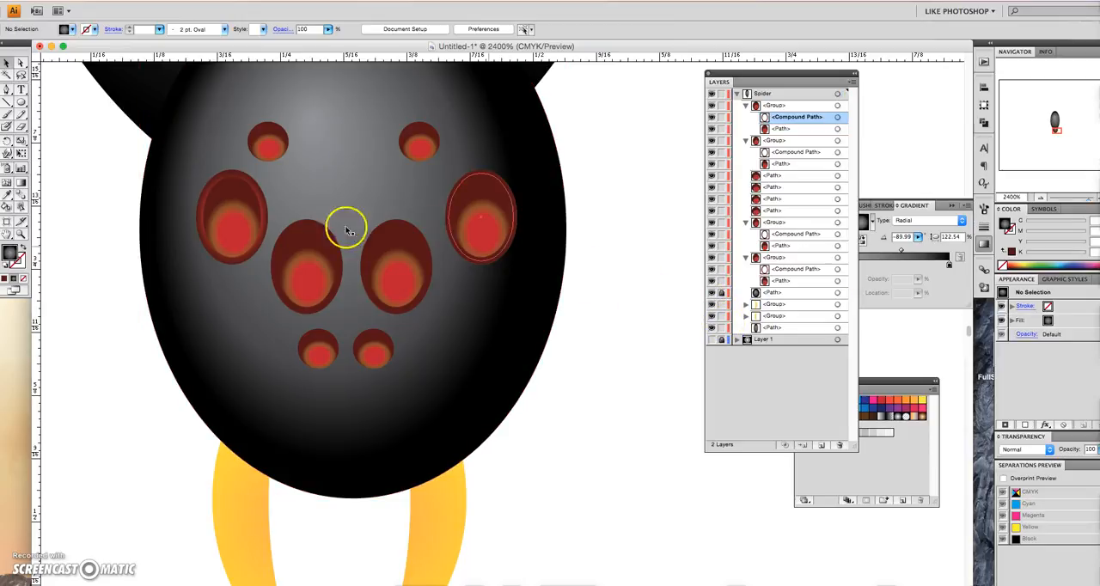
# - Delete the two inner large eyes and the outer right large eye, keeping only the outer left one
pyautogui.moveTo(430, 274); pyautogui.dragTo(490, 253)
pyautogui.press('Delete')
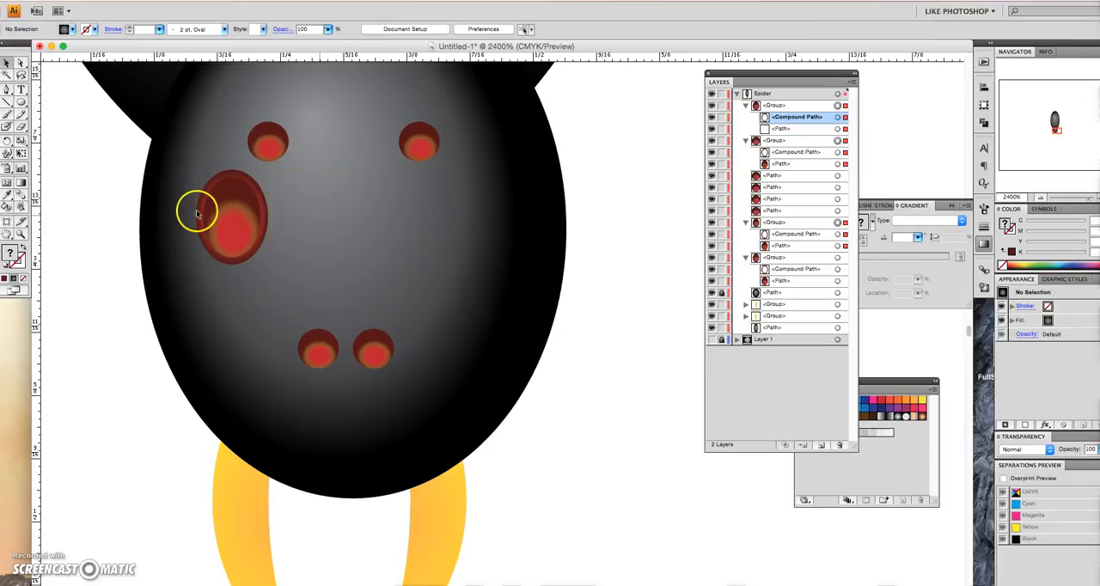
# - Duplicate the remaining outer left large eye to form the two inner large eyes and the outer right one
pyautogui.click(225, 215)
pyautogui.moveTo(233, 227); pyautogui.dragTo(483, 225)
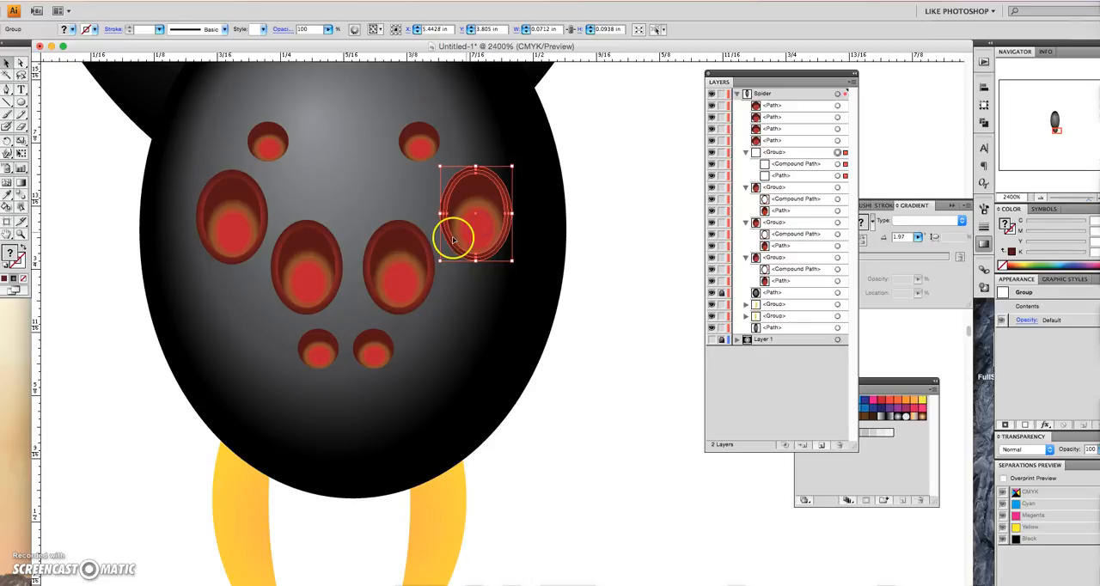
# - Delete the four small rimless eyes, two above and two below the large ones
pyautogui.click(266, 134)
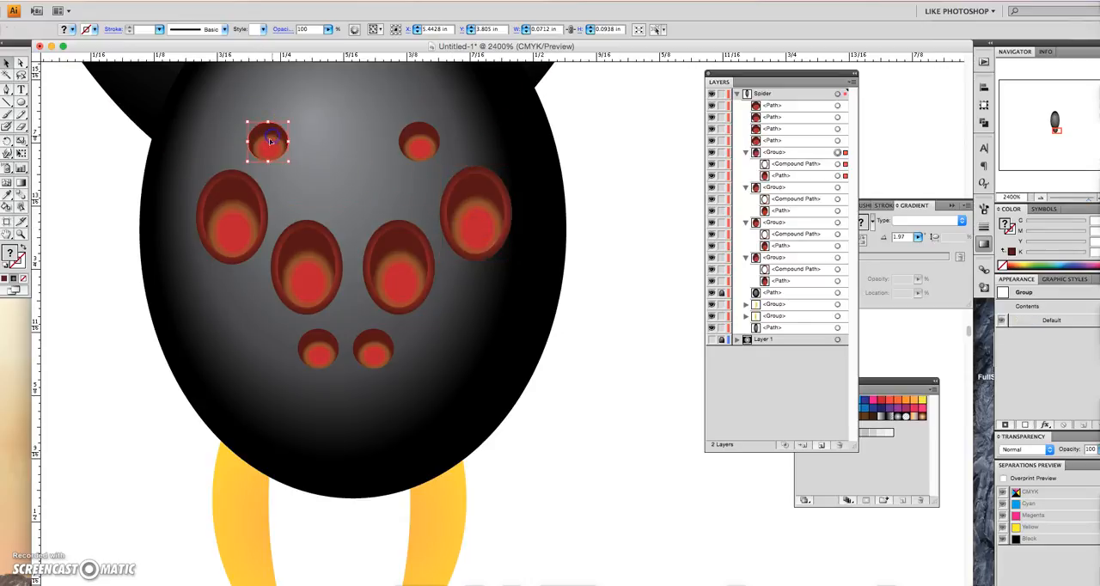
pyautogui.press('Delete')
pyautogui.click(419, 142)
pyautogui.press('Delete')
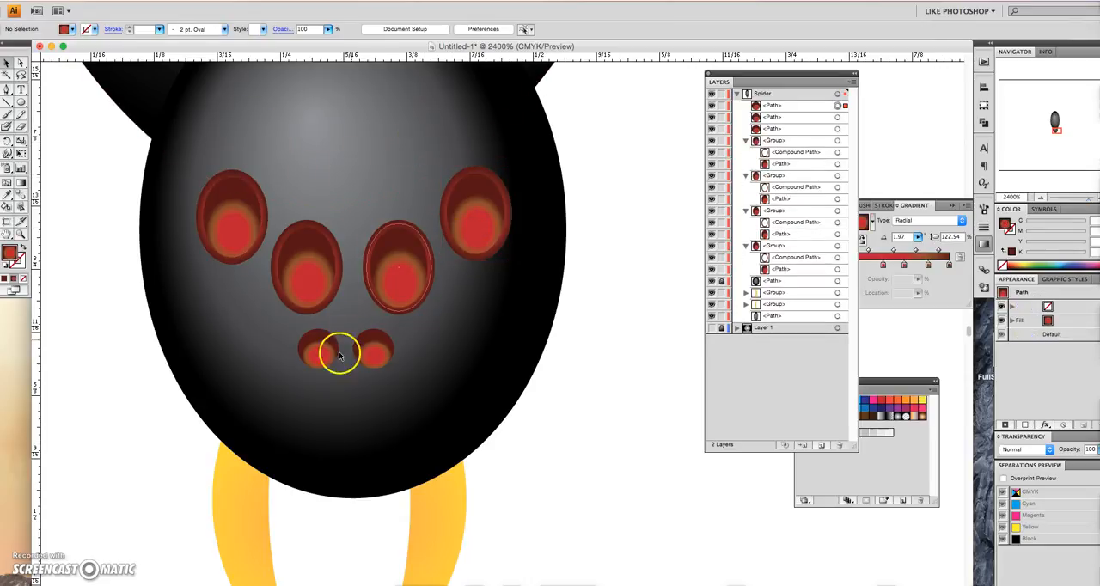
pyautogui.click(327, 352)
pyautogui.press('Delete')
pyautogui.click(383, 354)
pyautogui.press('Delete')
# - Duplicate the outer right large eye, shrink the copy to about 0.042 by 0.047 in, and place a pair of them below the inner eyes
pyautogui.click(473, 214)
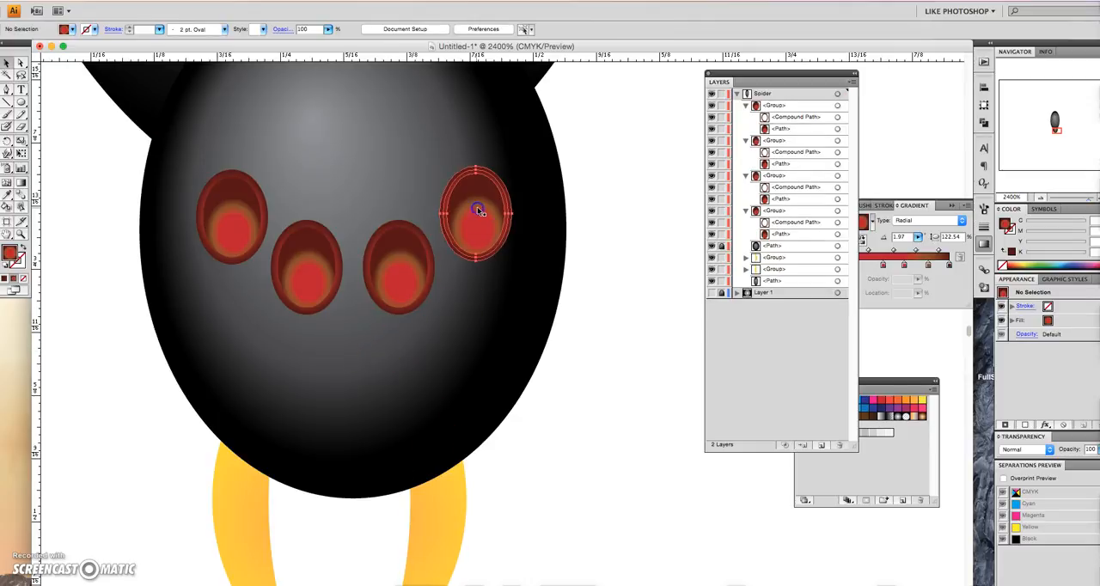
pyautogui.moveTo(482, 220); pyautogui.dragTo(311, 157)
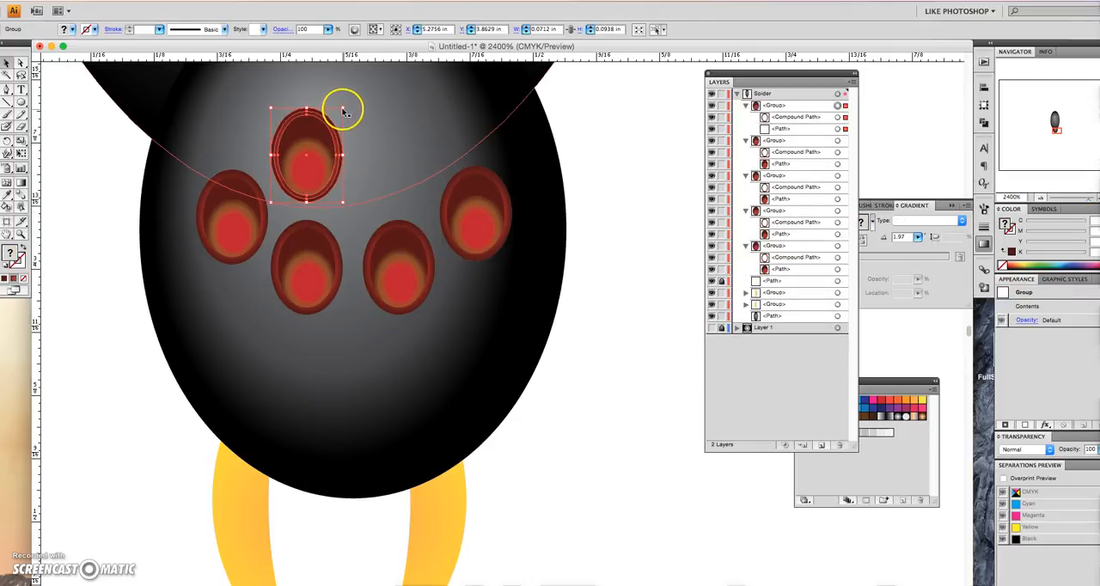
pyautogui.moveTo(339, 112); pyautogui.dragTo(396, 361)
pyautogui.click(274, 340)
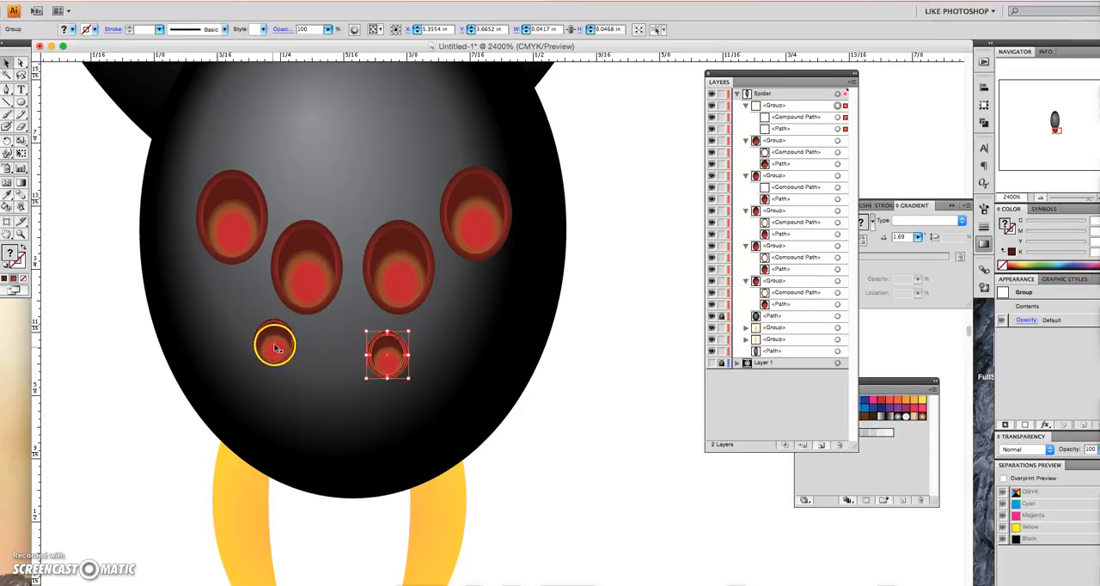
# - Space the lower small eyes evenly under the inner eyes and duplicate them as a second pair near the top of the head
pyautogui.moveTo(269, 340); pyautogui.dragTo(292, 152)
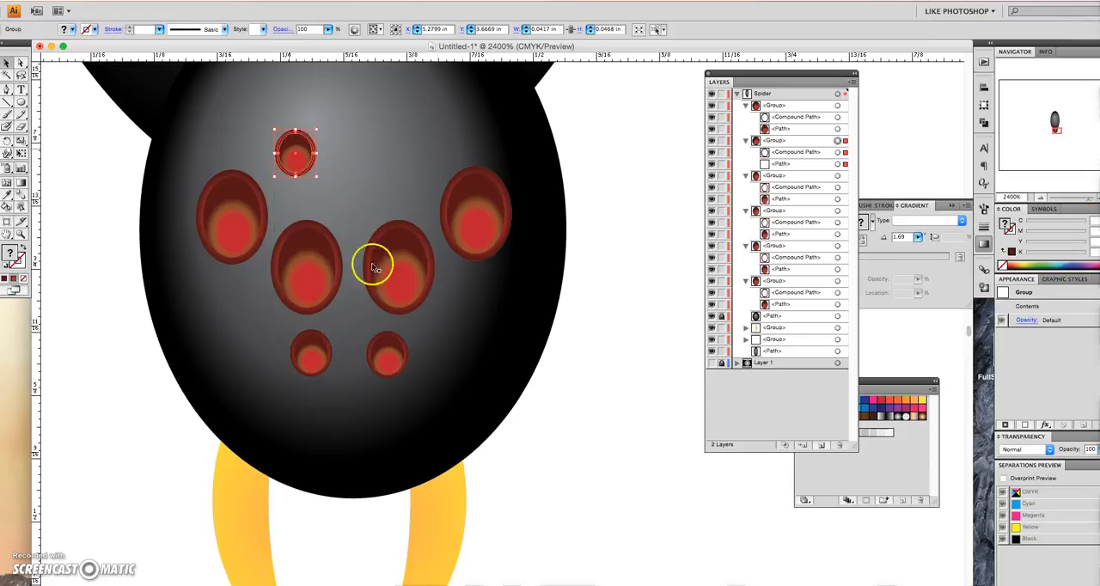
pyautogui.click(388, 350)
pyautogui.moveTo(387, 351); pyautogui.dragTo(409, 154)
# - Enlarge the two upper small eyes to about 0.054 by 0.051 in, bring them closer together, and deselect them
pyautogui.keyDown('shift'); pyautogui.click(295, 153); pyautogui.keyUp('shift')
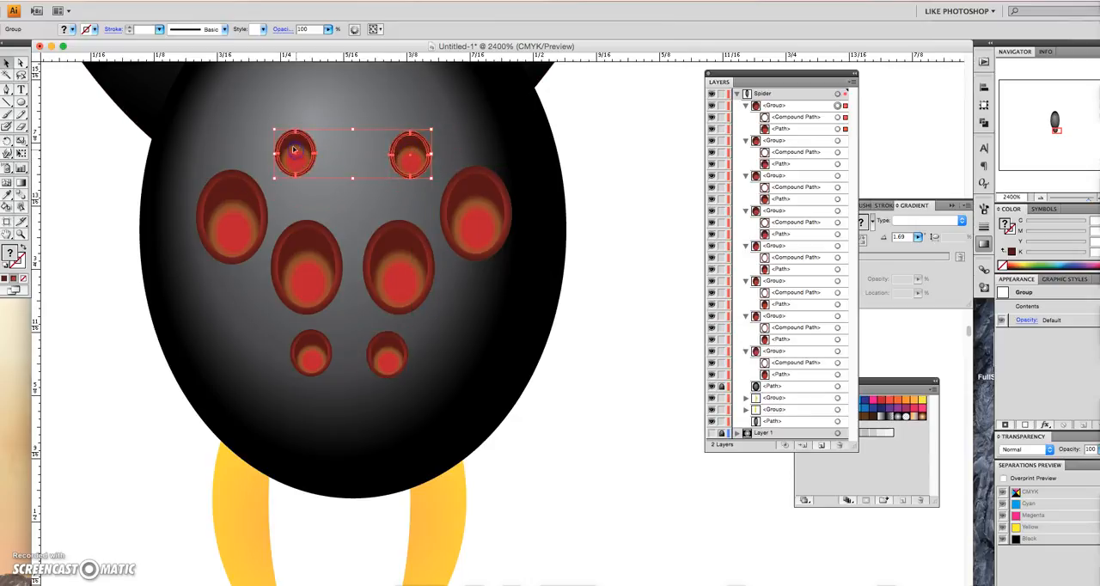
pyautogui.moveTo(274, 129); pyautogui.dragTo(303, 147)
pyautogui.click(304, 104)
pyautogui.click(259, 151)
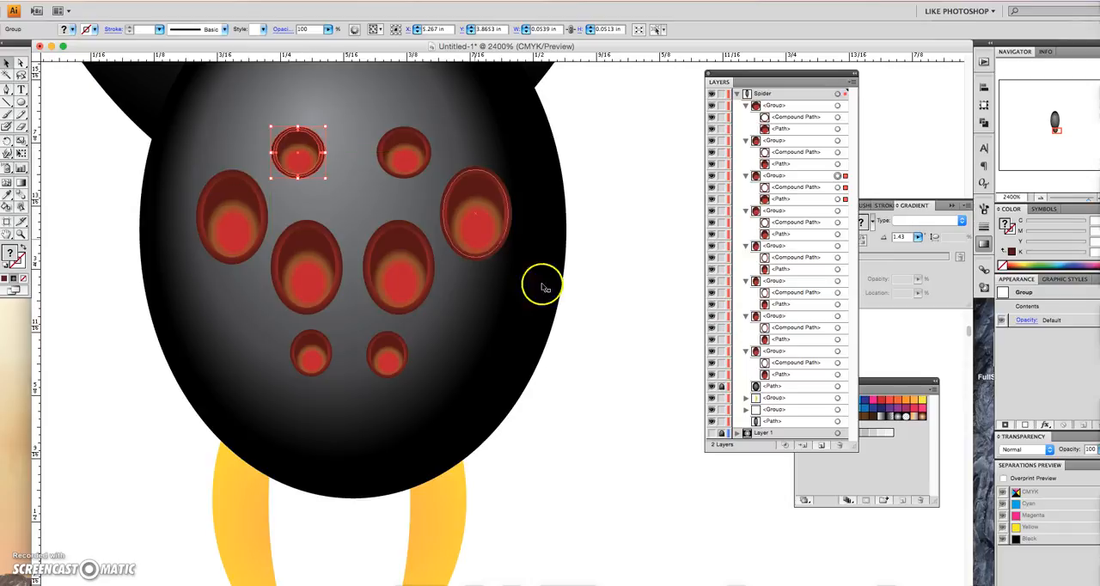
pyautogui.click(612, 380)
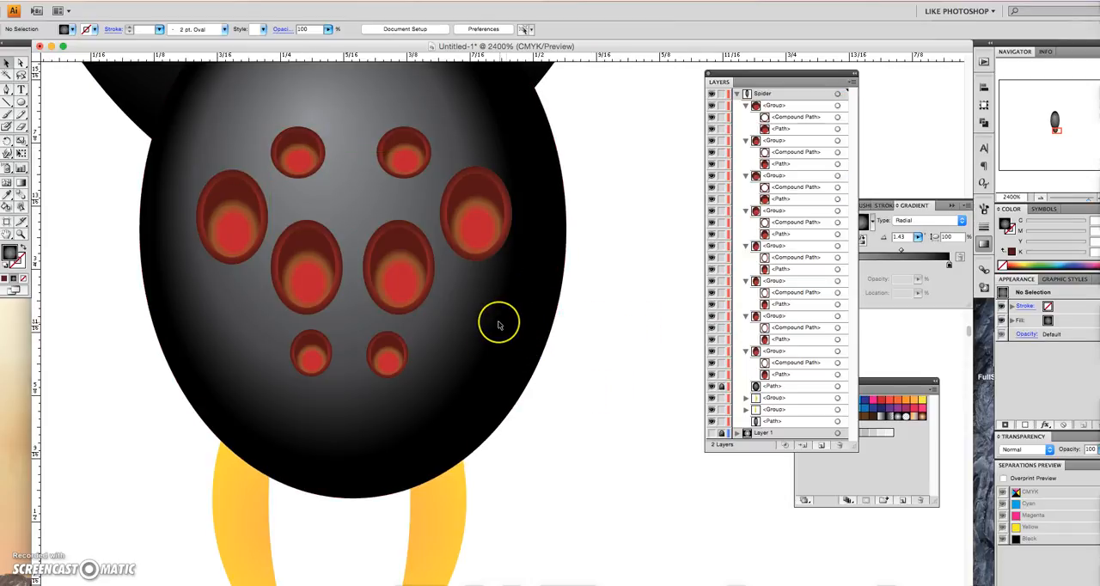
# - Draw a horizontal rounded rectangle about 1.07 by 0.12 in beside the spider's body as the first leg segment
pyautogui.press('super+minus')
pyautogui.press('super+minus')
pyautogui.press('super+minus')
pyautogui.press('super+minus')
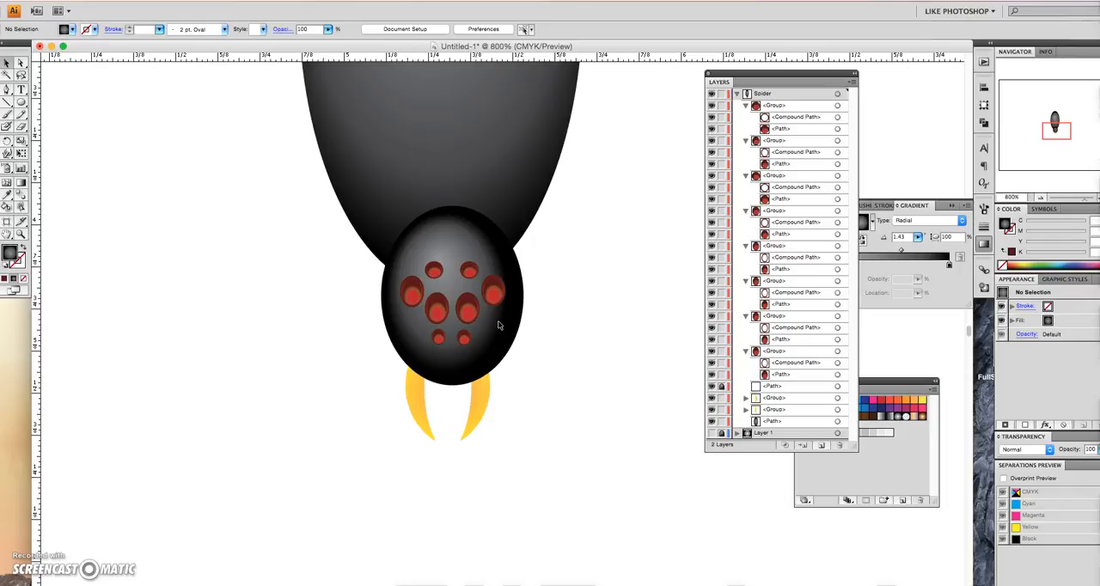
pyautogui.press('super+minus')
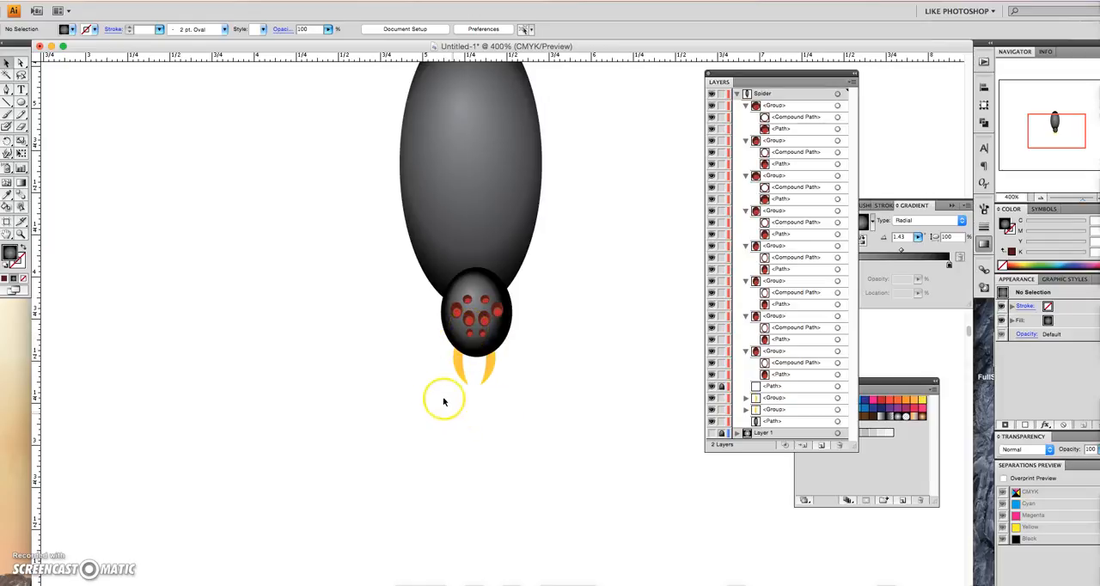
pyautogui.scroll(3, 426, 385)
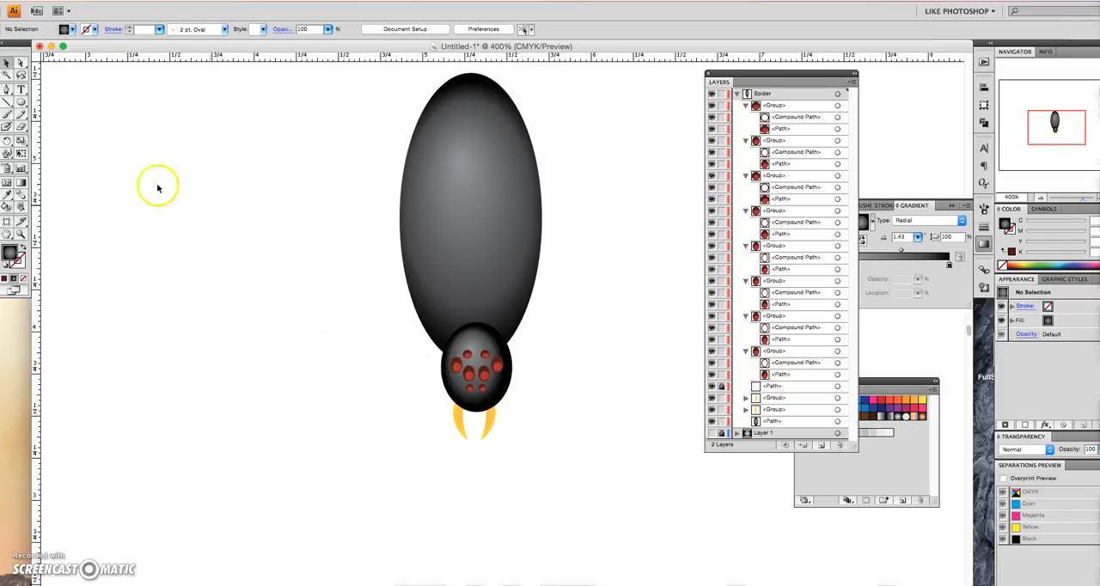
pyautogui.moveTo(22, 102); pyautogui.dragTo(51, 110)
pyautogui.moveTo(368, 249); pyautogui.dragTo(191, 269)
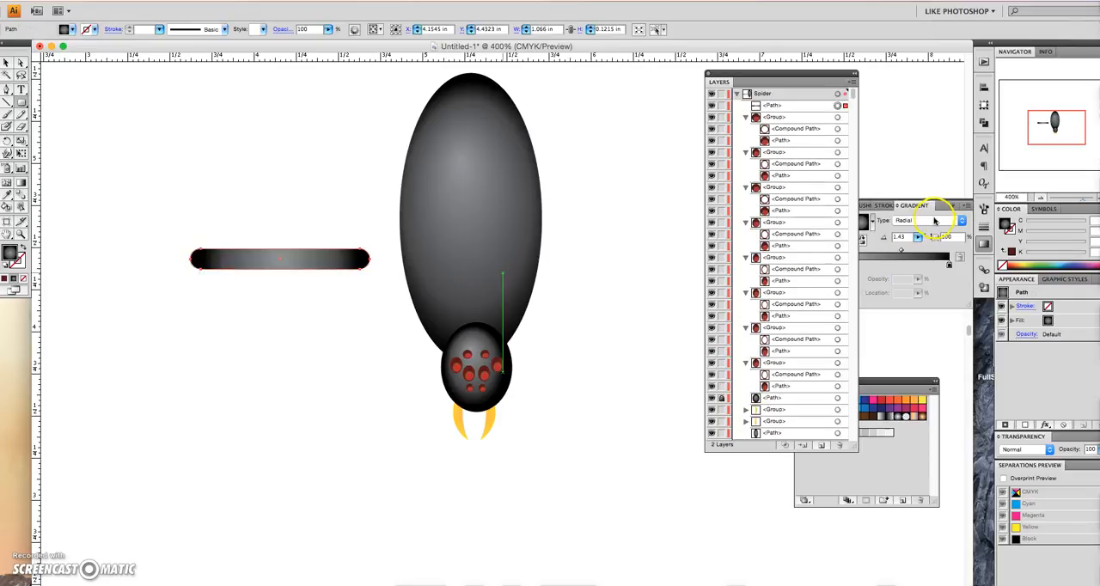
# - Give the leg segment a linear gradient running across its thickness at about -91°, and reduce its height to about 0.09 in
pyautogui.click(935, 222)
pyautogui.click(931, 230)
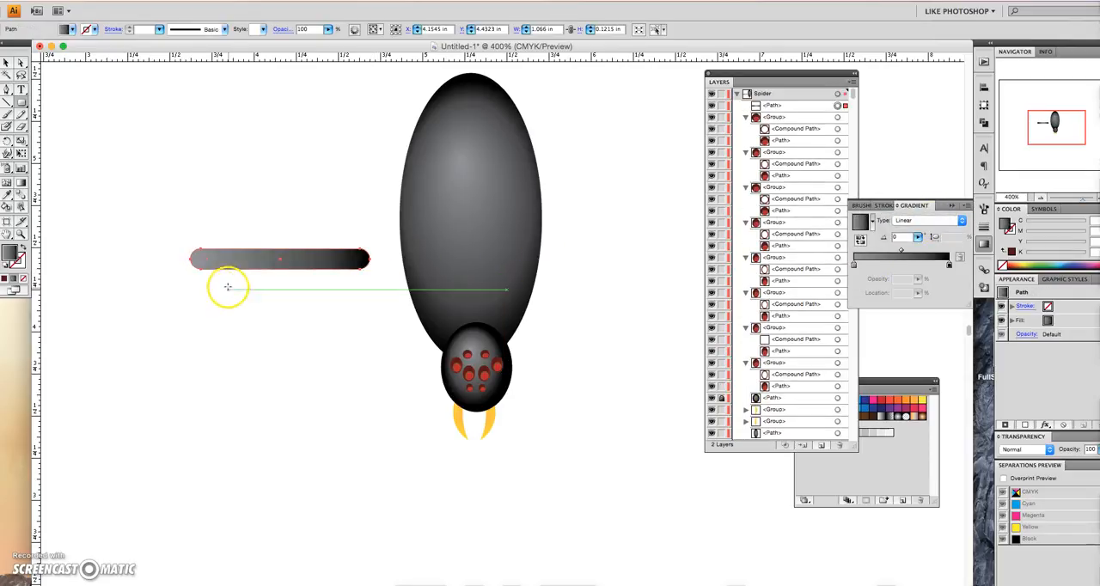
pyautogui.press('g')
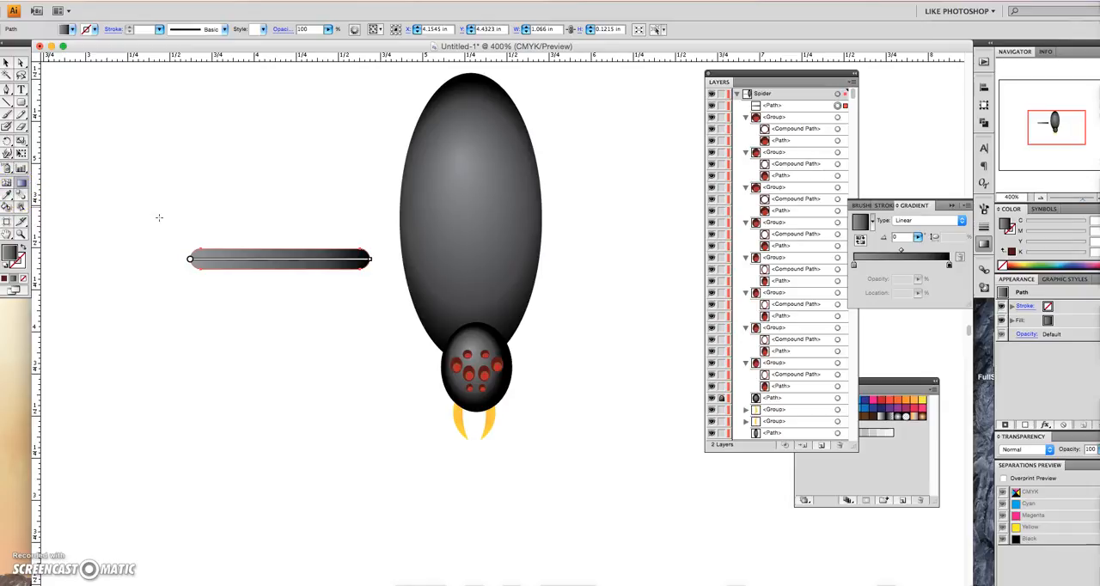
pyautogui.click(280, 261)
pyautogui.moveTo(280, 270); pyautogui.dragTo(281, 273)
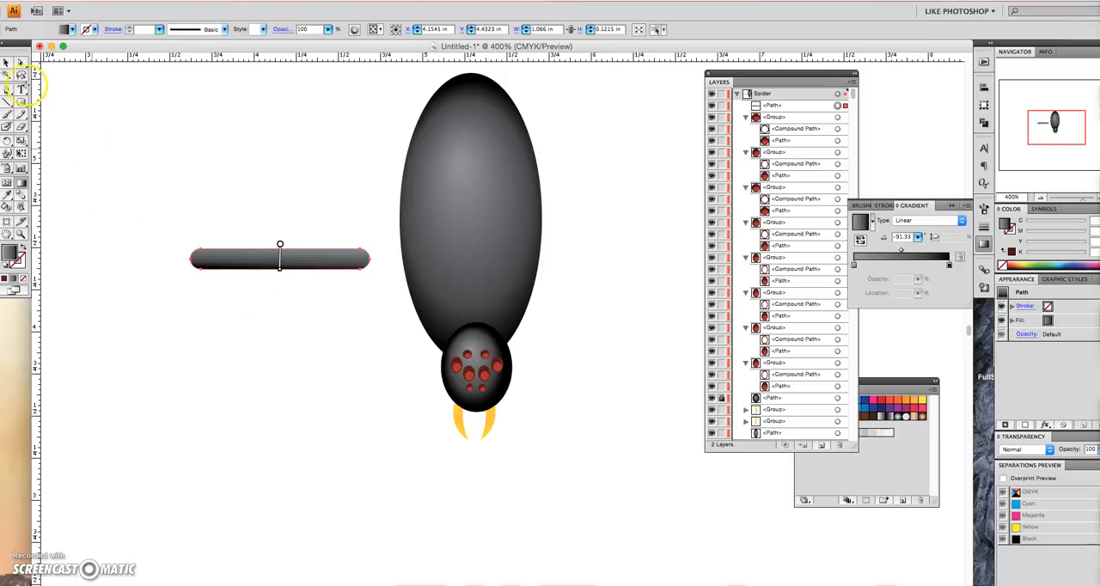
pyautogui.click(9, 64)
pyautogui.moveTo(280, 250); pyautogui.dragTo(281, 256)
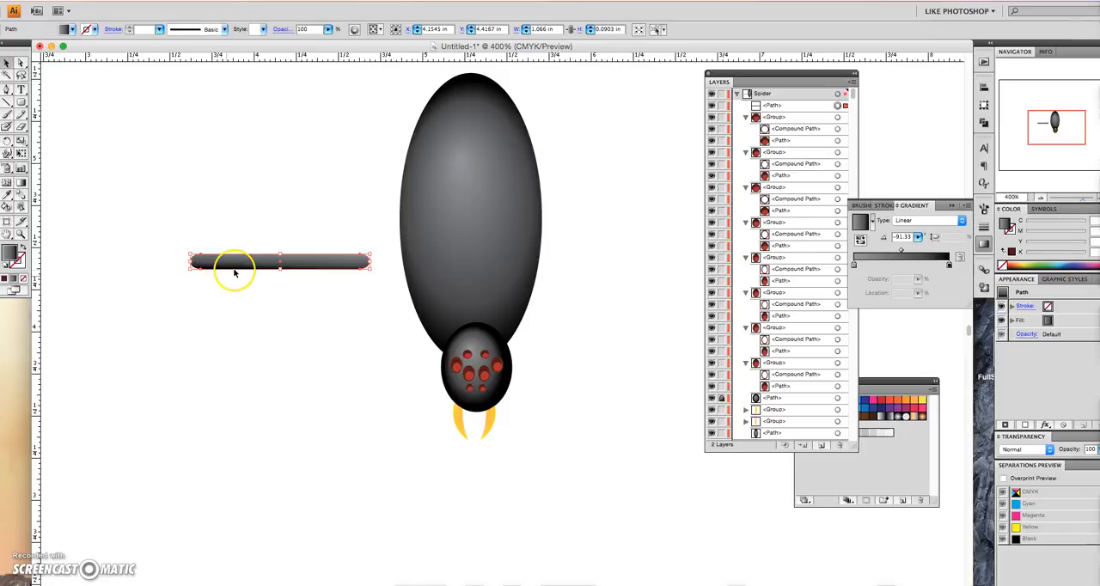
# - Paste a copy of the leg segment, make it shorter and thinner, angle it diagonally downward, and join it to the outer end of the first segment
pyautogui.hotkey('ctrl', 'v')
pyautogui.moveTo(436, 334); pyautogui.dragTo(111, 336)
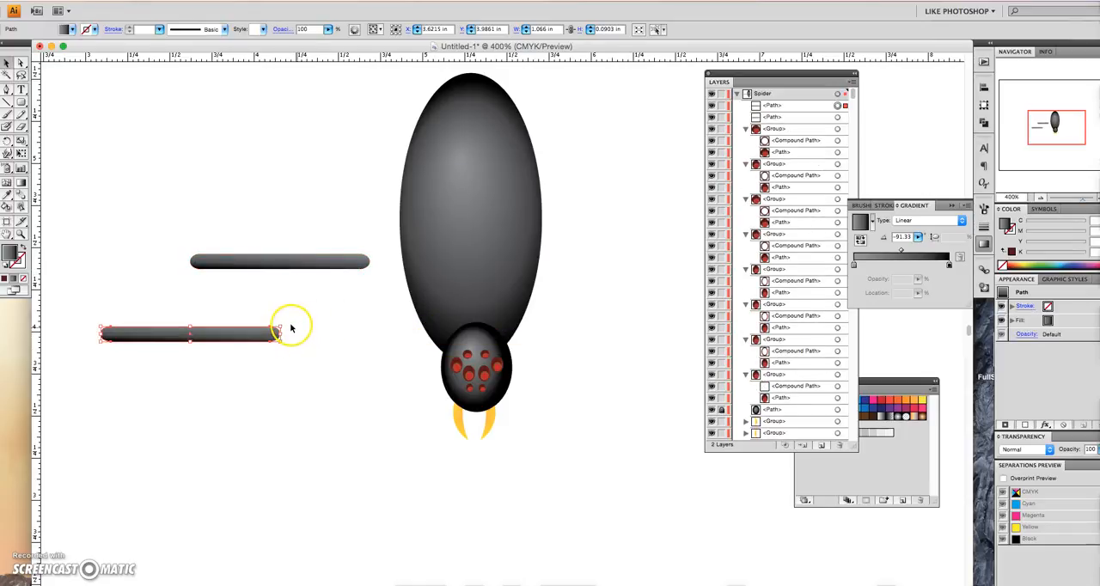
pyautogui.moveTo(283, 323); pyautogui.dragTo(228, 284)
pyautogui.moveTo(222, 294); pyautogui.dragTo(172, 290)
pyautogui.moveTo(72, 382); pyautogui.dragTo(115, 343)
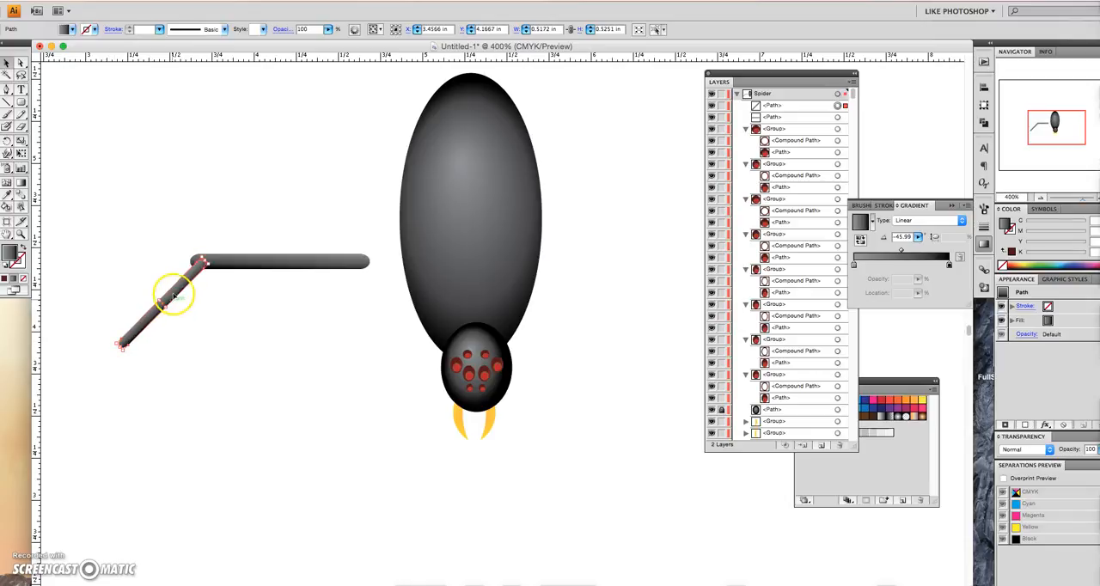
pyautogui.moveTo(169, 292); pyautogui.dragTo(169, 288)
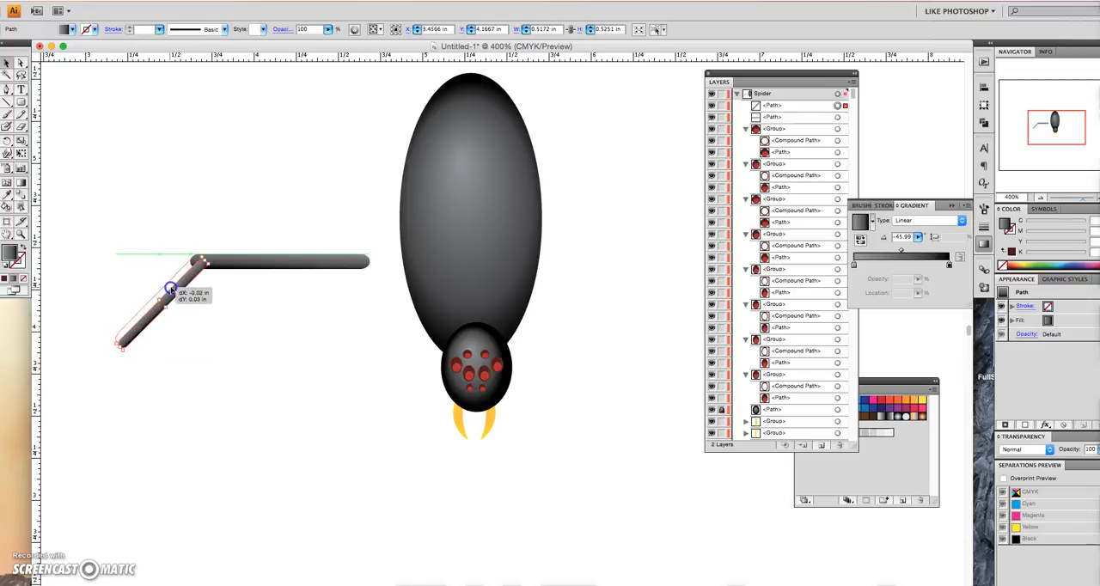
pyautogui.click(231, 304)
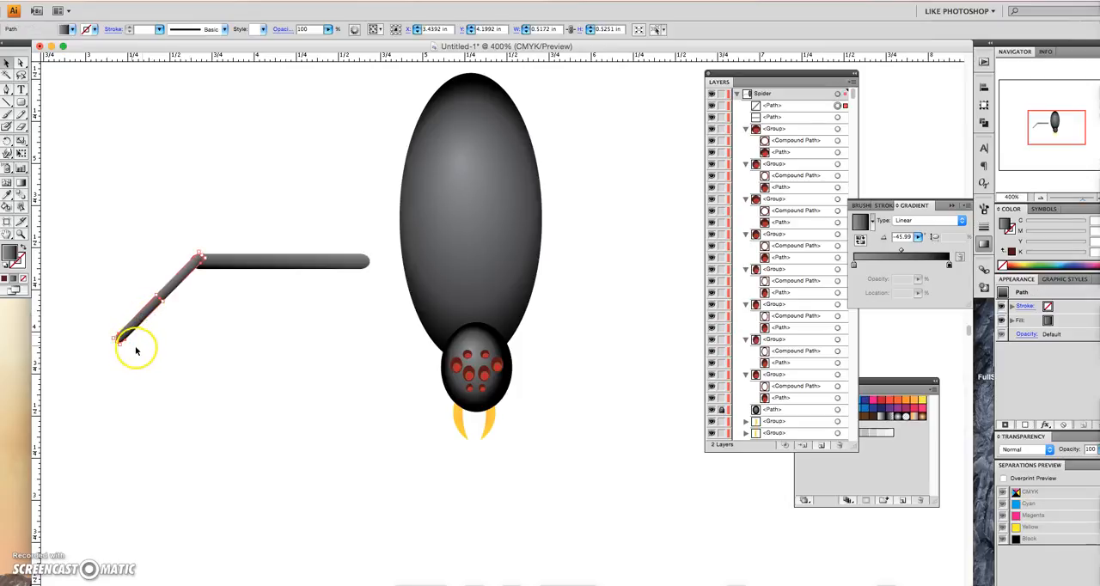
# - Paste a copy of the diagonal segment, shrink and rotate it into a foot about 0.23 in tall, and join it to the leg's lower end
pyautogui.hotkey('ctrl', 'v')
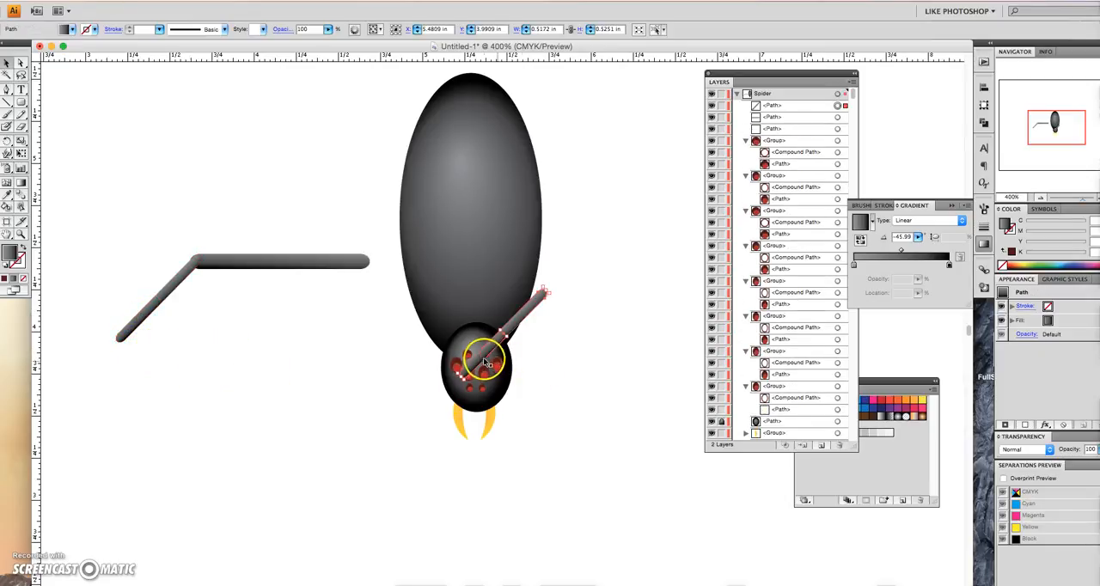
pyautogui.moveTo(510, 327); pyautogui.dragTo(108, 383)
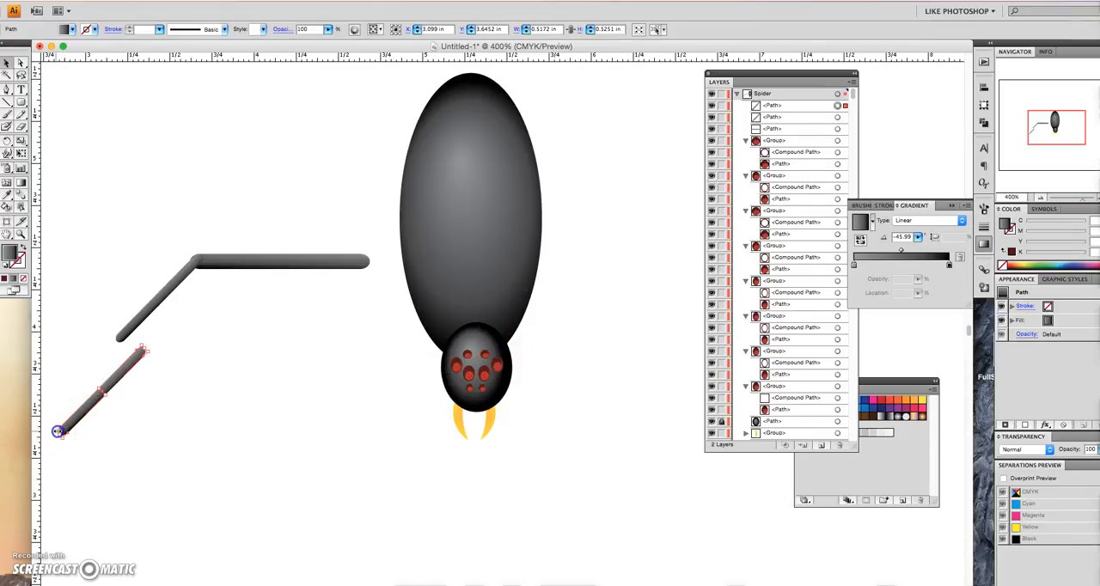
pyautogui.moveTo(67, 427); pyautogui.dragTo(118, 337)
pyautogui.click(153, 353)
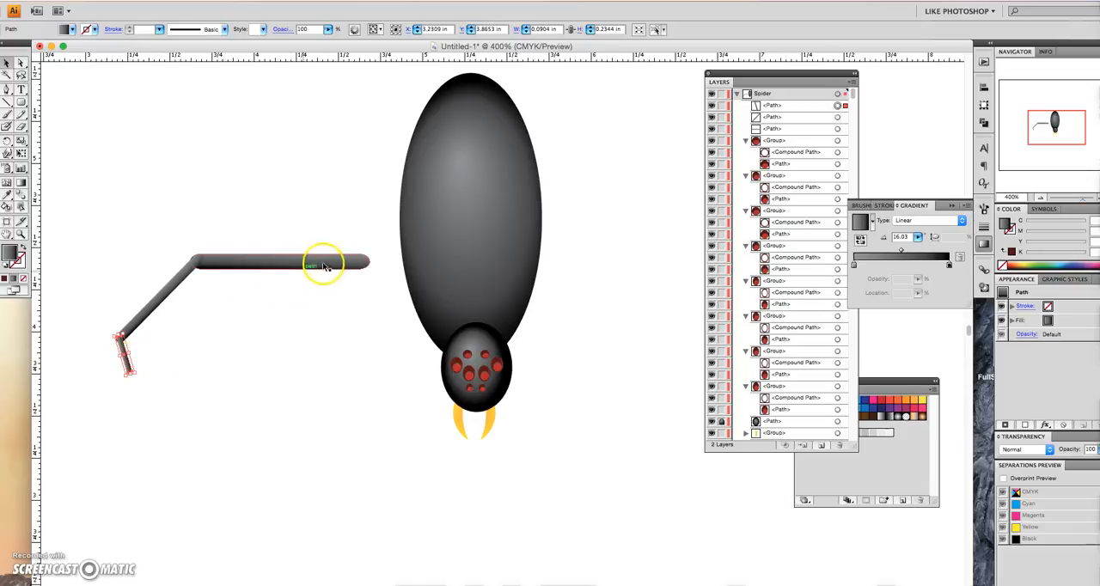
# - Select all three leg segments, rotate them so the leg slopes downward, and attach the upper end to the lower left of the spider's body
pyautogui.moveTo(99, 215); pyautogui.dragTo(252, 405)
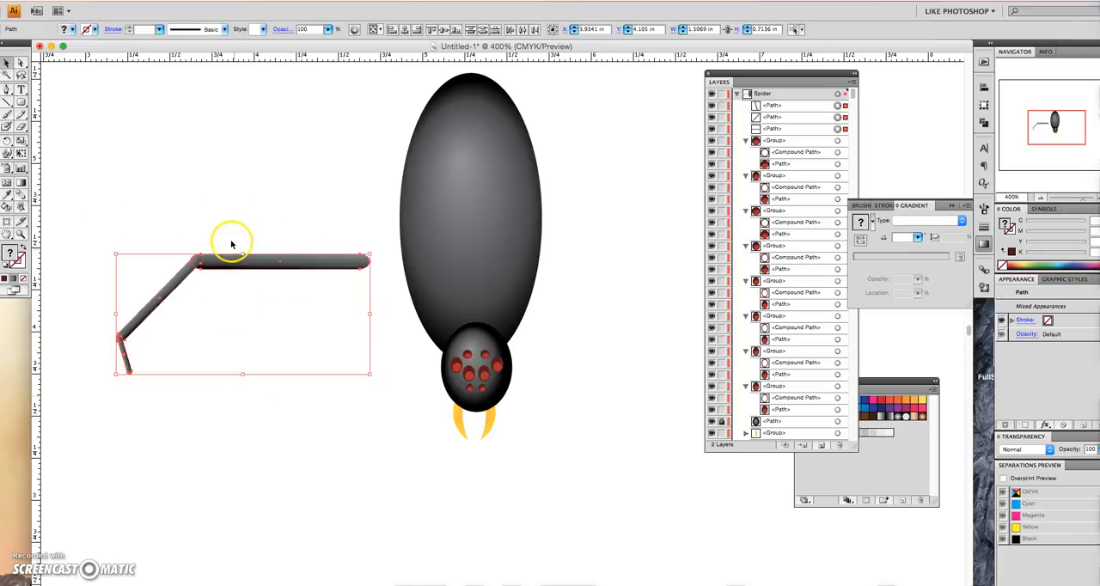
pyautogui.moveTo(238, 261); pyautogui.dragTo(250, 287)
pyautogui.moveTo(166, 278); pyautogui.dragTo(152, 314)
pyautogui.moveTo(289, 289); pyautogui.dragTo(316, 329)
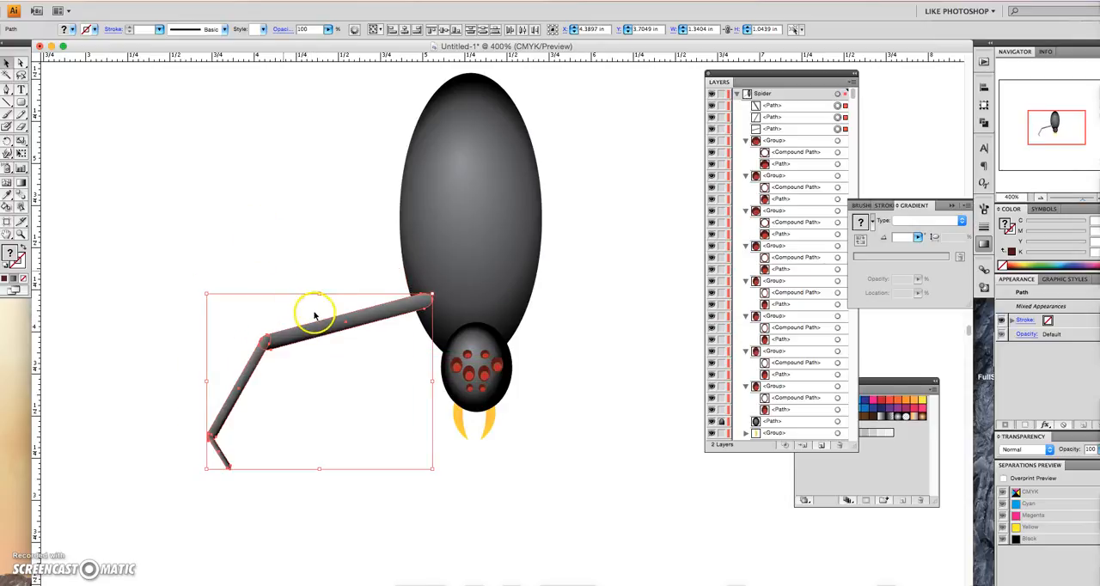
# - Reflect a copy of the leg and attach it to the opposite side of the spider's body
pyautogui.press('super+c')
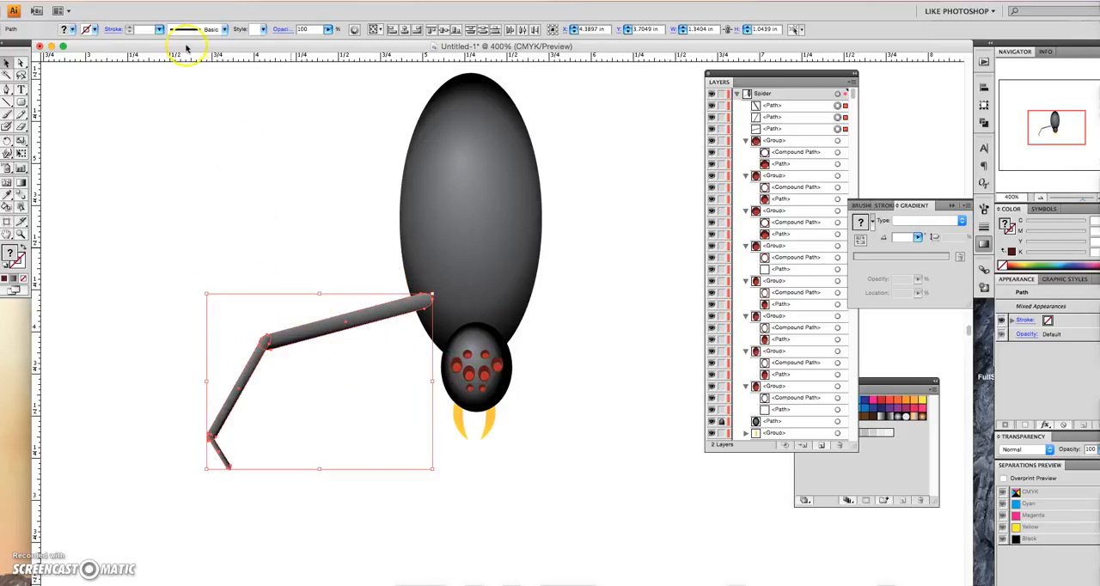
pyautogui.click(142, 1)
pyautogui.moveTo(146, 13)
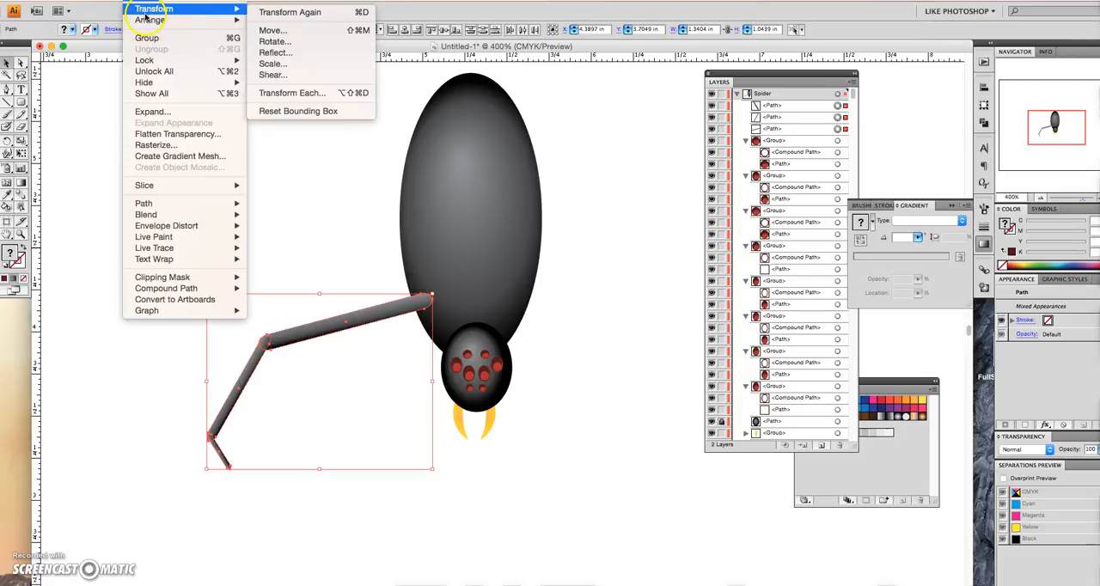
pyautogui.click(284, 52)
pyautogui.click(611, 223)
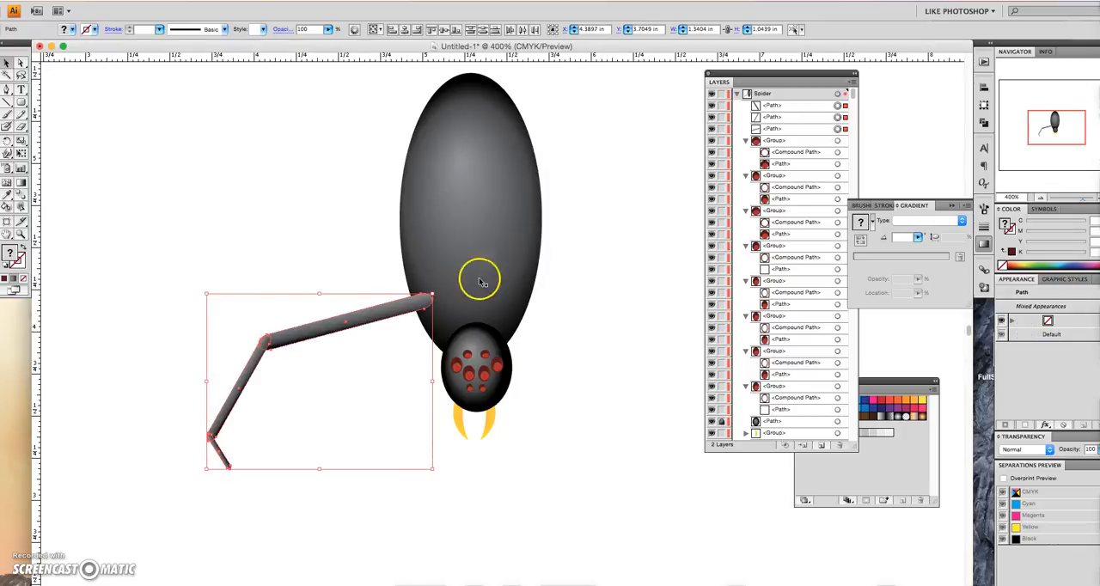
pyautogui.moveTo(253, 304); pyautogui.dragTo(548, 312)
pyautogui.click(570, 236)
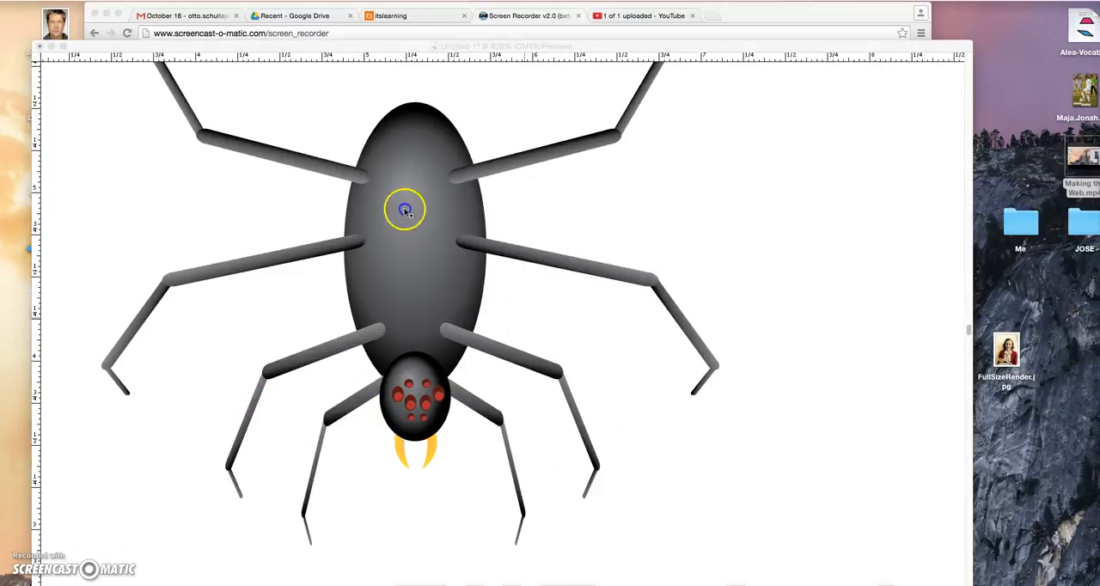
# - Select the spider's body ellipse, locate its path in the Spider layer's stacking order, and deselect it
pyautogui.click(405, 209)
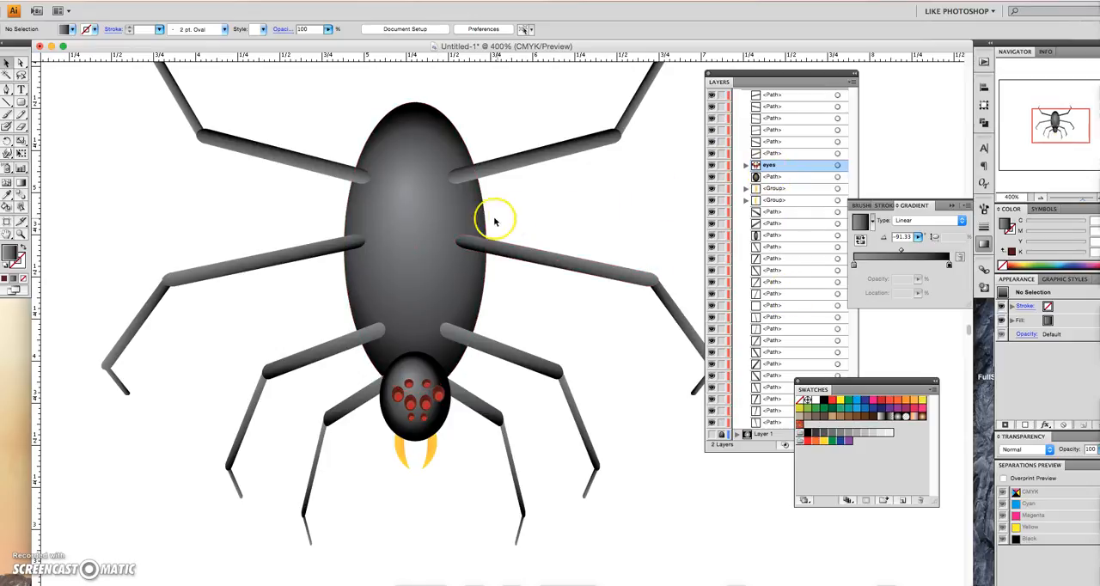
pyautogui.click(406, 218)
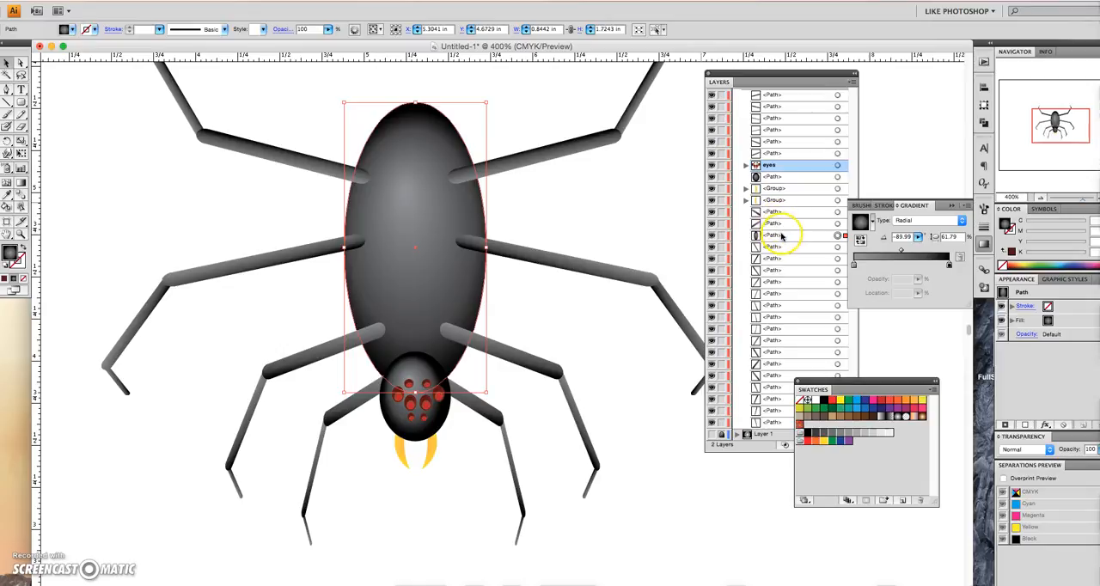
pyautogui.click(810, 236)
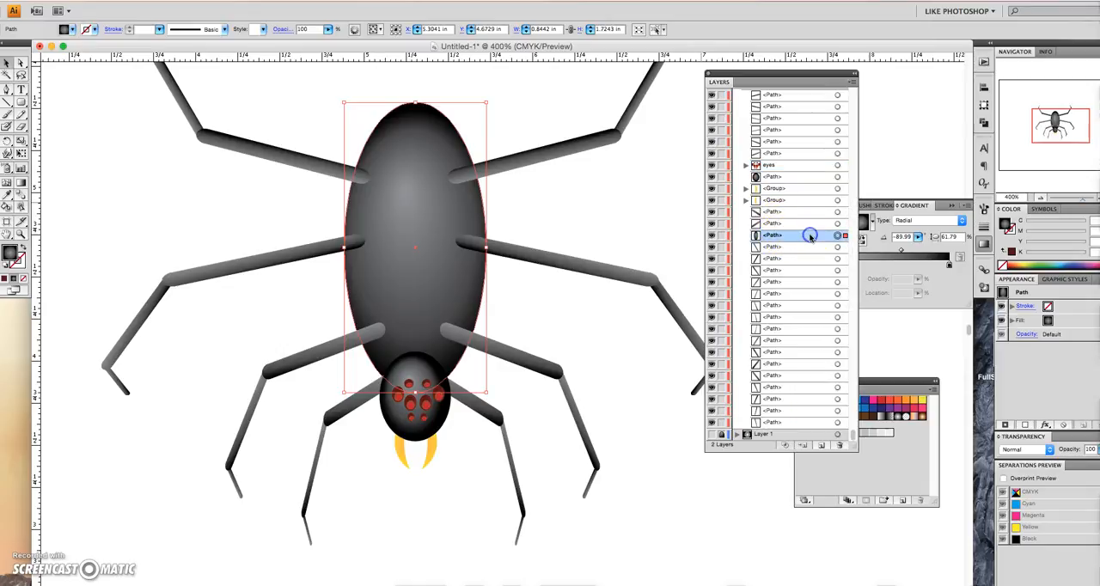
pyautogui.click(228, 227)
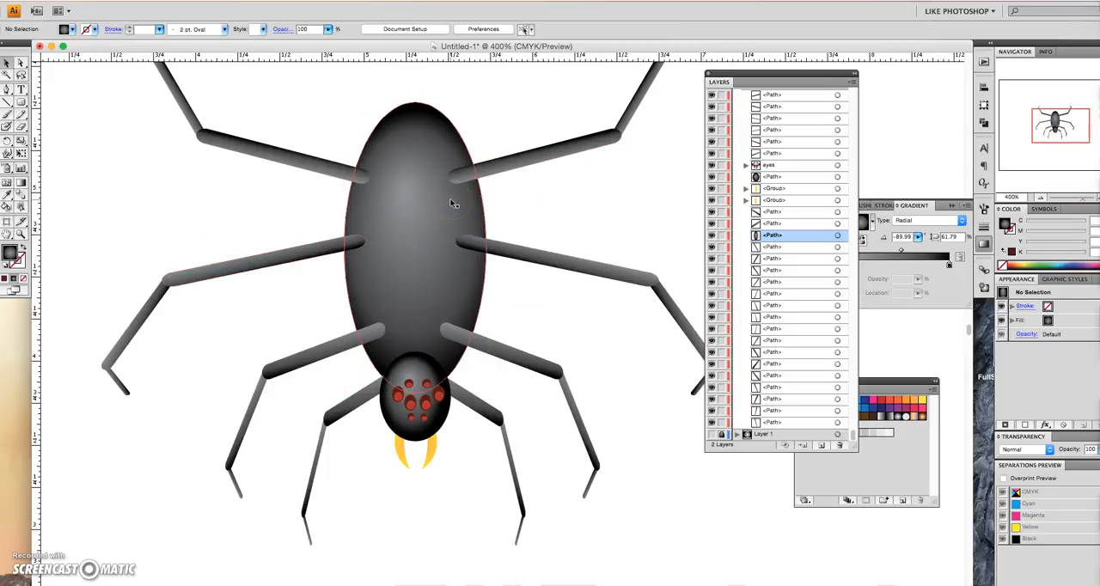
# - Fit the whole artboard in view and make Layer 1 with the web and black background visible
pyautogui.press('super+0')
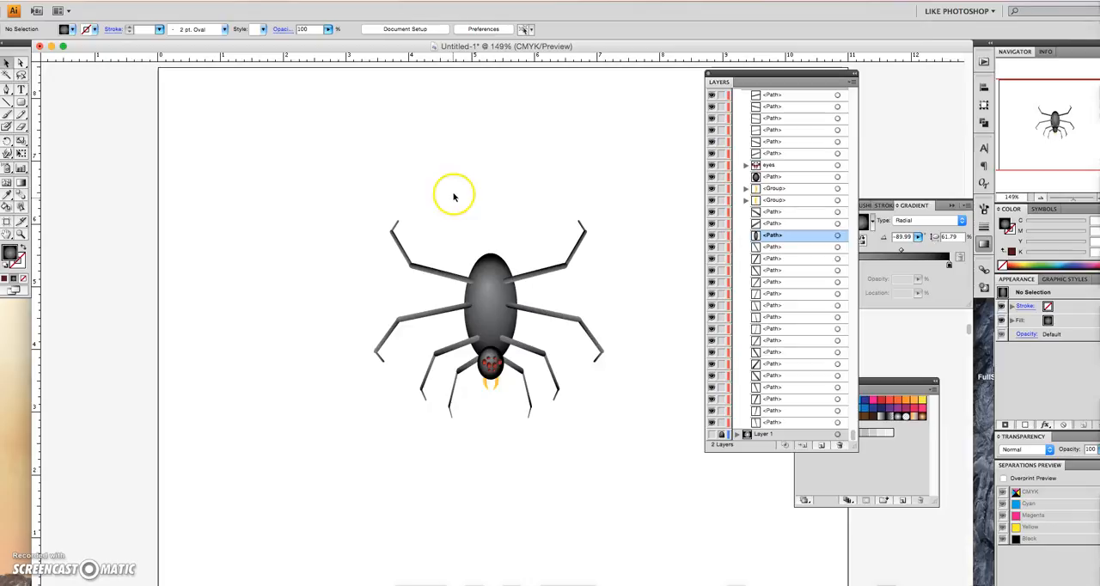
pyautogui.scroll(1, 777, 234)
pyautogui.scroll(-1, 784, 277)
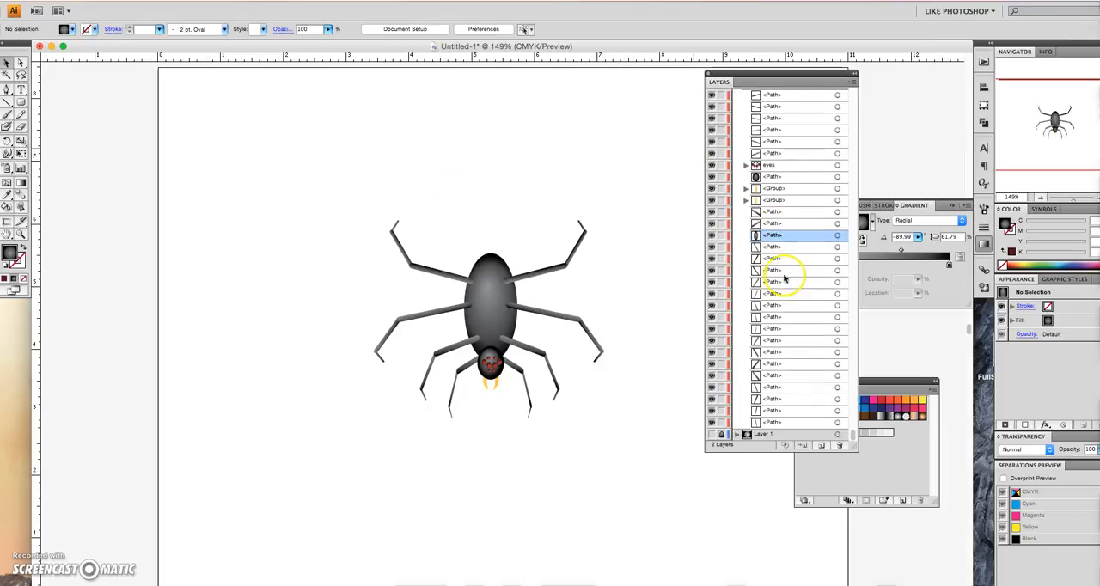
pyautogui.scroll(1, 778, 402)
pyautogui.scroll(-1, 776, 414)
pyautogui.click(713, 434)
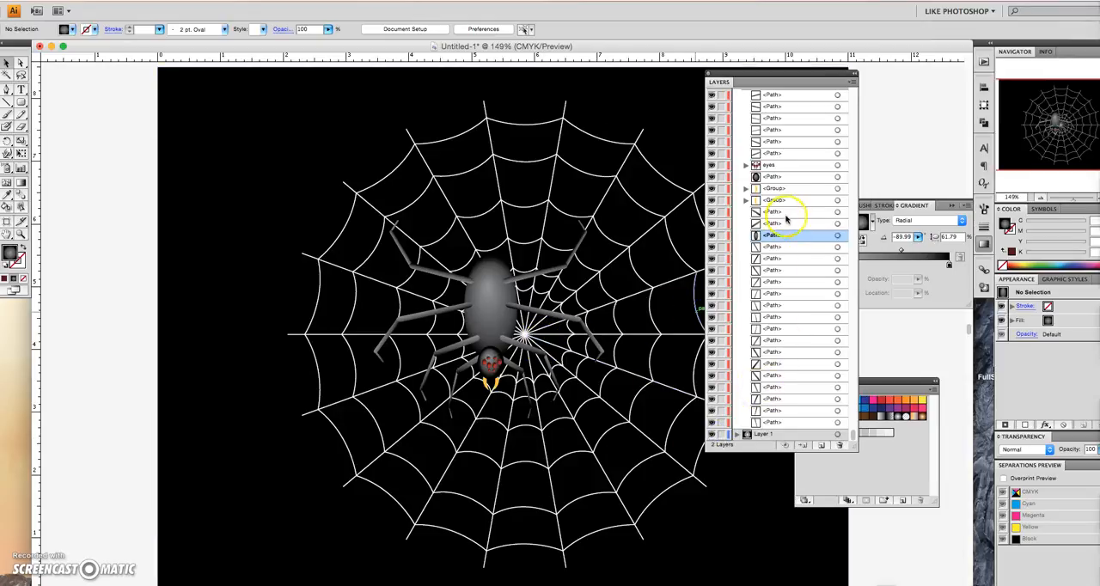
# - Collapse the Spider layer, select all its artwork, move the spider onto the centre of the web, and deselect it
pyautogui.scroll(1, 783, 206)
pyautogui.click(737, 94)
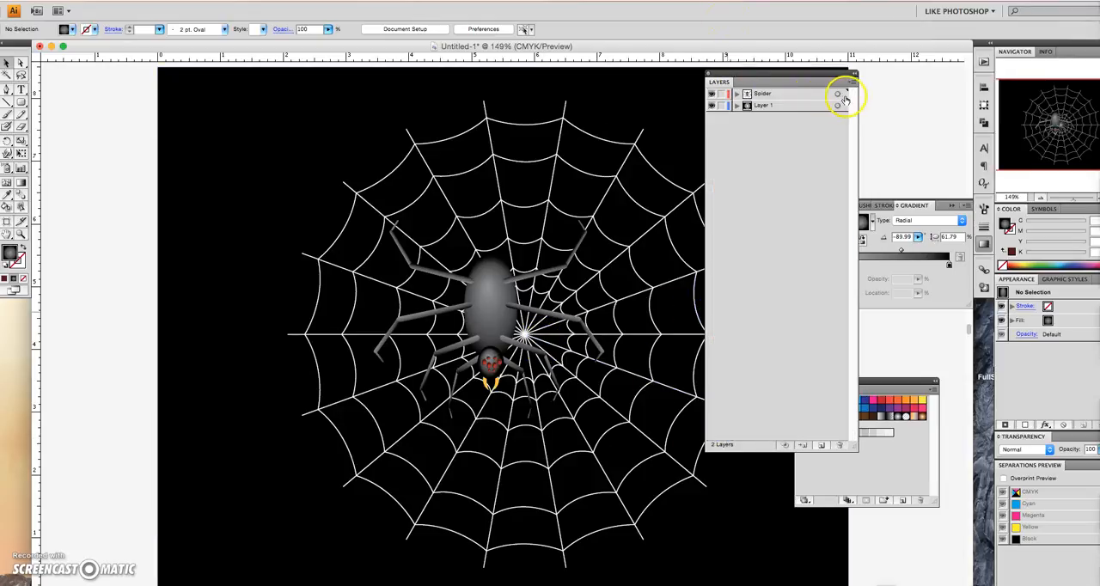
pyautogui.click(839, 94)
pyautogui.moveTo(484, 290); pyautogui.dragTo(523, 335)
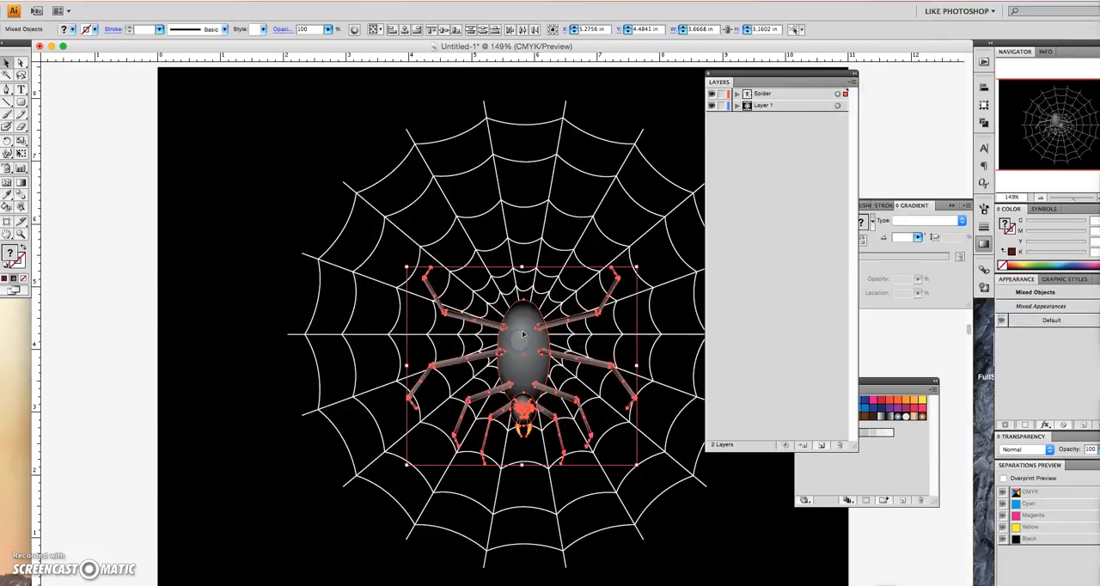
pyautogui.click(118, 190)
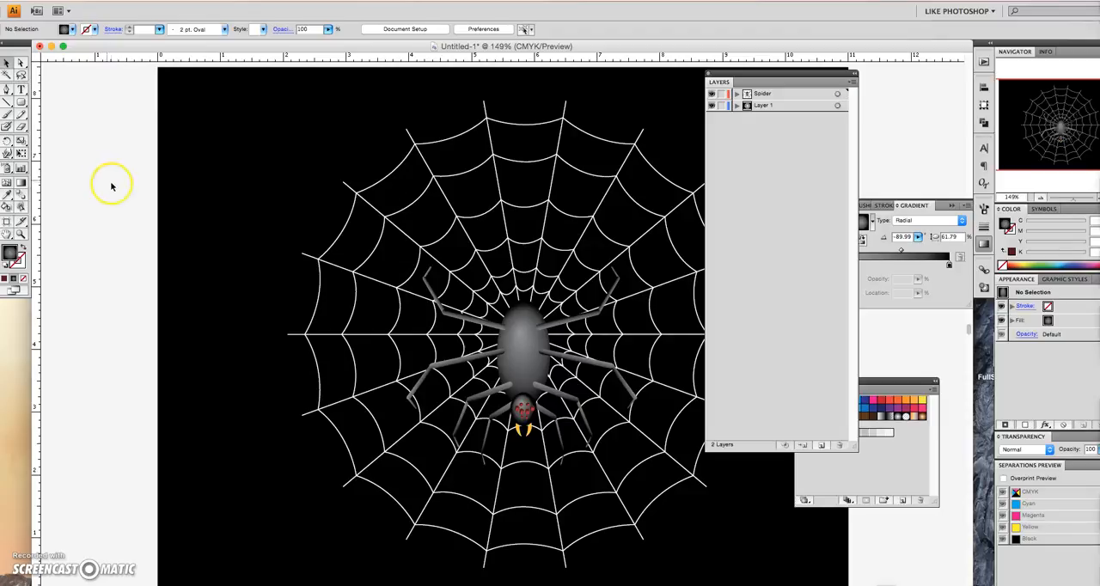